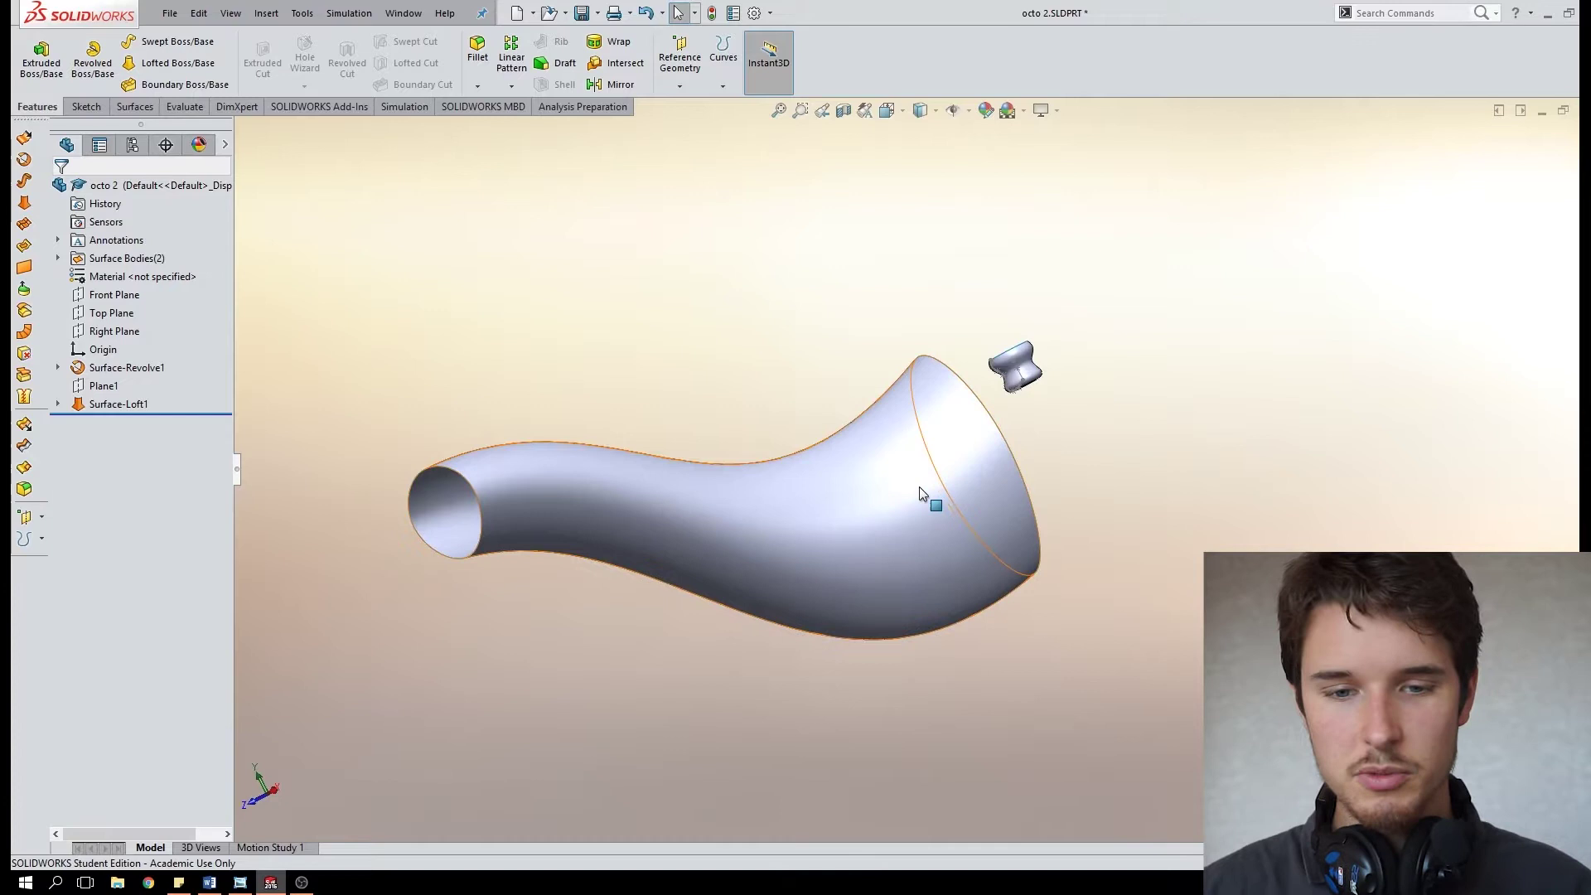
# Orbit around the arm loft and the enlarged suction-cup body to inspect them.
pyautogui.moveTo(918, 486)
pyautogui.mouseDown(button='middle')
pyautogui.moveTo(873, 467)
pyautogui.moveTo(862, 508)
pyautogui.moveTo(921, 504)
pyautogui.mouseUp(button='middle')
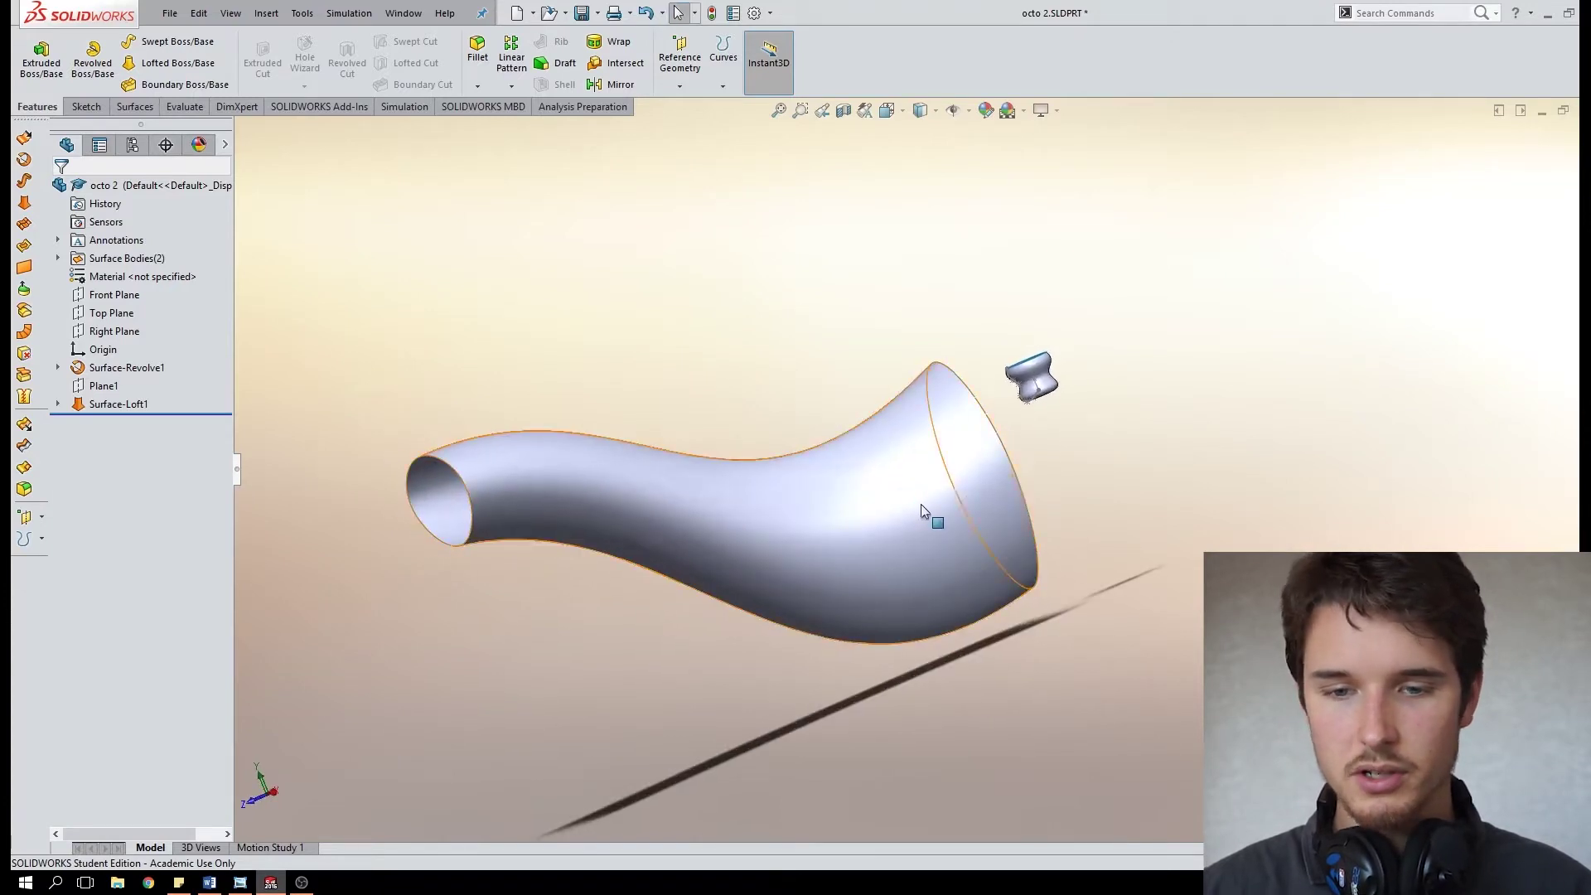
pyautogui.click(118, 405)
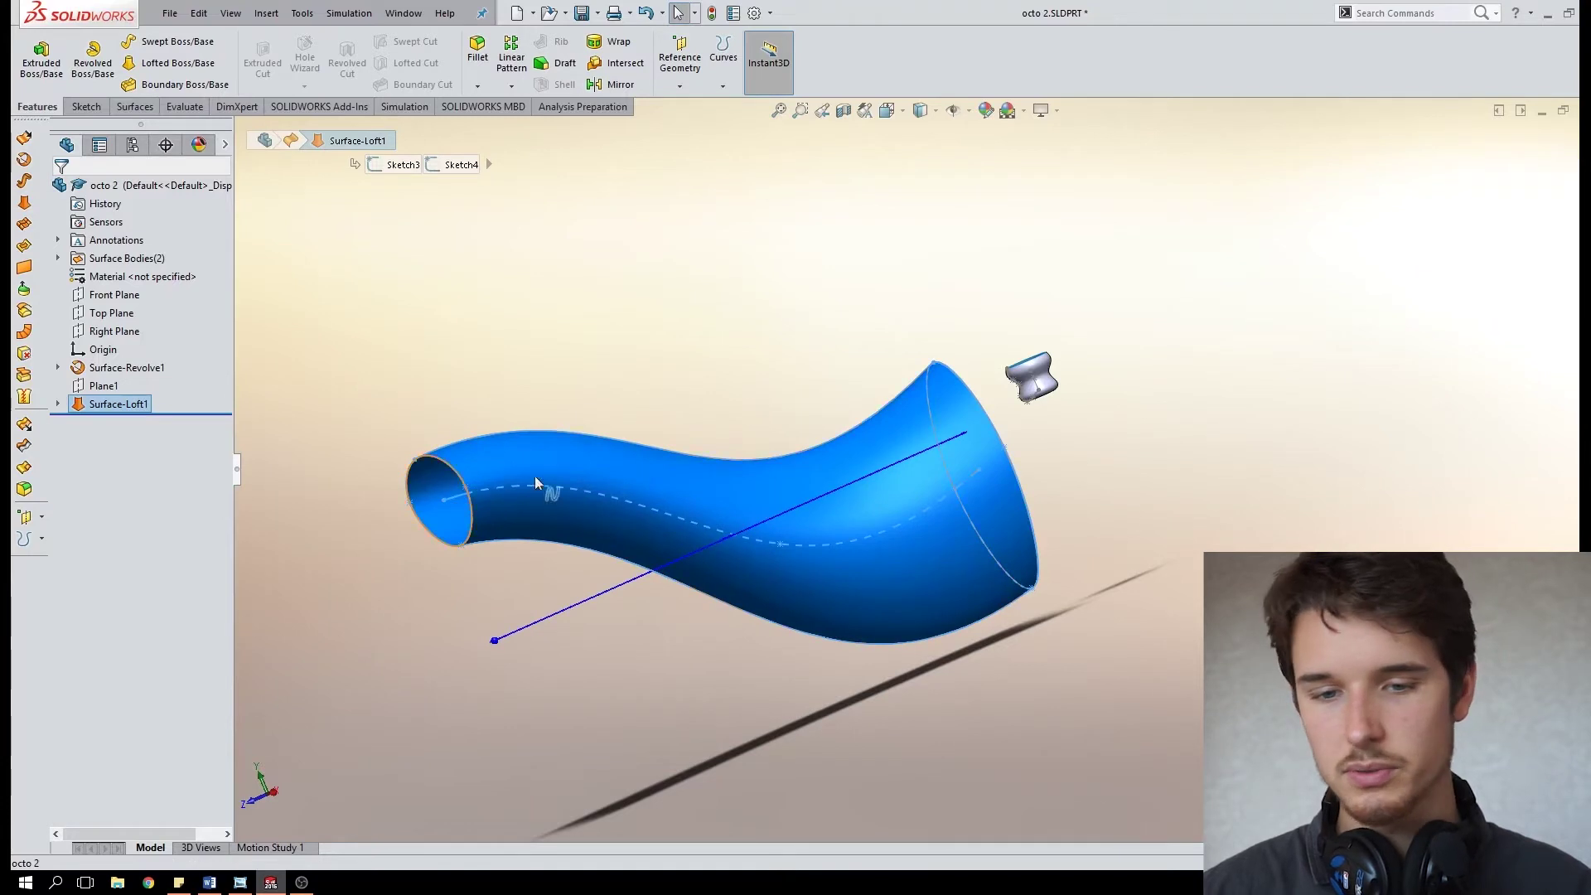
pyautogui.moveTo(986, 490); pyautogui.dragTo(971, 619, button='middle')
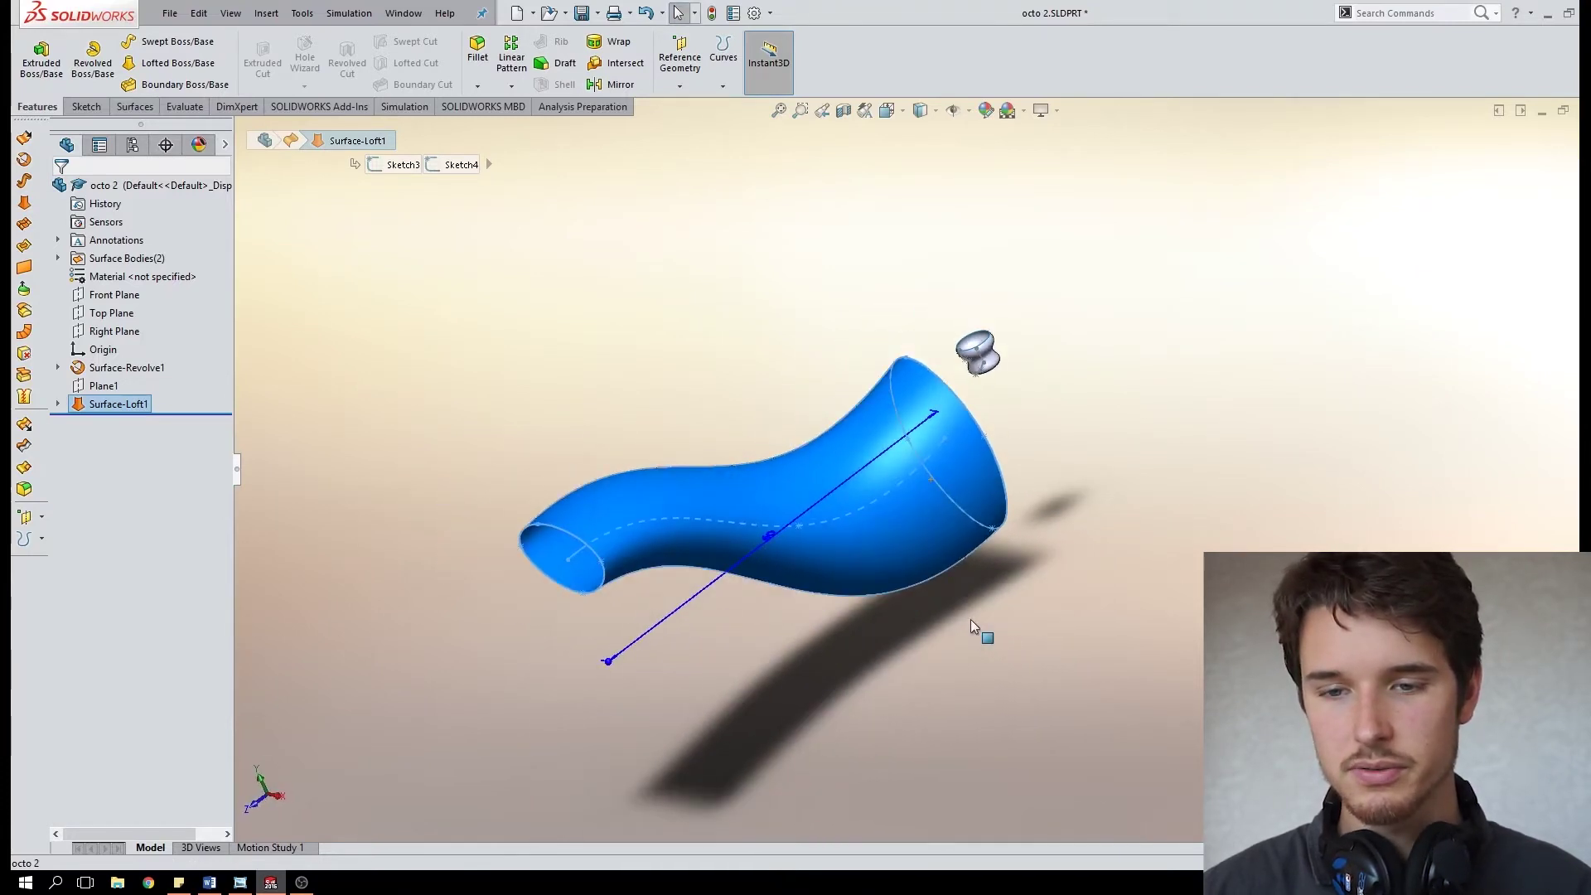
pyautogui.click(971, 619)
pyautogui.moveTo(996, 341); pyautogui.dragTo(984, 372, button='middle')
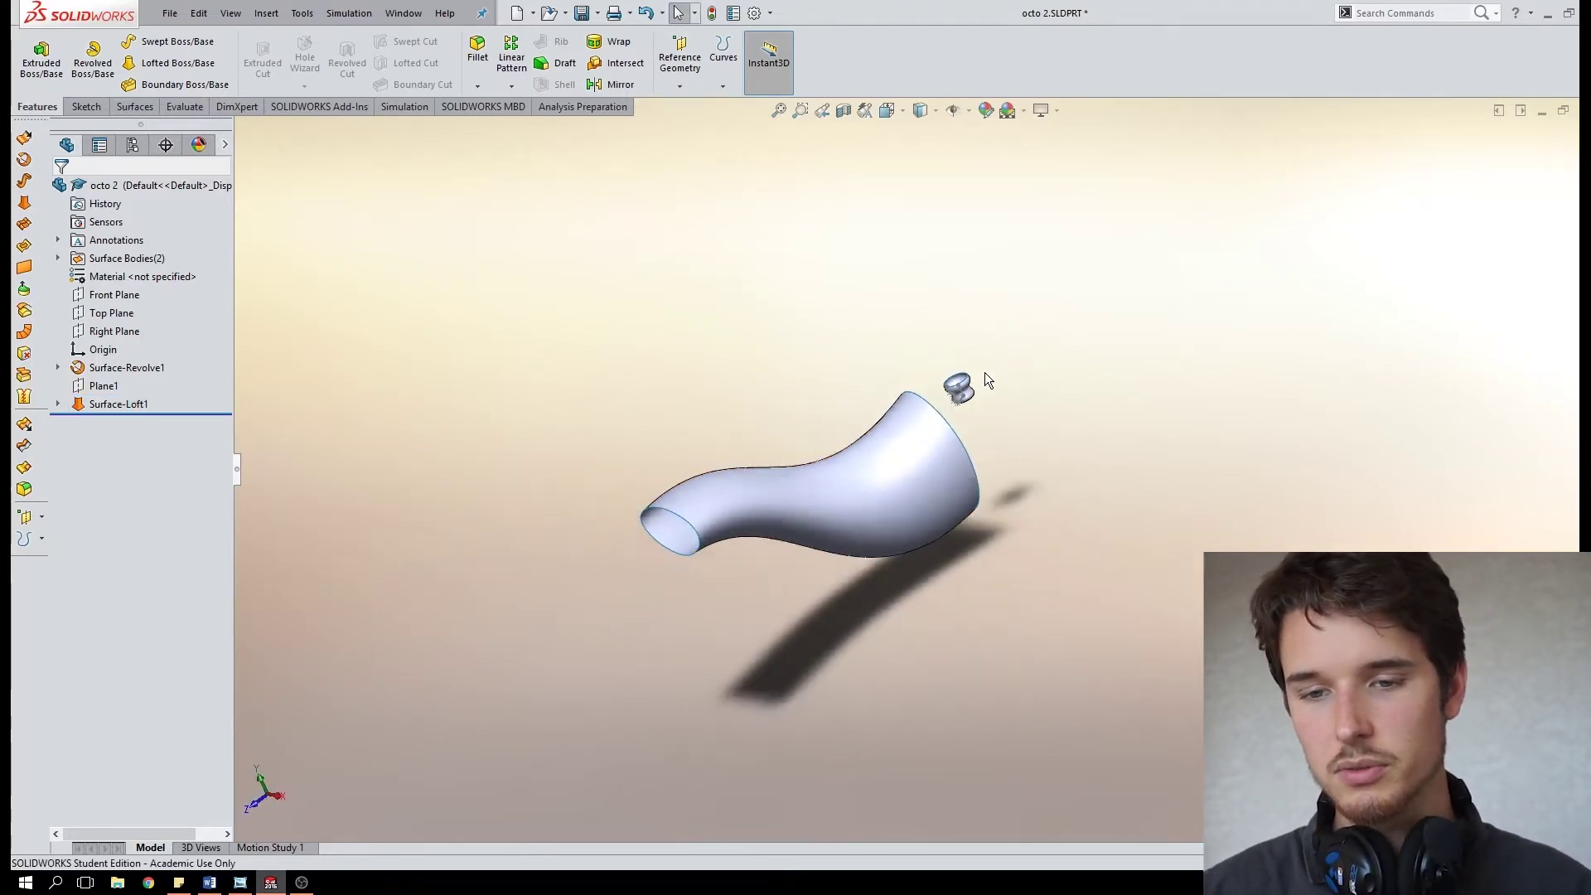
pyautogui.scroll(-10, 988, 379)
pyautogui.moveTo(938, 455); pyautogui.dragTo(817, 290, button='middle')
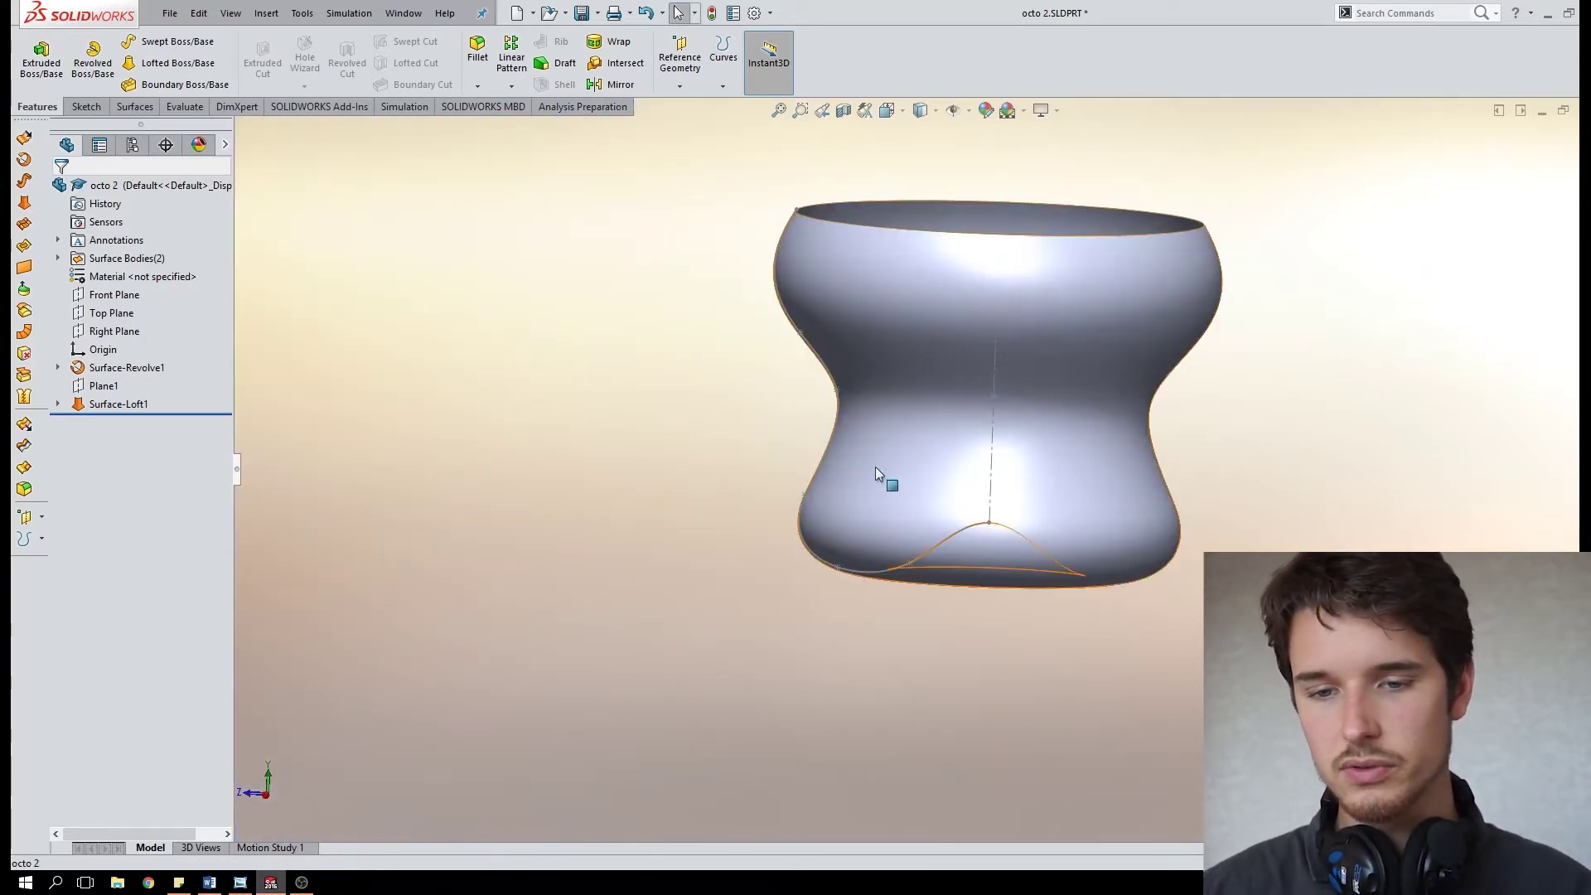
pyautogui.moveTo(975, 518); pyautogui.dragTo(941, 462, button='middle')
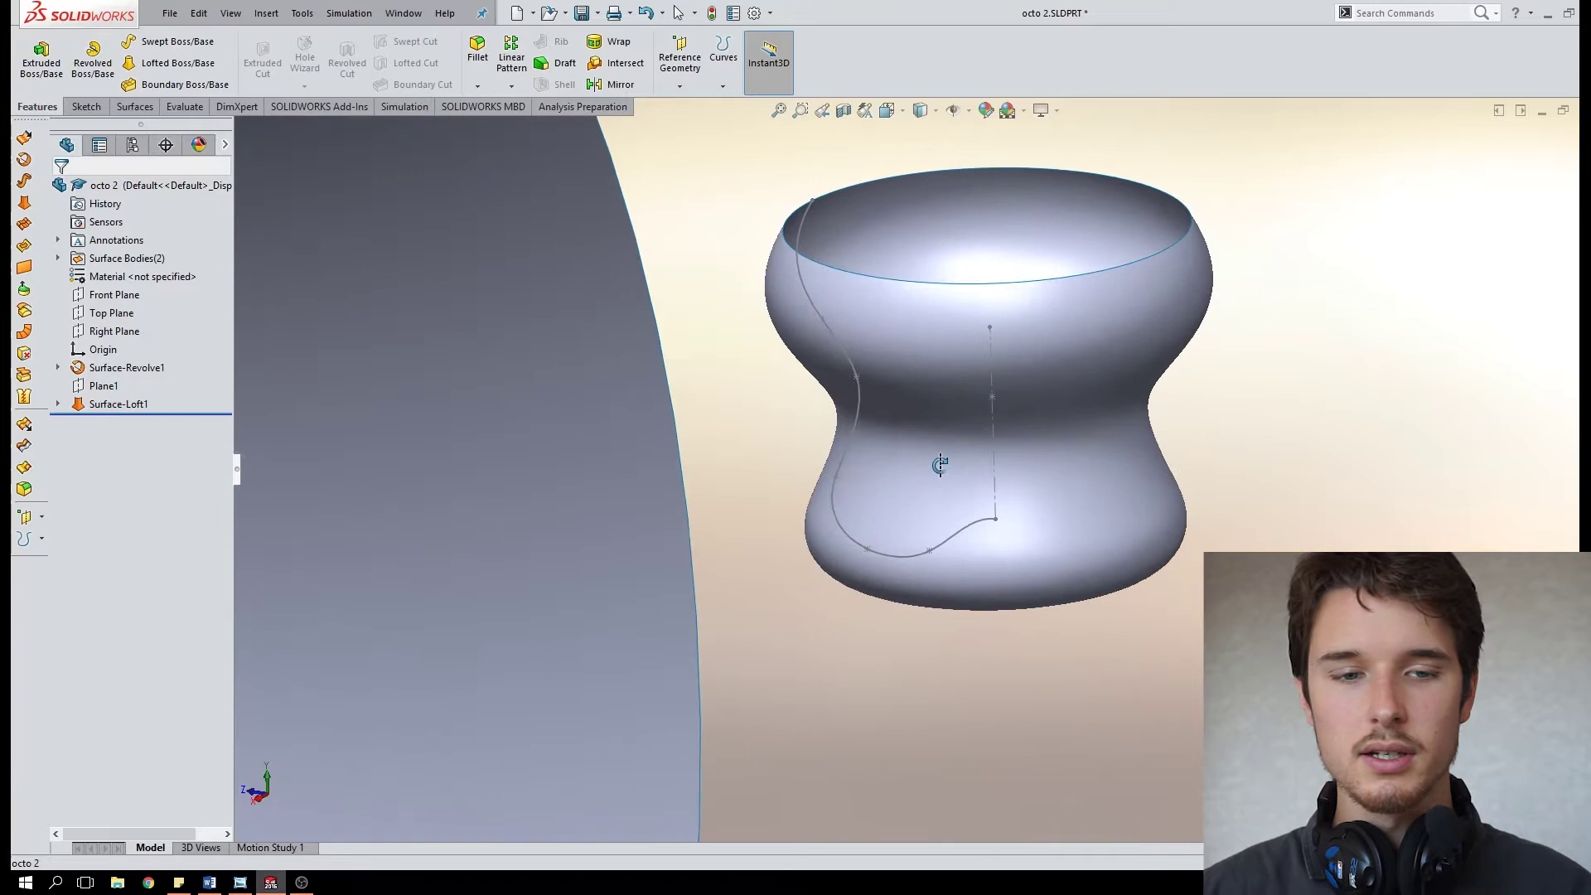
# View the tube and cup from below, then tilt the cup to a flatter side view.
pyautogui.scroll(8, 1074, 398)
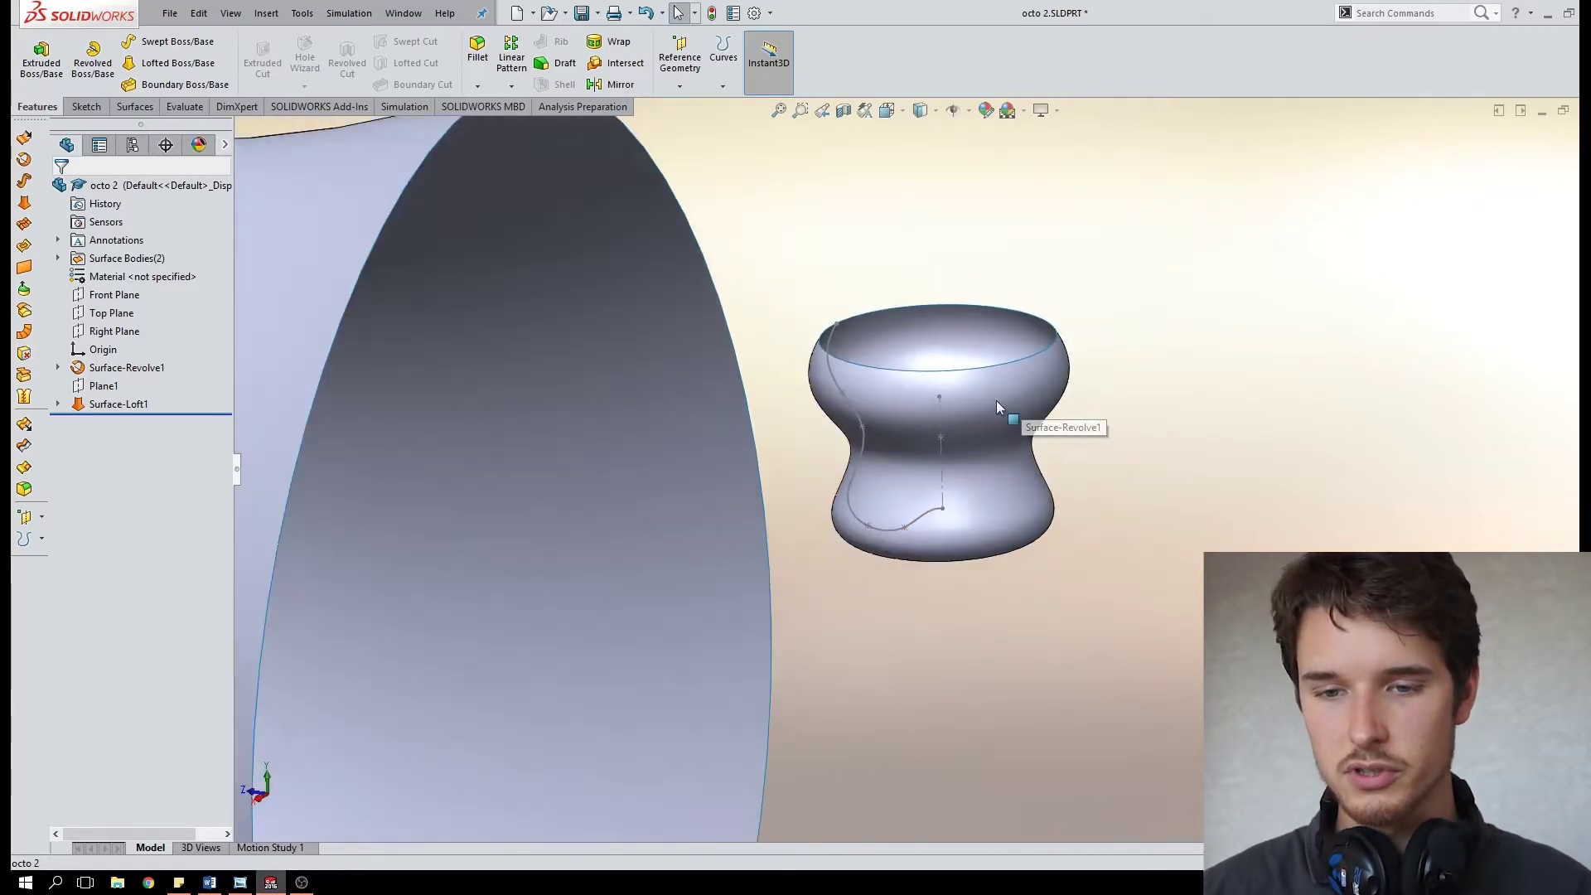
pyautogui.scroll(2, 998, 399)
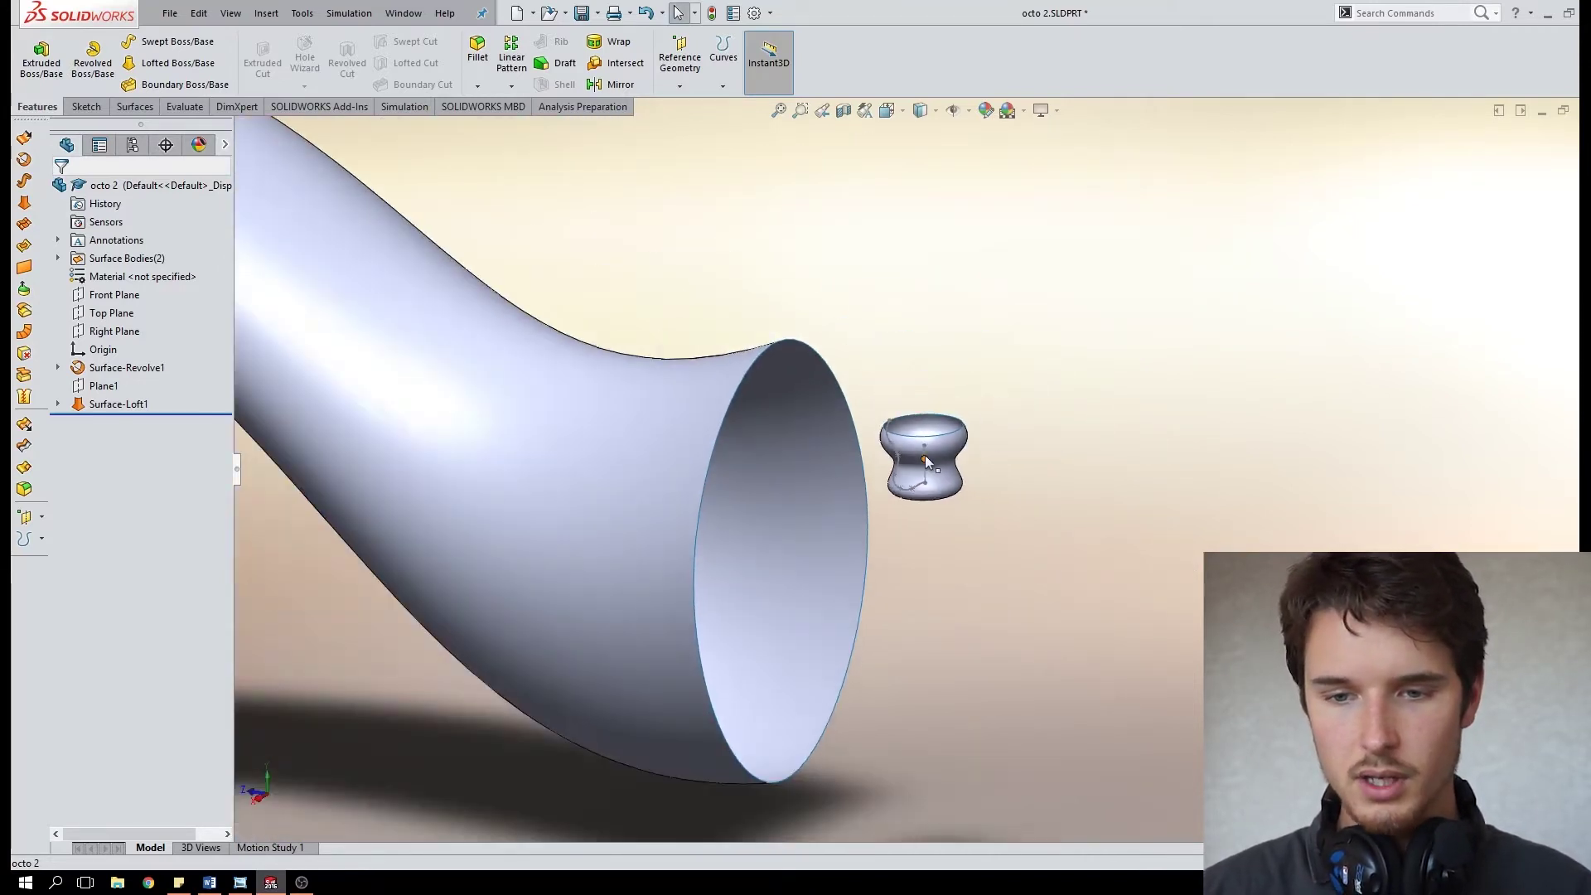
pyautogui.moveTo(925, 455); pyautogui.dragTo(798, 221, button='middle')
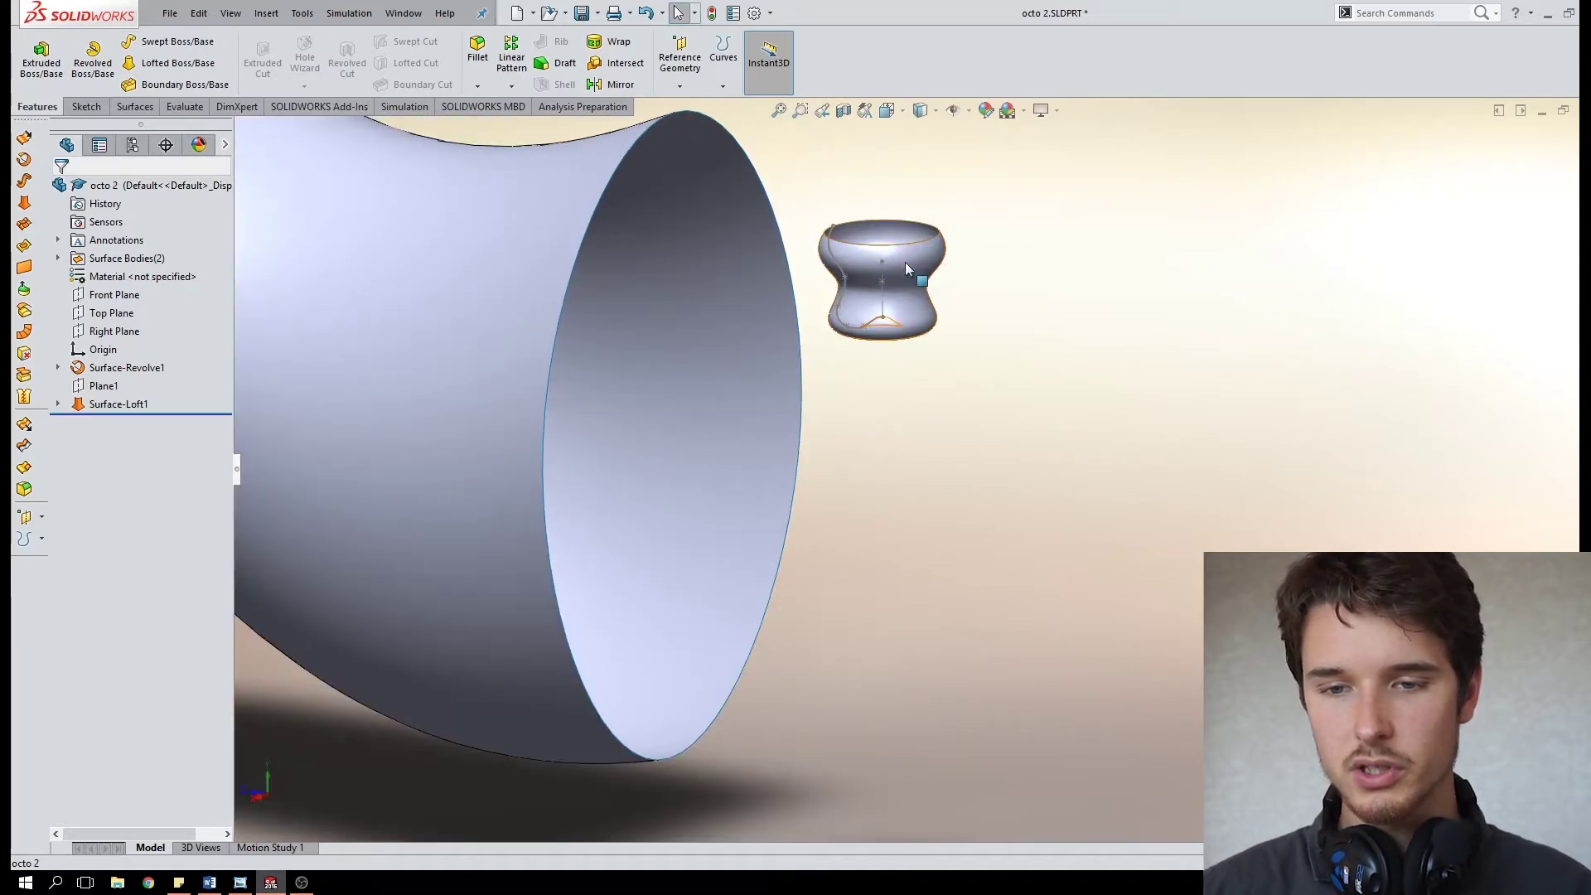
pyautogui.scroll(-2, 891, 286)
pyautogui.click(875, 312)
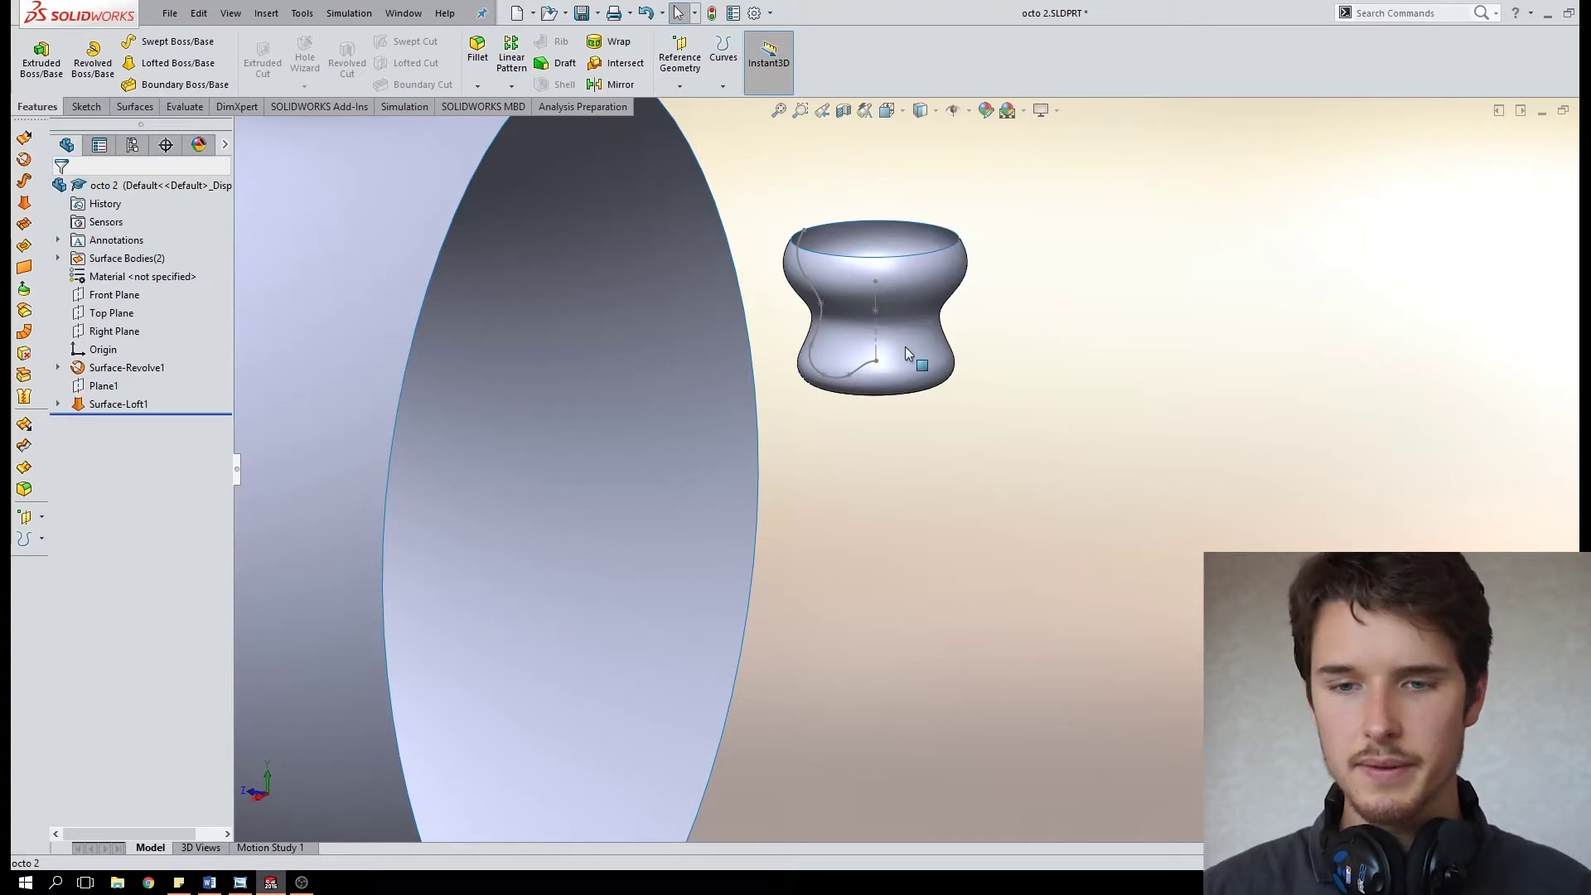
pyautogui.scroll(-1, 908, 336)
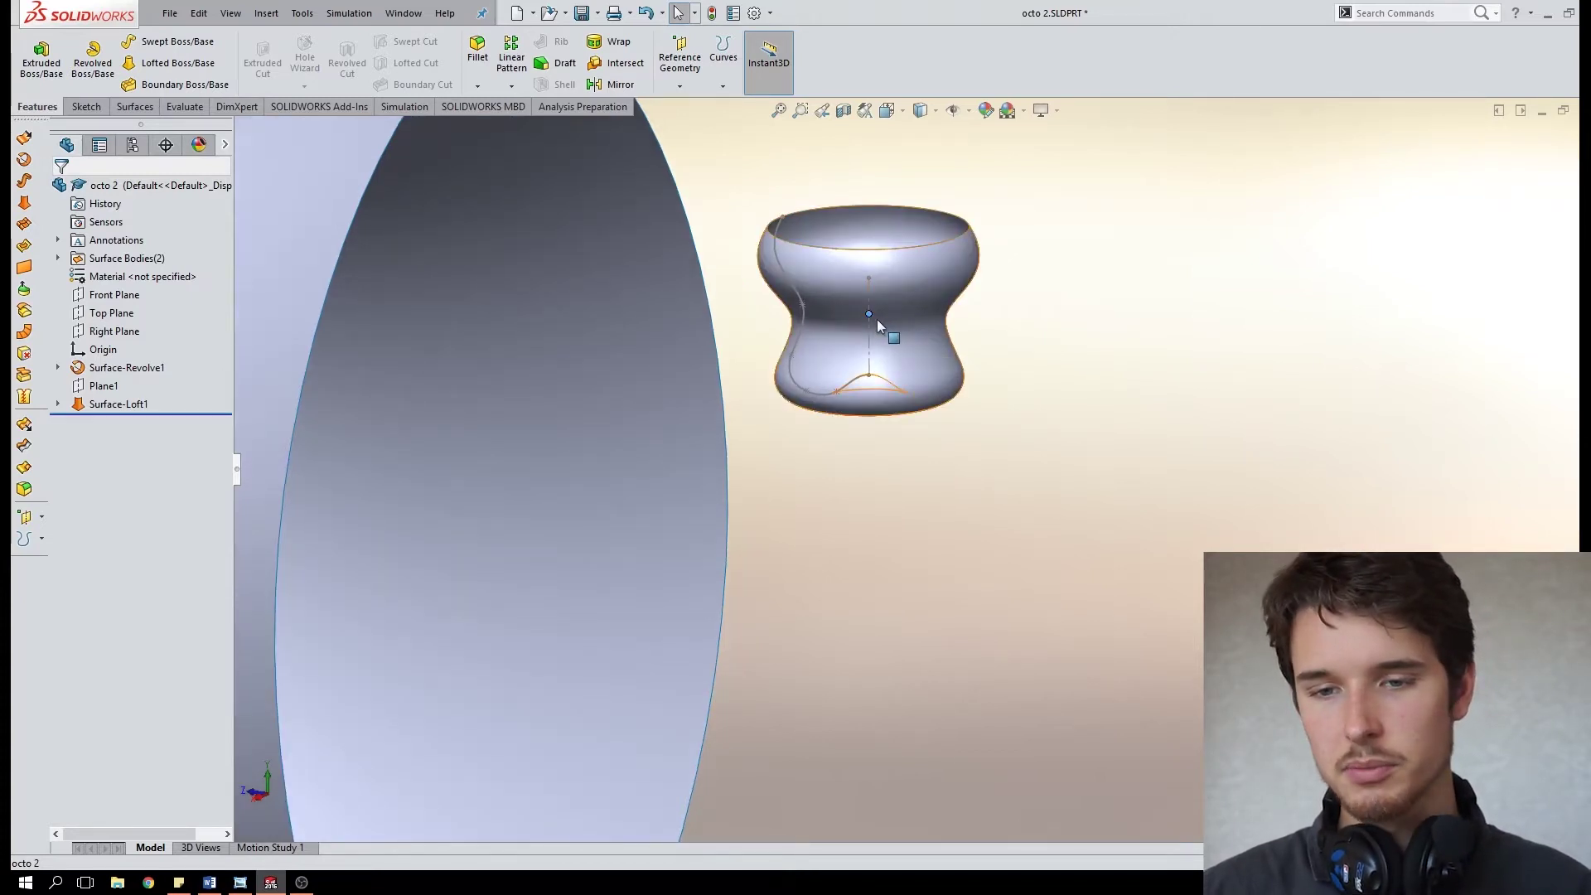
pyautogui.moveTo(876, 320); pyautogui.dragTo(877, 294, button='middle')
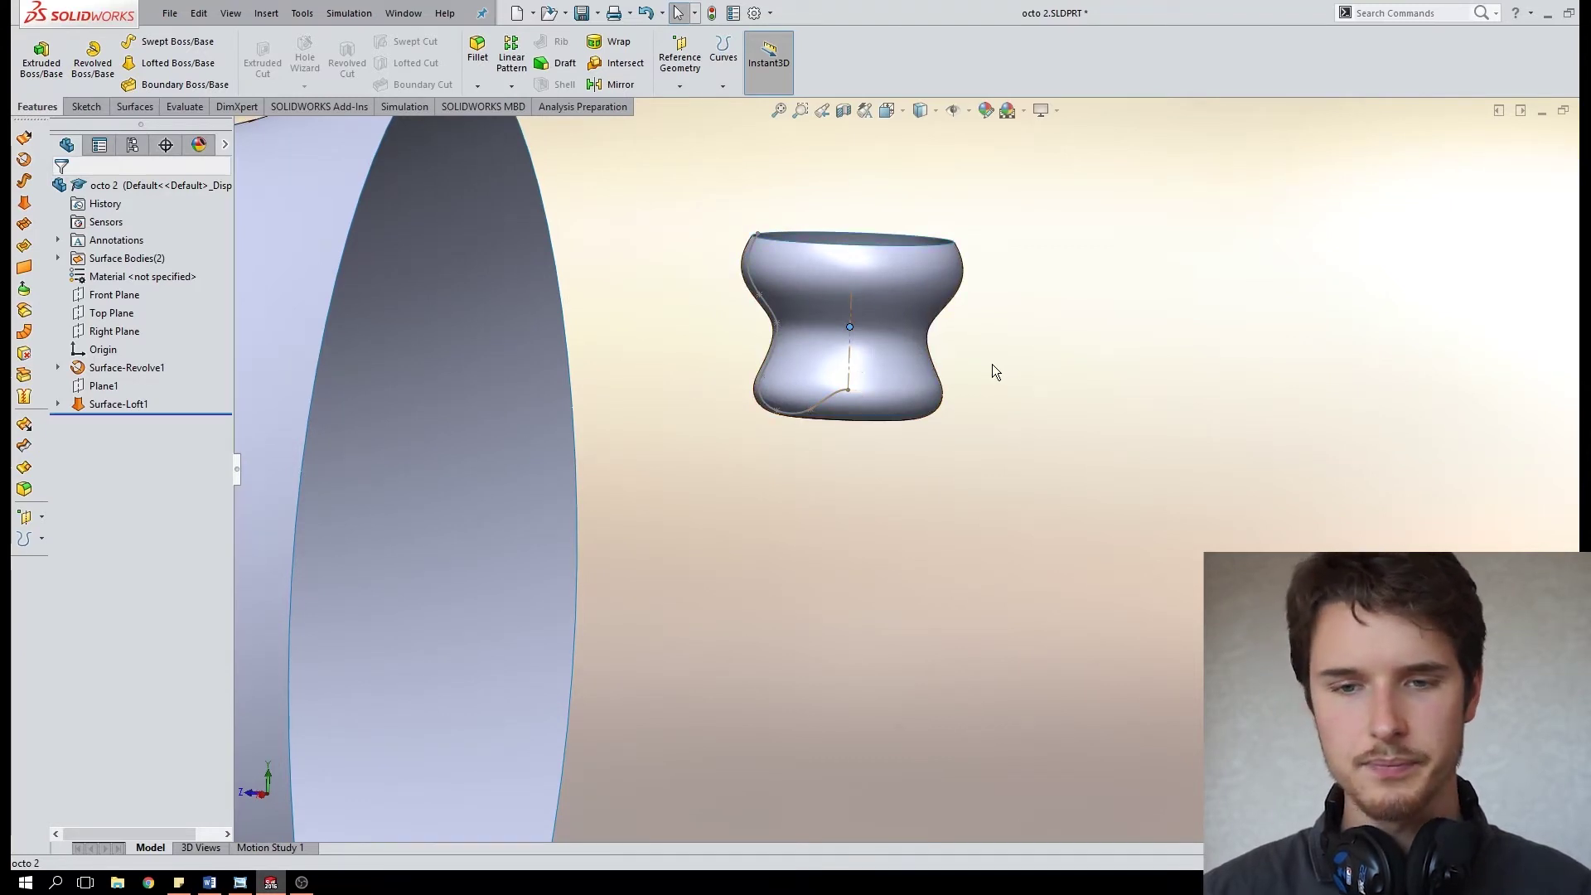
pyautogui.scroll(5, 995, 370)
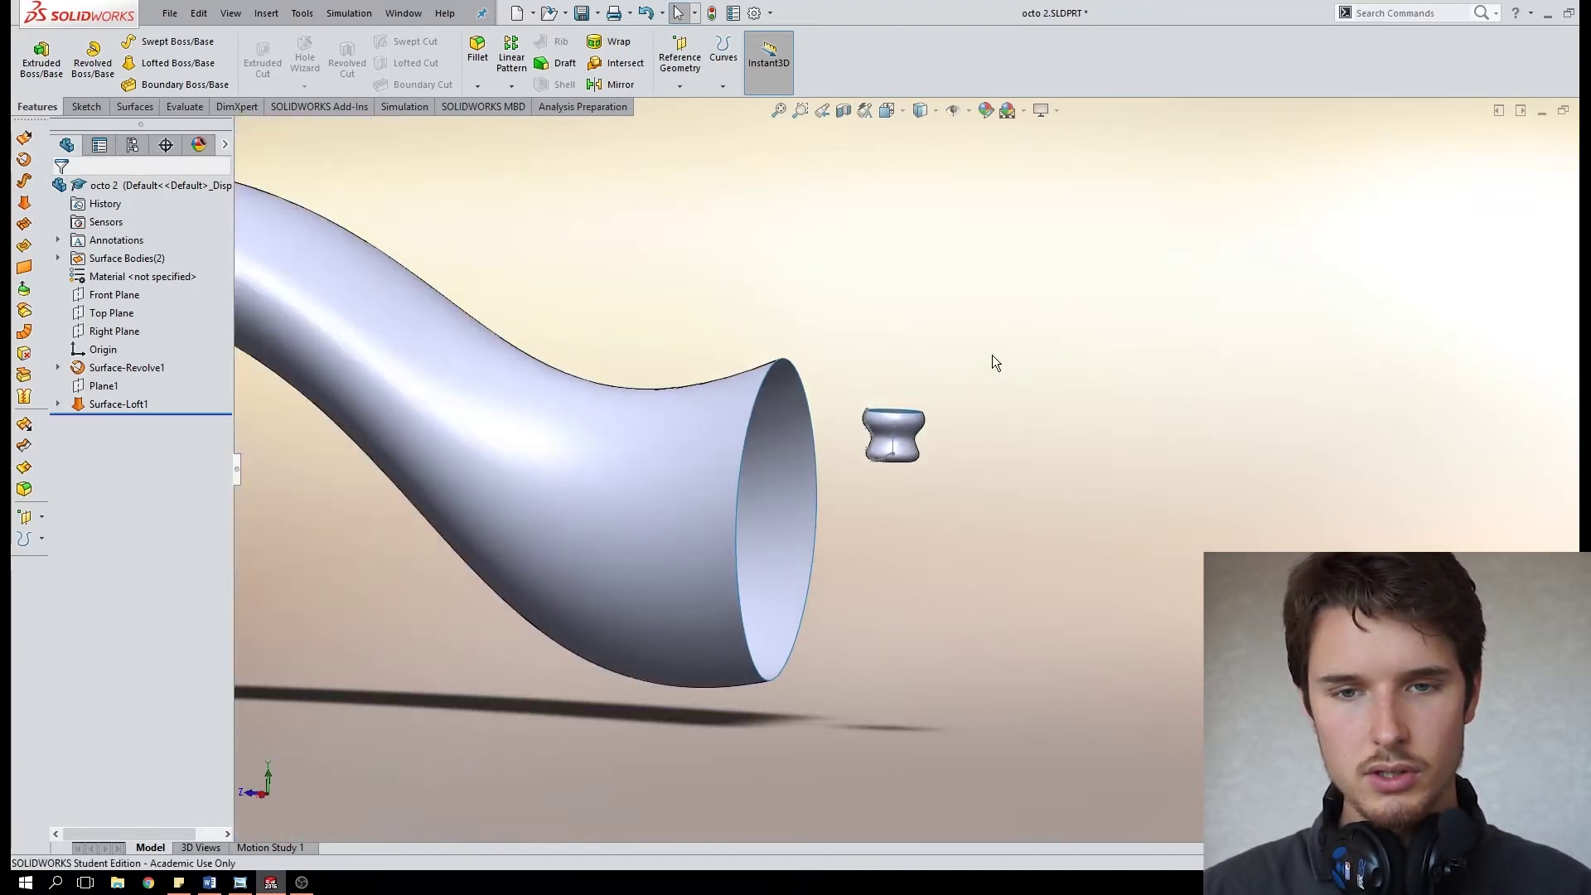
# Start a new 3D sketch with the Point tool and turn the arm side-on.
pyautogui.click(91, 107)
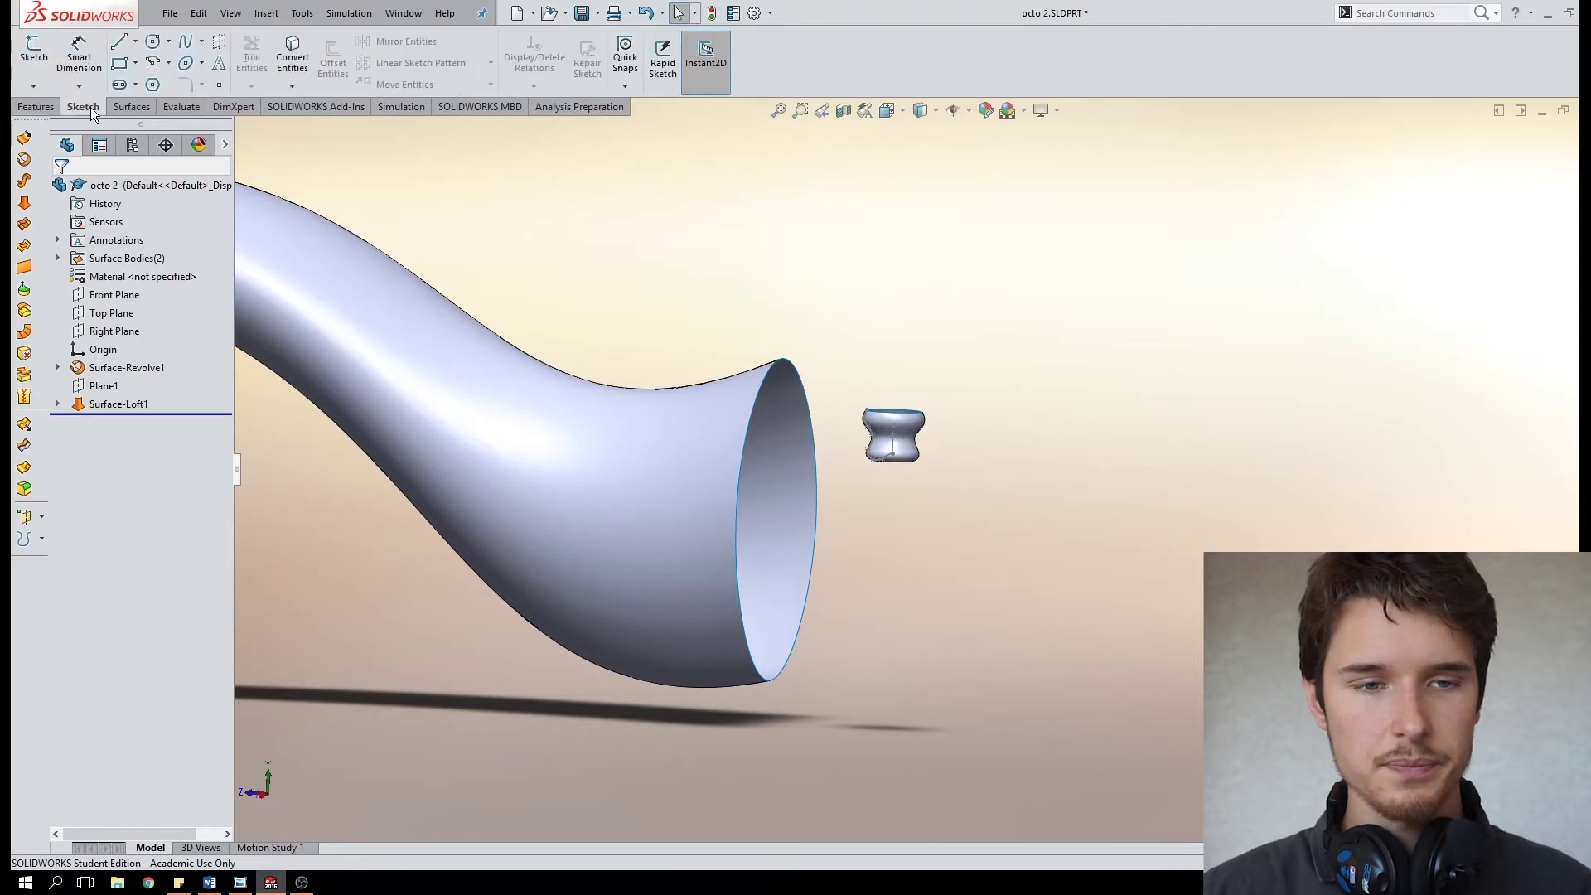
pyautogui.click(34, 87)
pyautogui.click(49, 123)
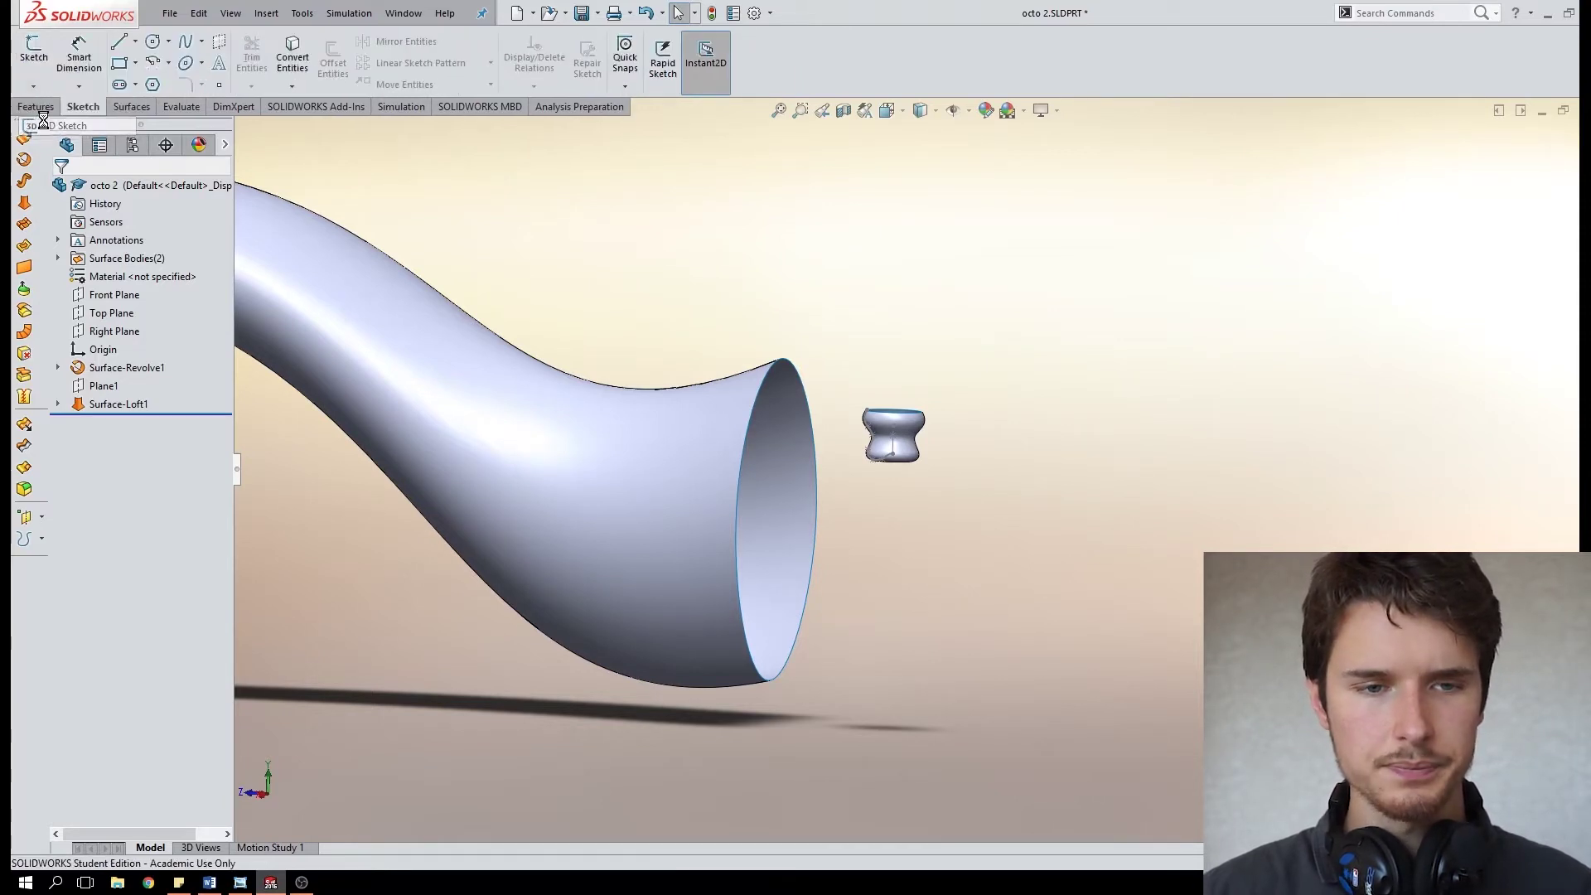
pyautogui.click(219, 86)
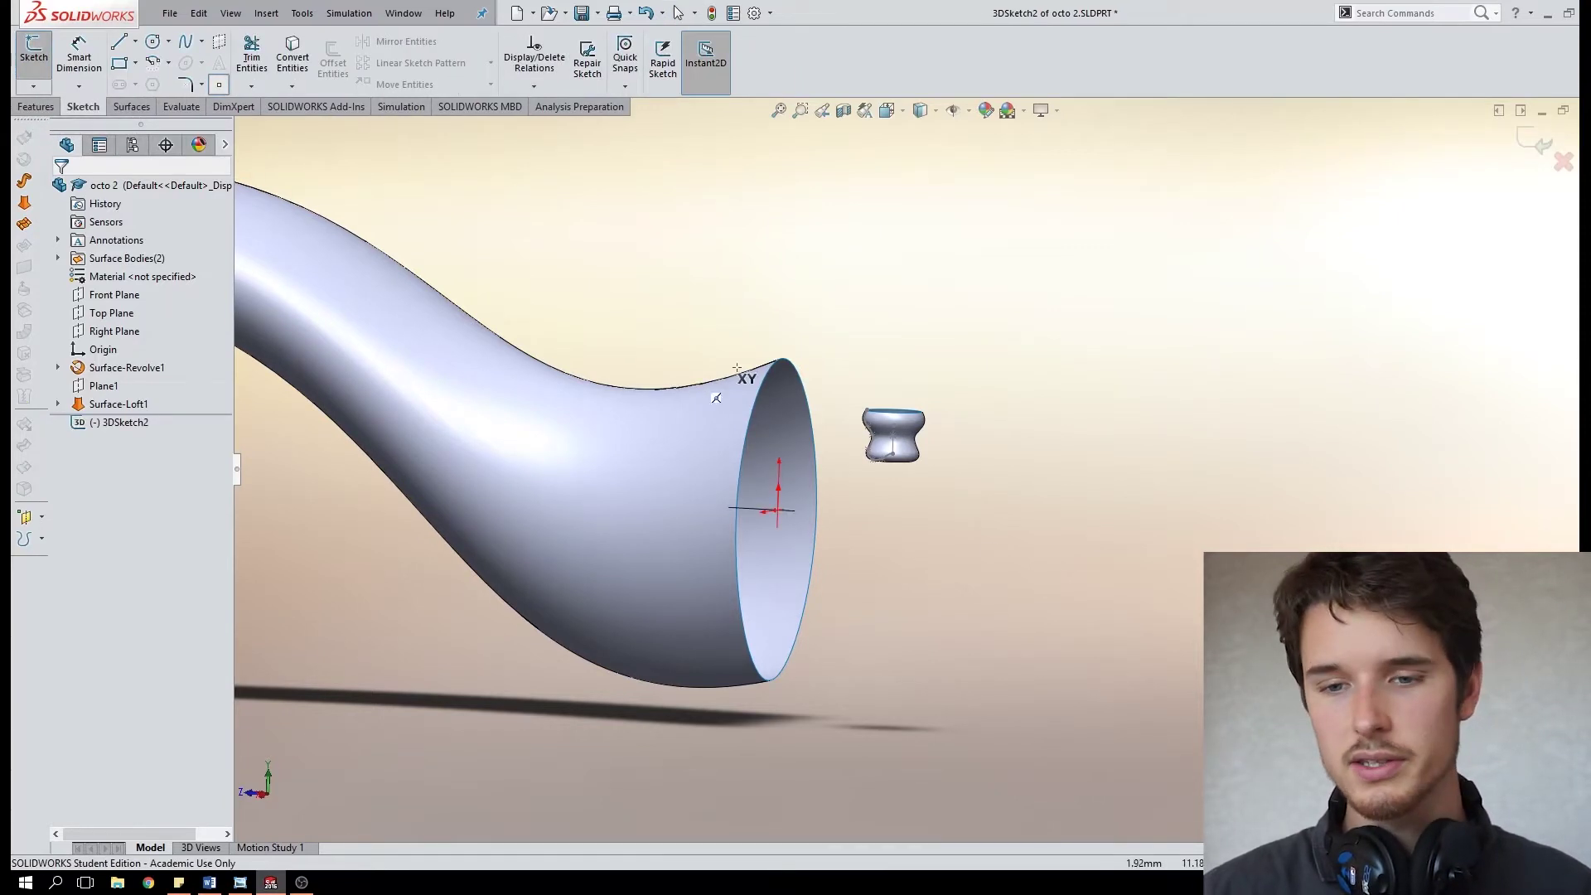
pyautogui.scroll(-2, 1307, 500)
pyautogui.scroll(3, 977, 414)
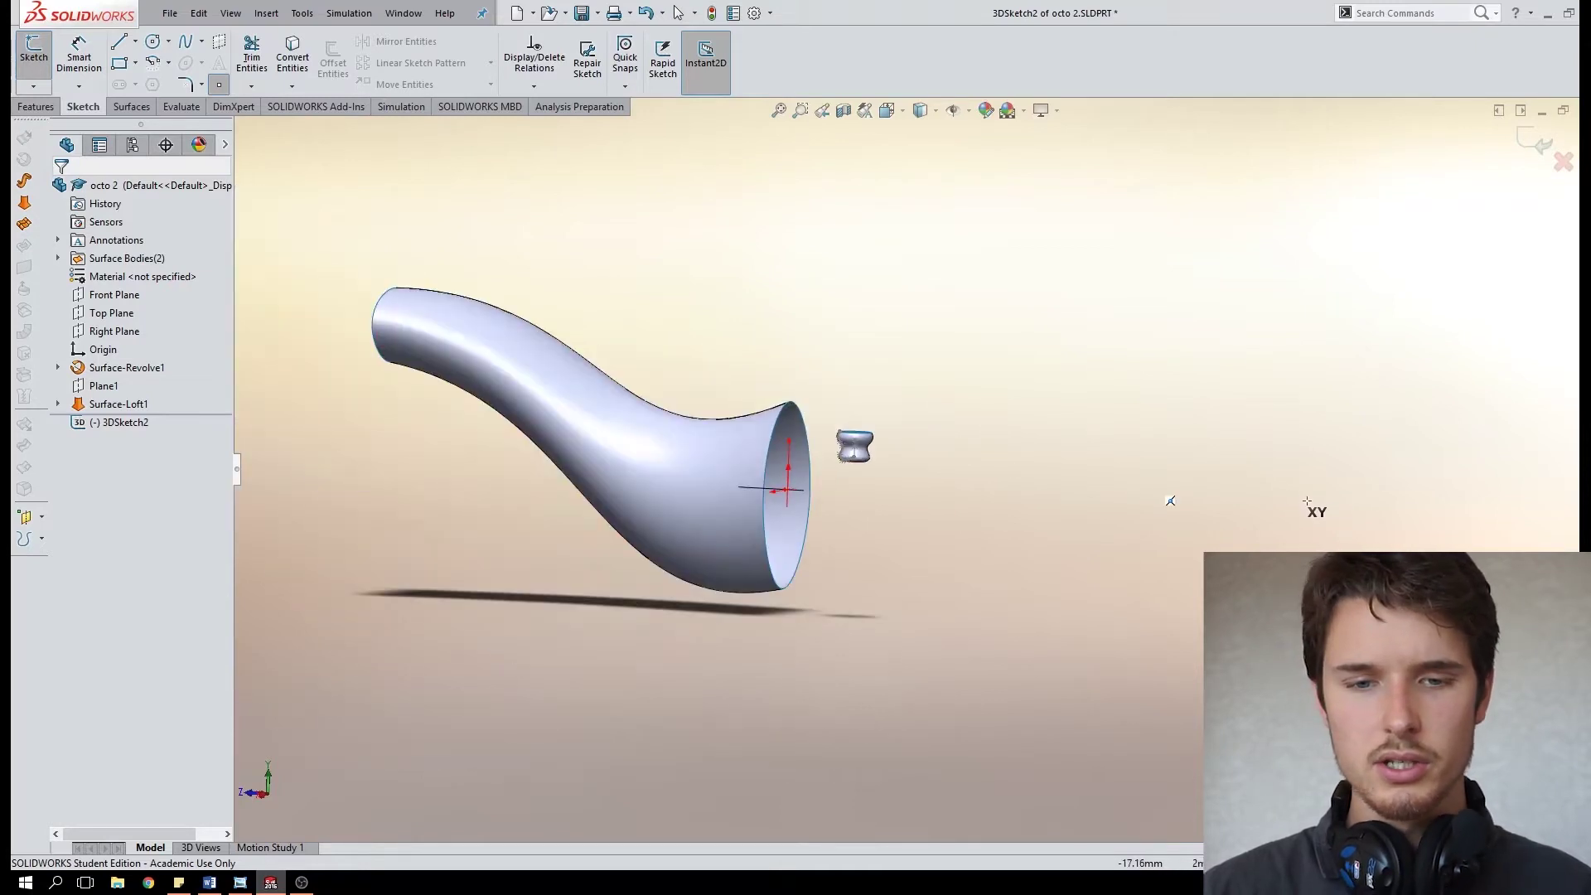
pyautogui.moveTo(977, 414); pyautogui.dragTo(786, 401, button='middle')
pyautogui.moveTo(768, 213); pyautogui.dragTo(705, 230, button='middle')
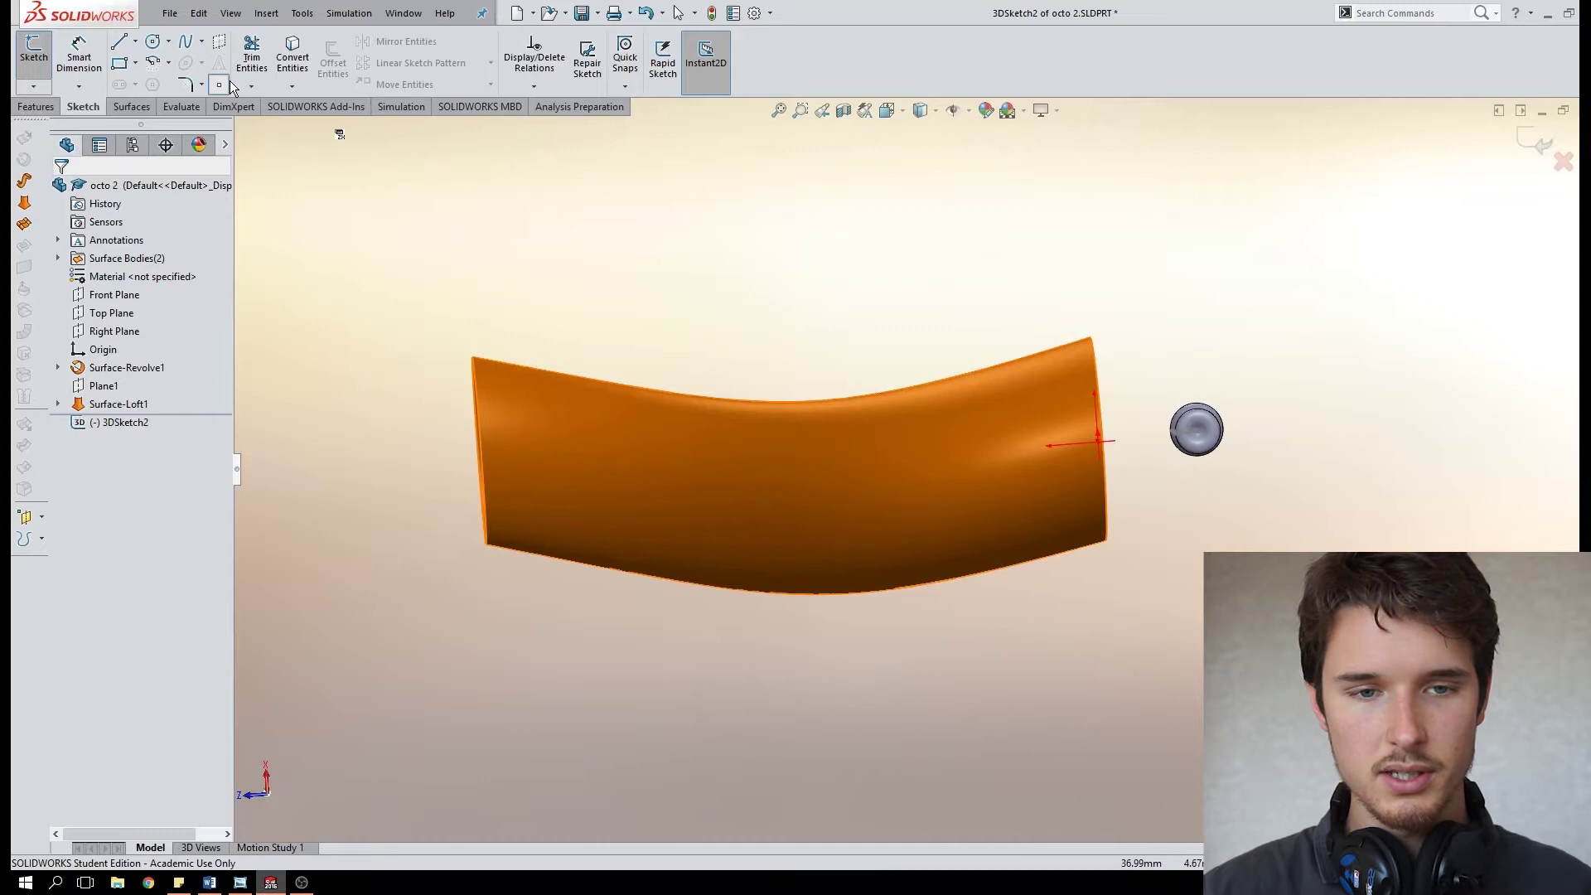
# Place twelve sketch points in upper and lower rows along the arm surface.
pyautogui.click(1054, 410)
pyautogui.click(1022, 508)
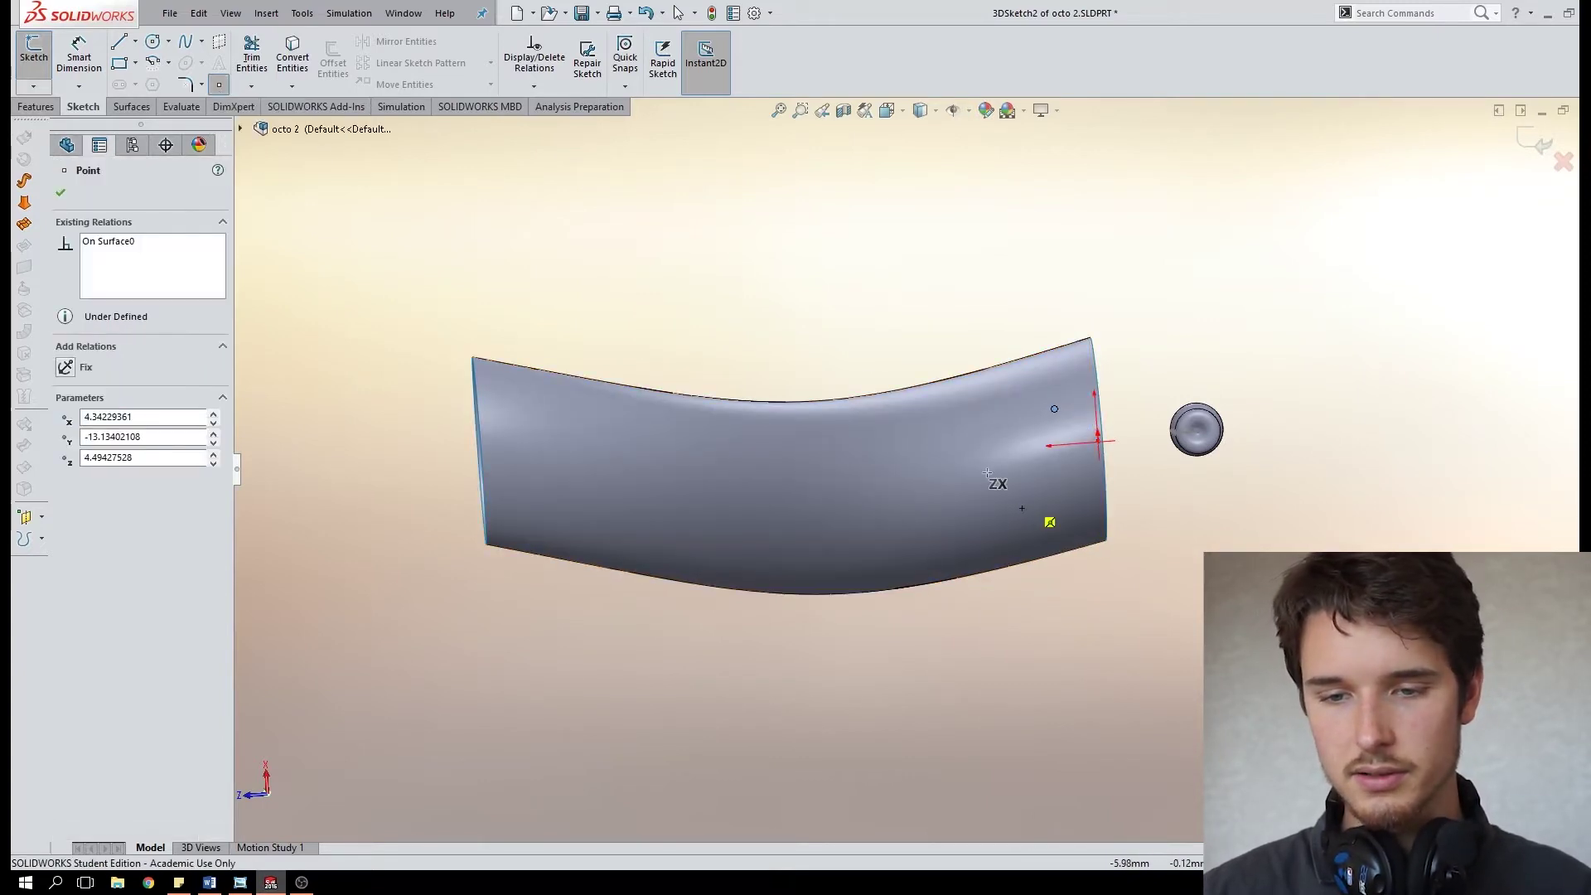
pyautogui.click(974, 449)
pyautogui.click(934, 531)
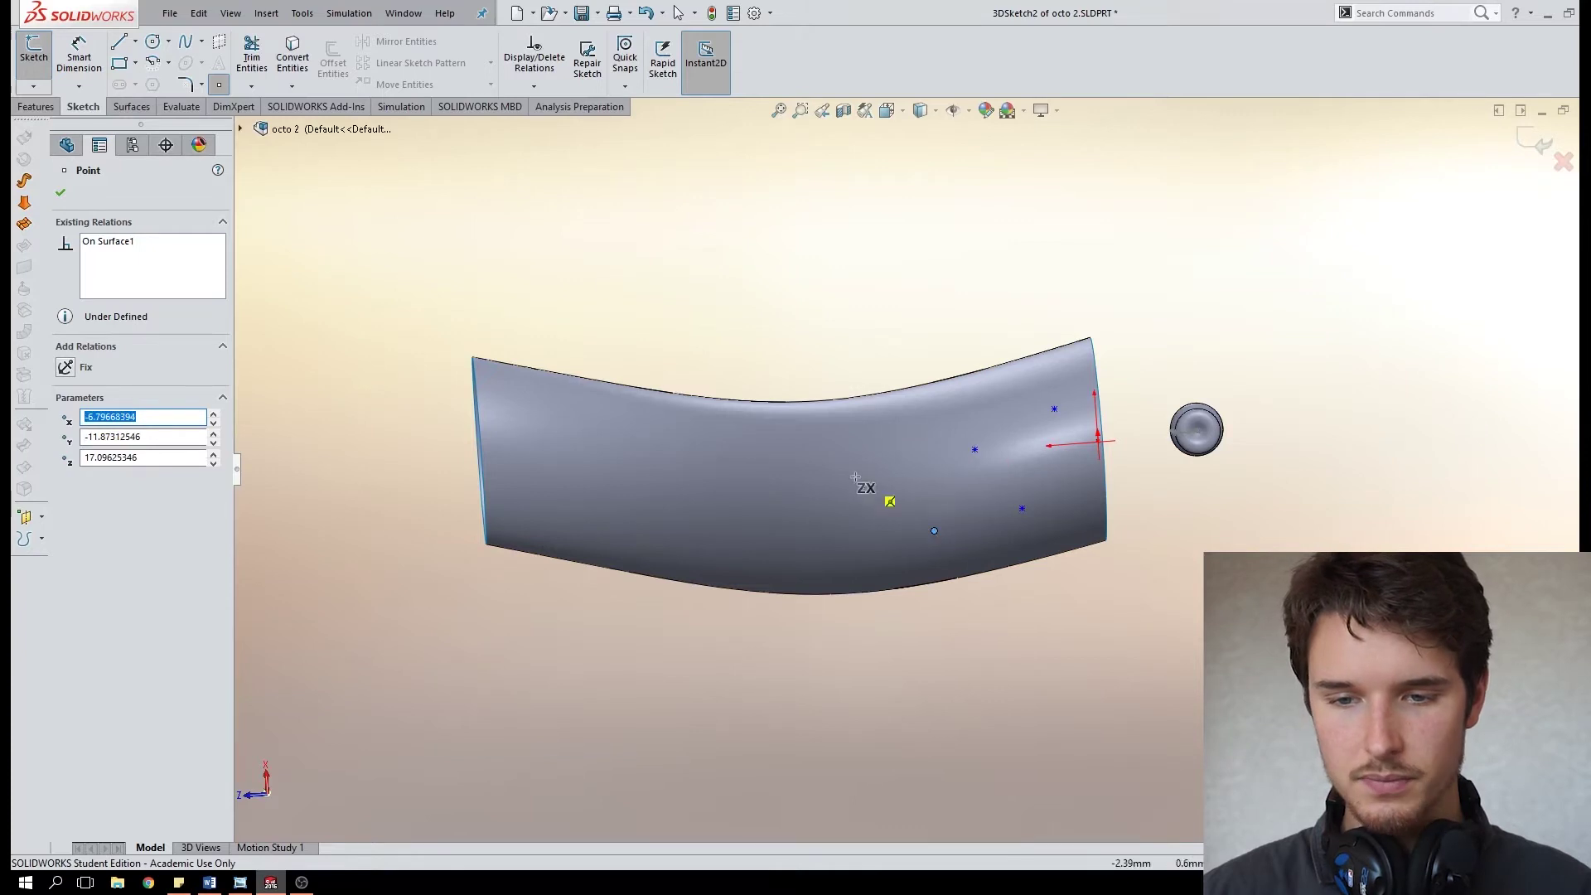
pyautogui.click(854, 462)
pyautogui.click(814, 545)
pyautogui.click(763, 458)
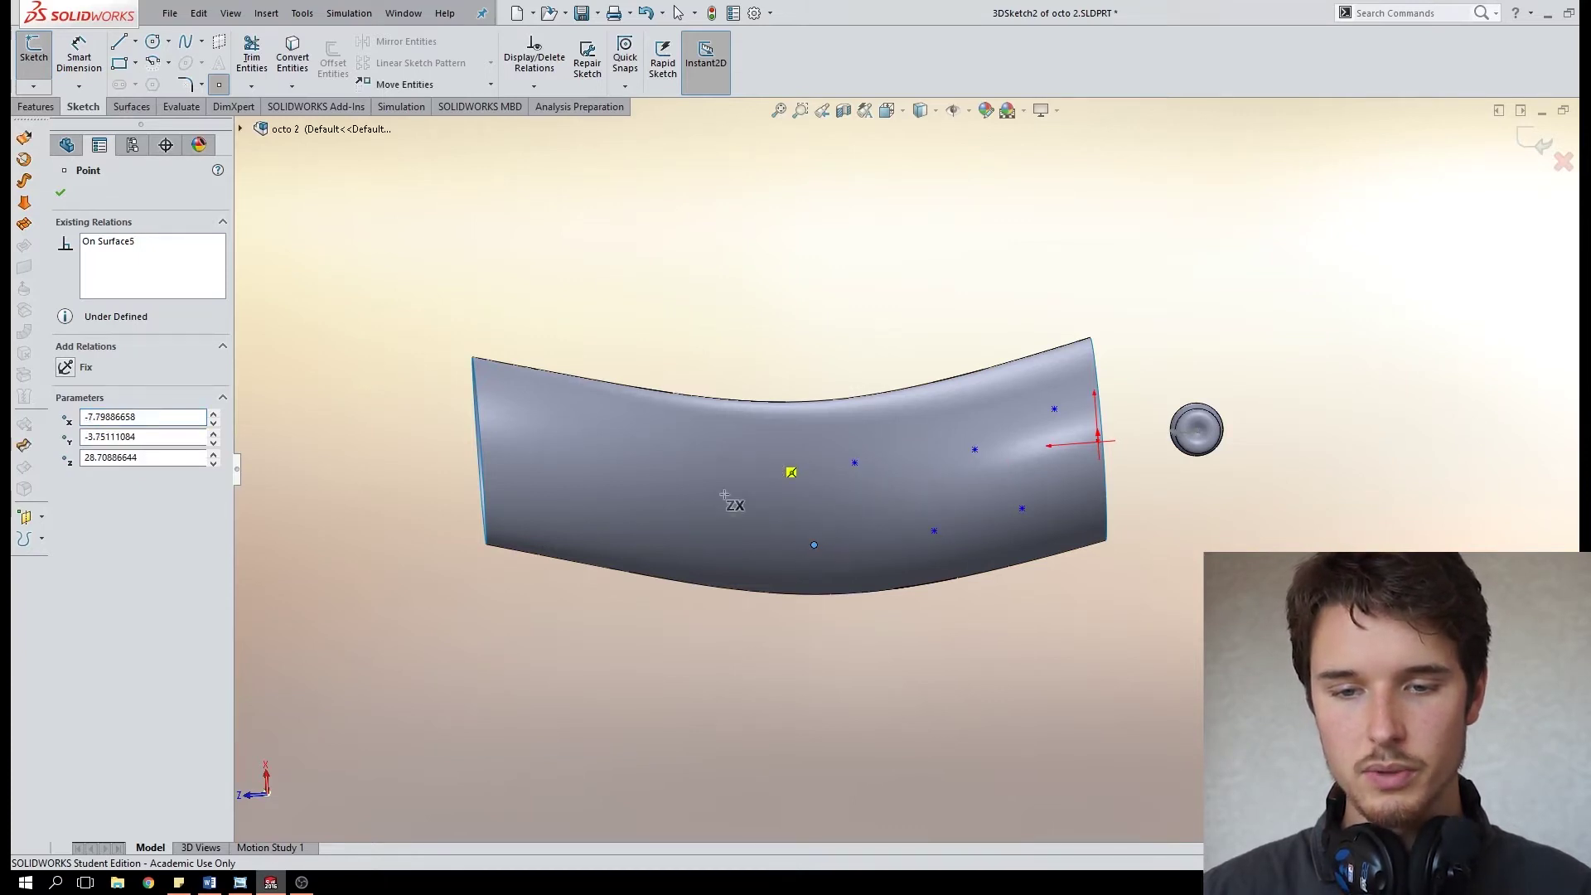
pyautogui.click(697, 531)
pyautogui.click(671, 450)
pyautogui.click(599, 517)
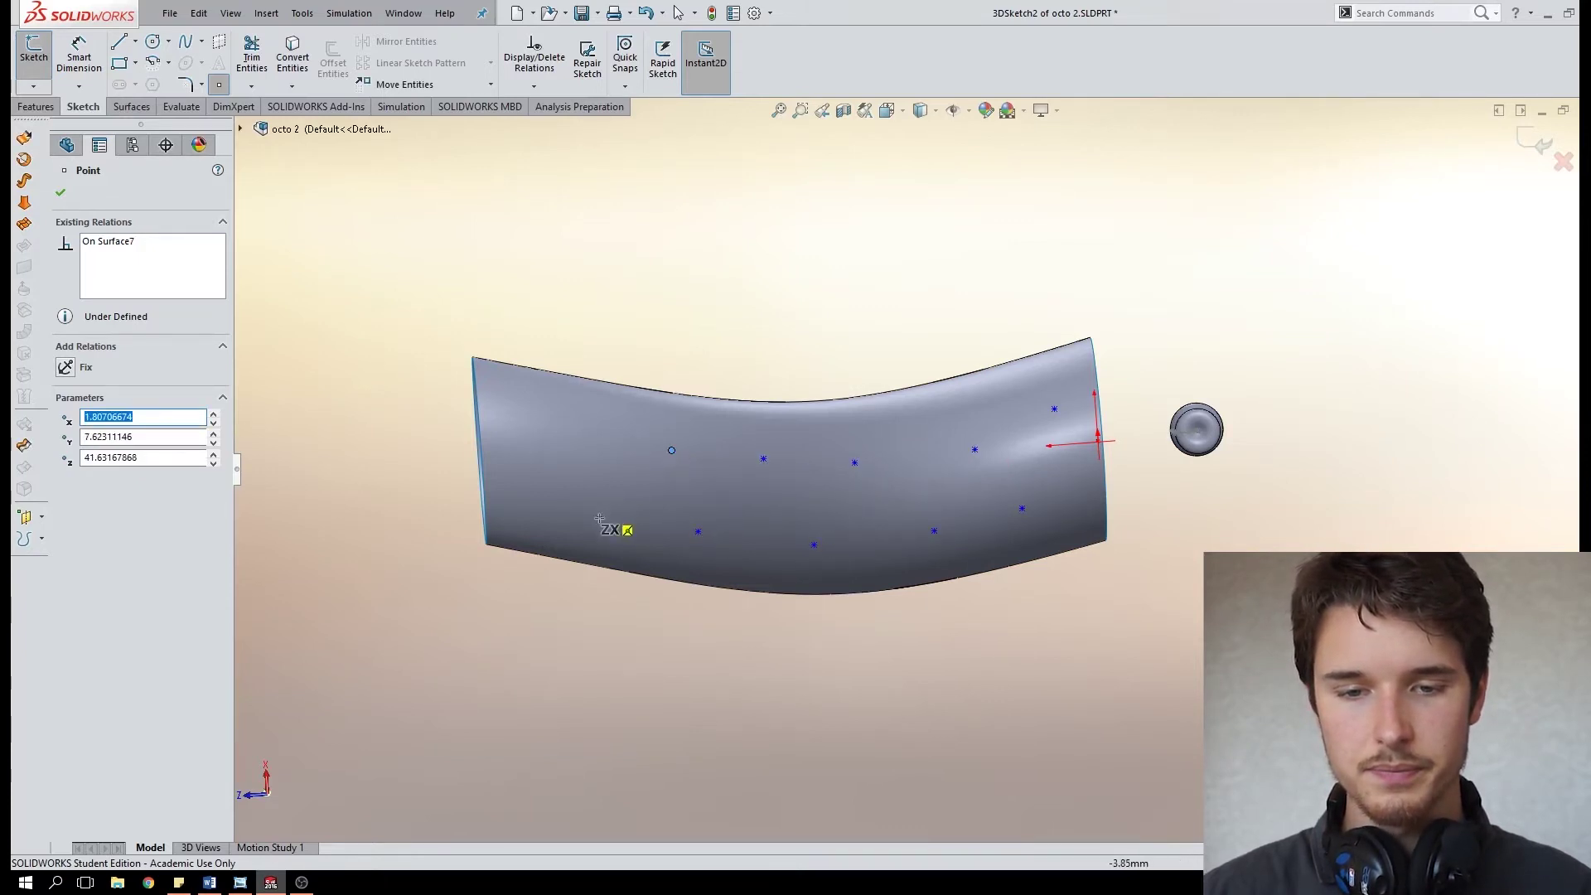
pyautogui.click(558, 433)
pyautogui.click(508, 498)
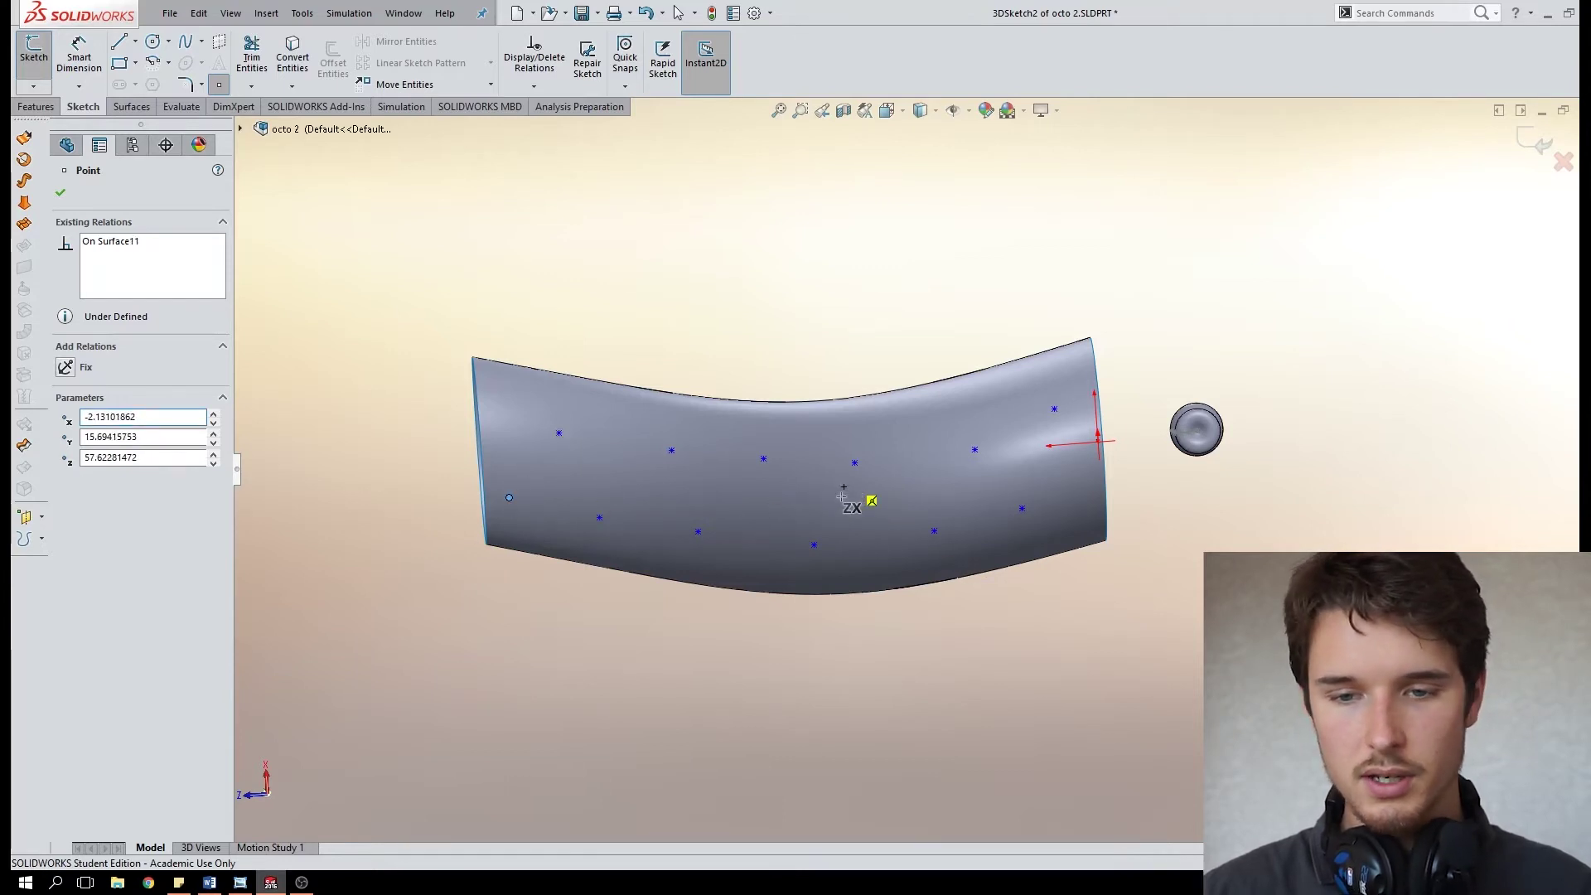
# Check the points and exit the sketch, leaving 3DSketch2 in the tree.
pyautogui.moveTo(863, 497)
pyautogui.mouseDown(button='middle')
pyautogui.moveTo(837, 721)
pyautogui.moveTo(864, 573)
pyautogui.moveTo(699, 495)
pyautogui.mouseUp(button='middle')
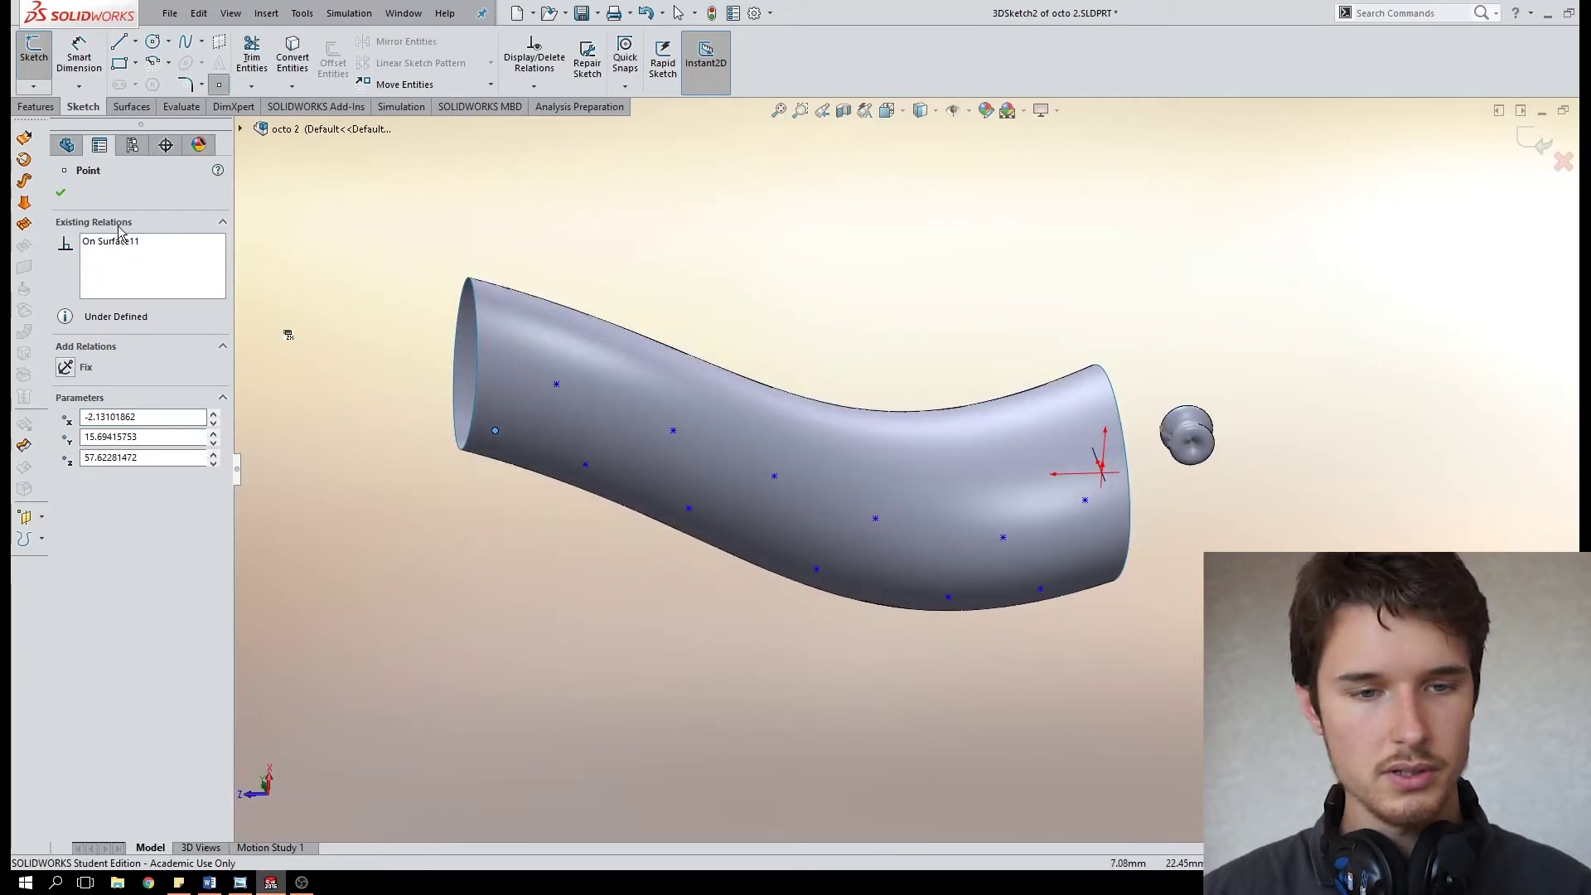
pyautogui.click(60, 193)
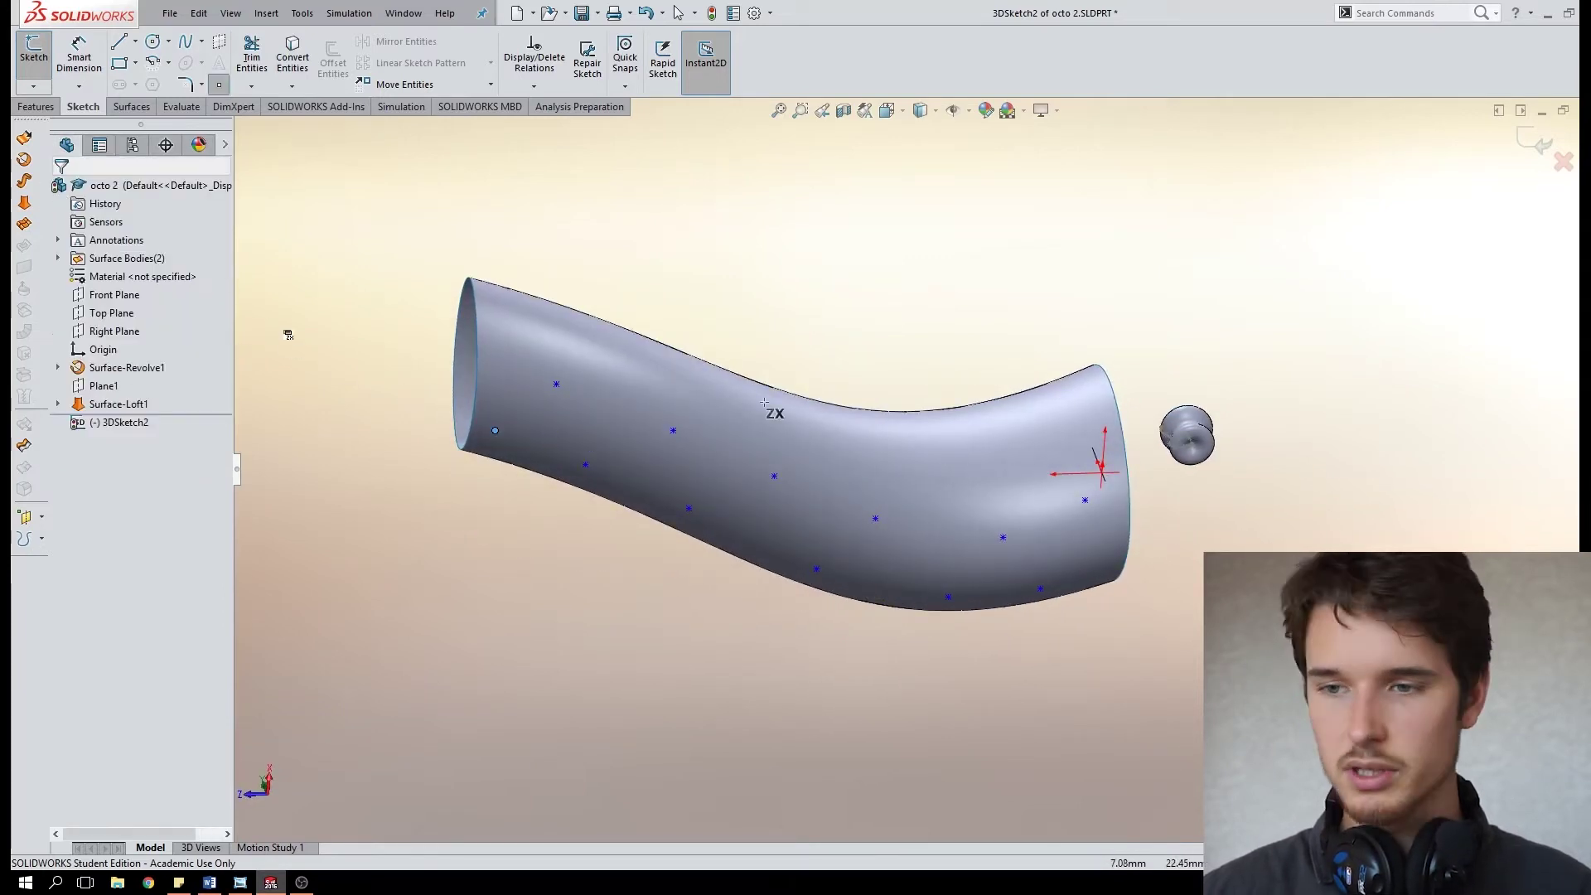
pyautogui.click(1529, 141)
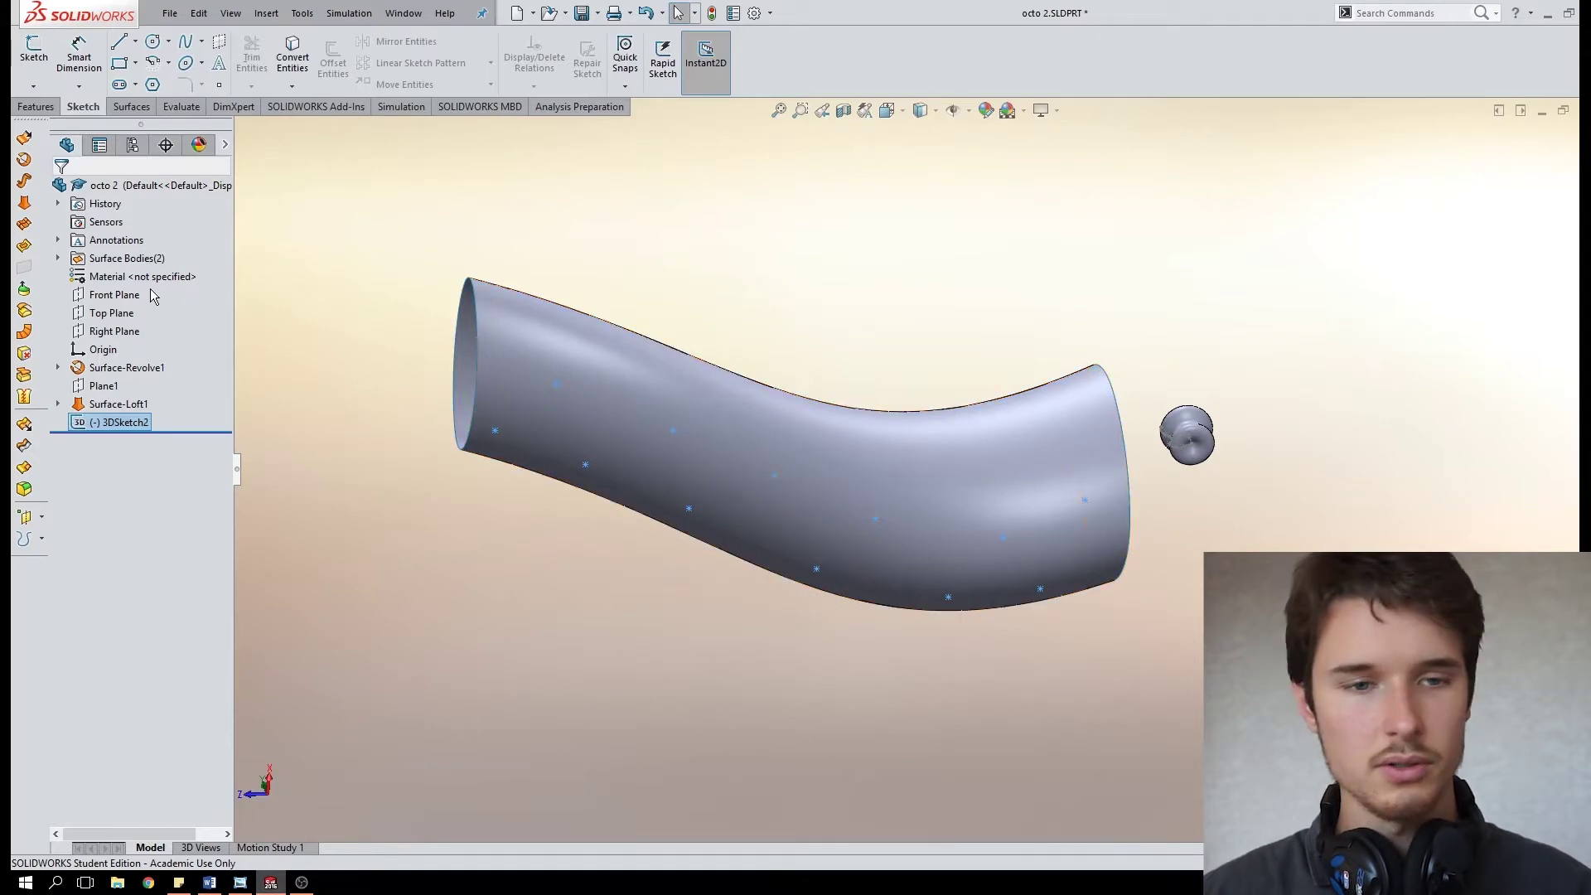
# Start a Sketch Driven Pattern on 3DSketch2 with Point14 as the reference point.
pyautogui.click(36, 107)
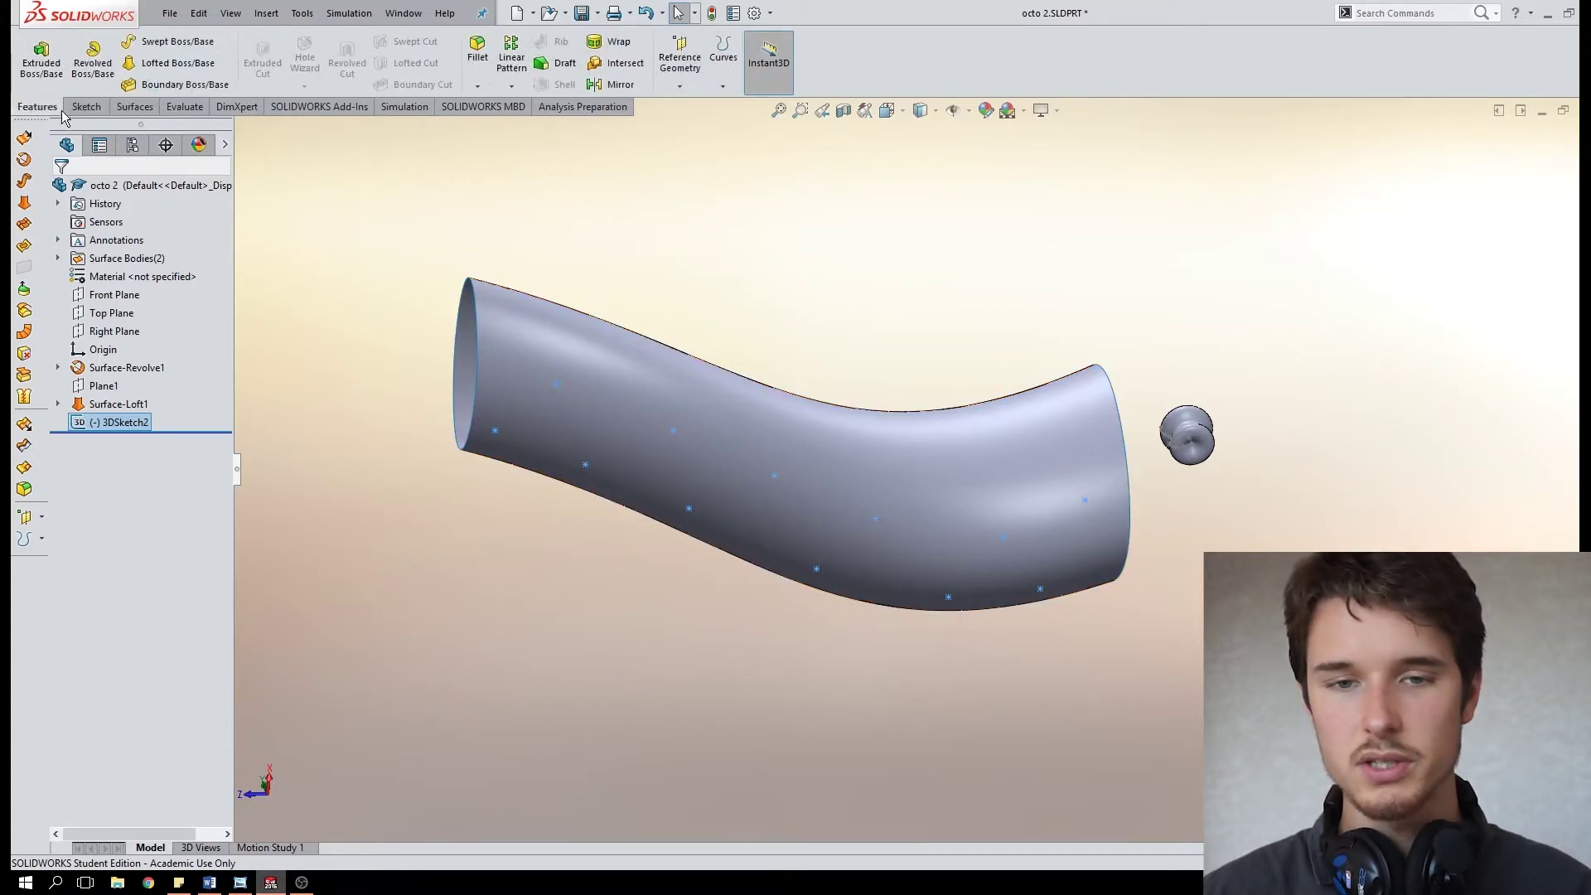
pyautogui.click(511, 86)
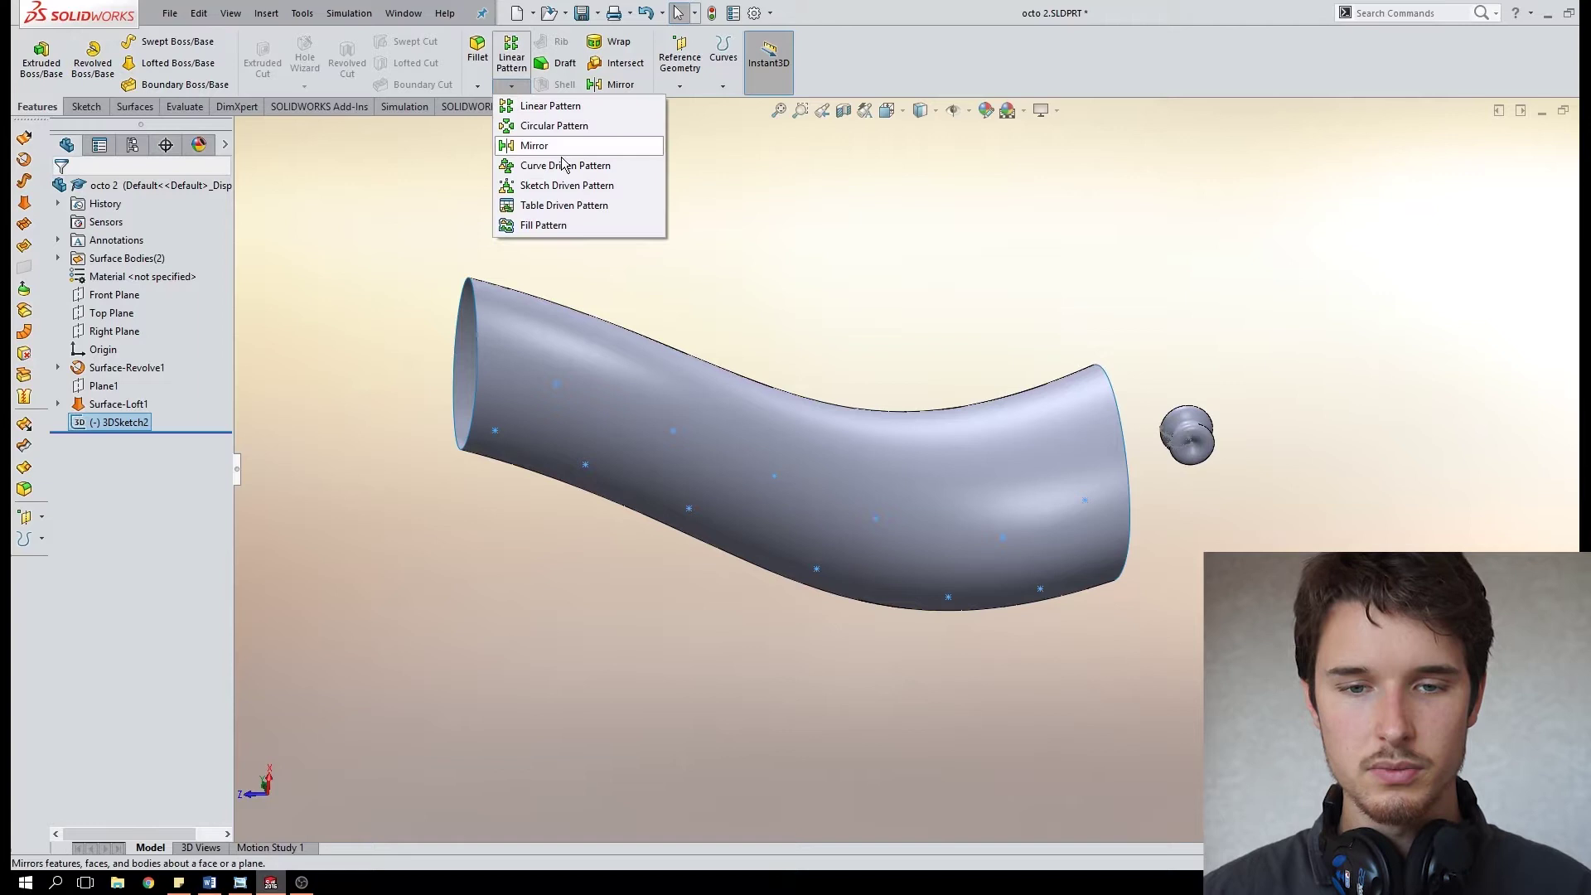
pyautogui.click(550, 185)
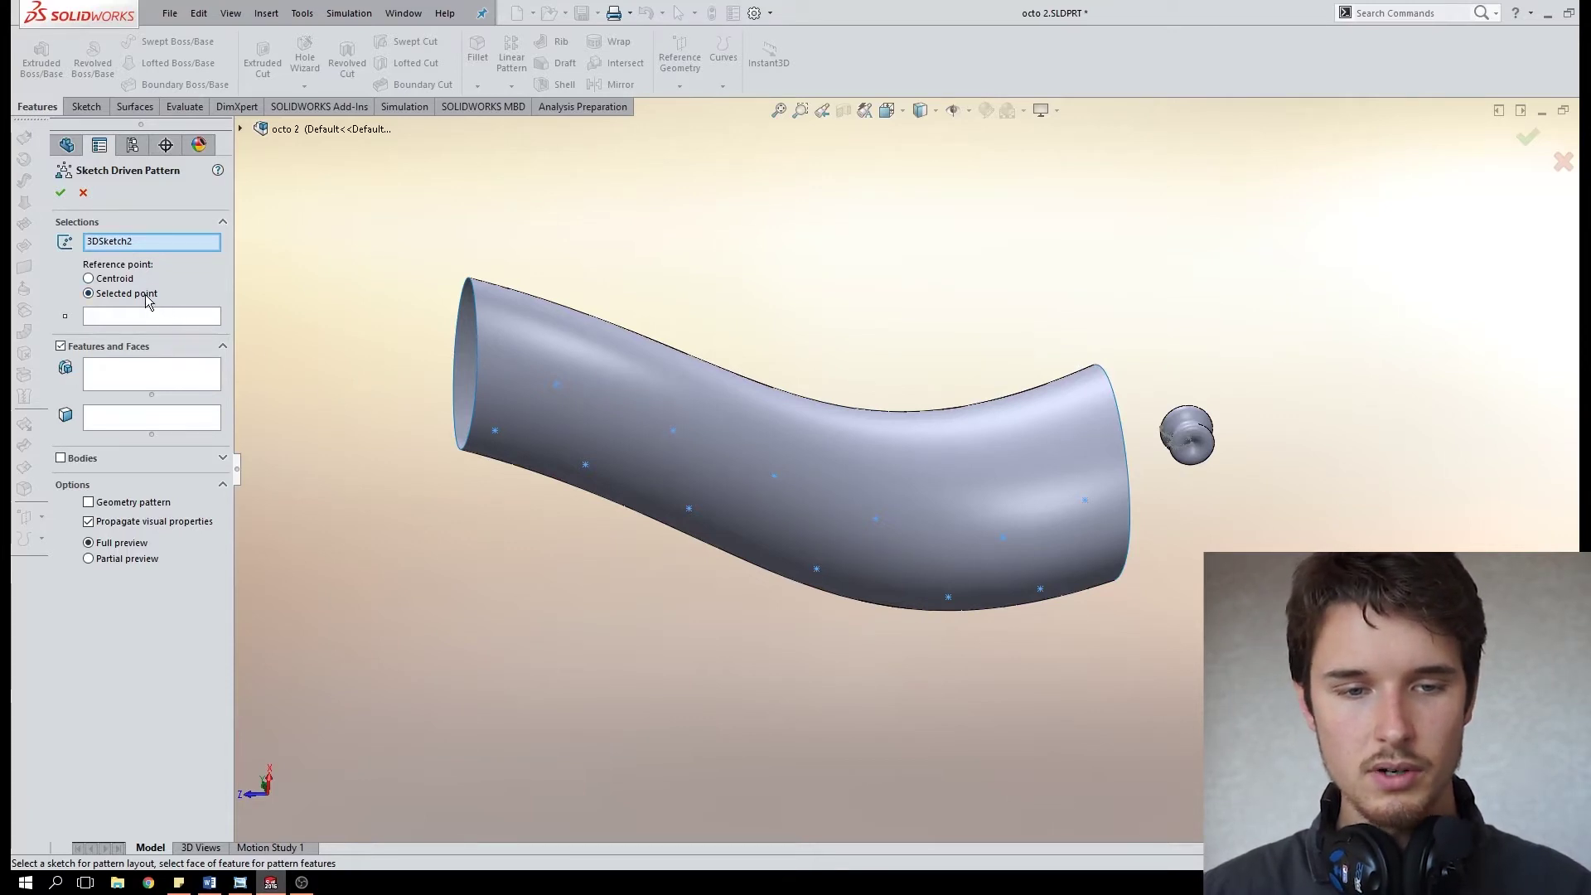
pyautogui.click(141, 320)
pyautogui.scroll(2, 1202, 462)
pyautogui.scroll(-8, 1001, 471)
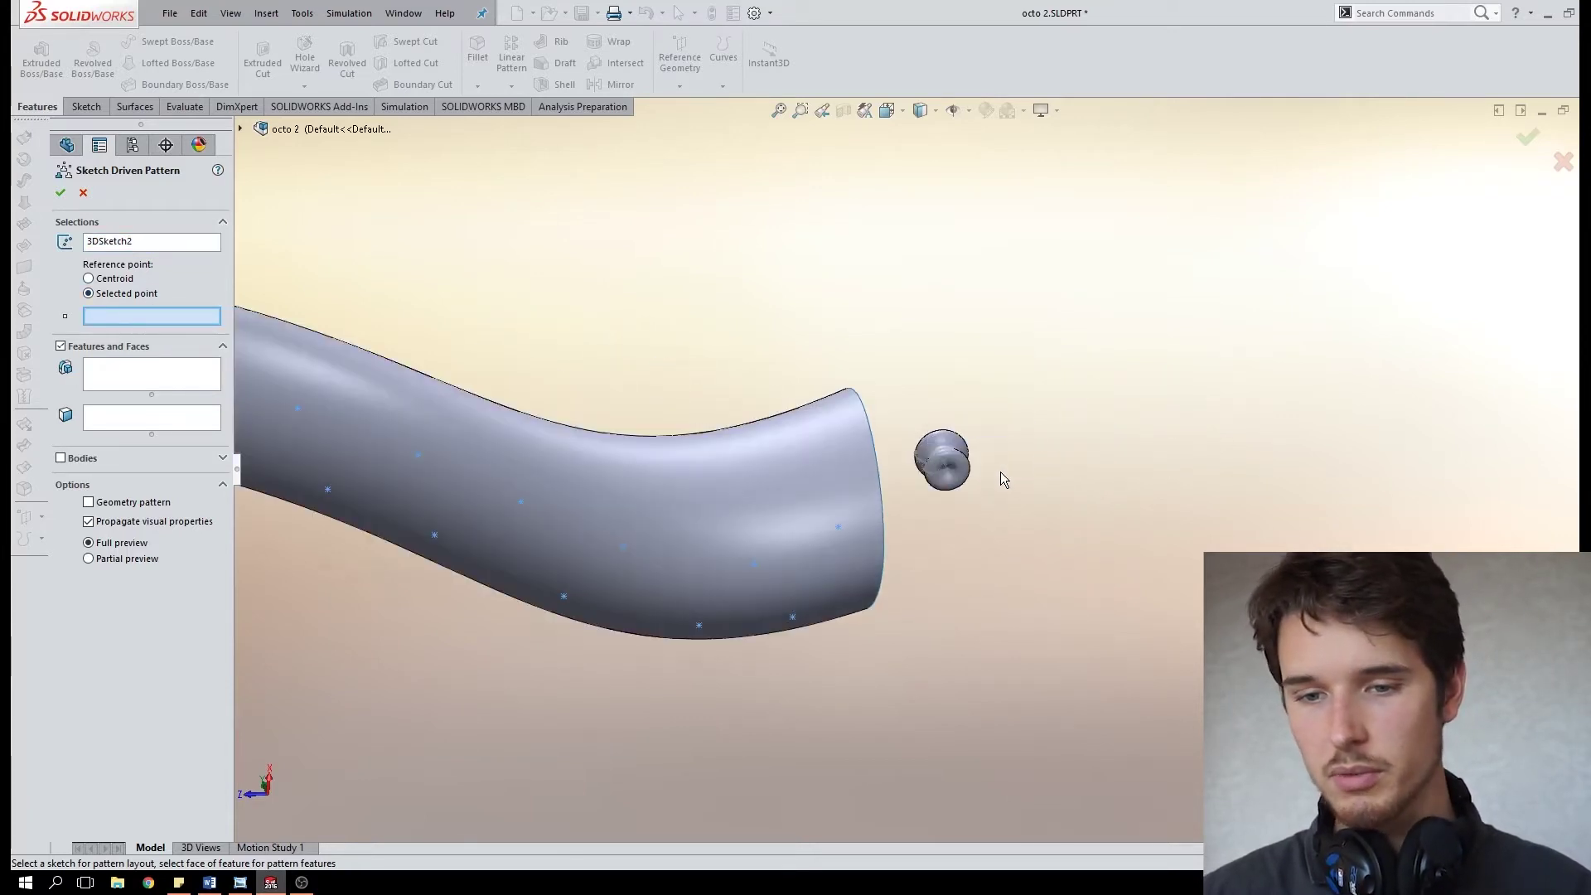
pyautogui.moveTo(911, 438); pyautogui.dragTo(917, 399, button='middle')
pyautogui.click(901, 377)
# Pattern the Surface-Revolve1 body instead of faces and confirm the pattern.
pyautogui.scroll(5, 984, 360)
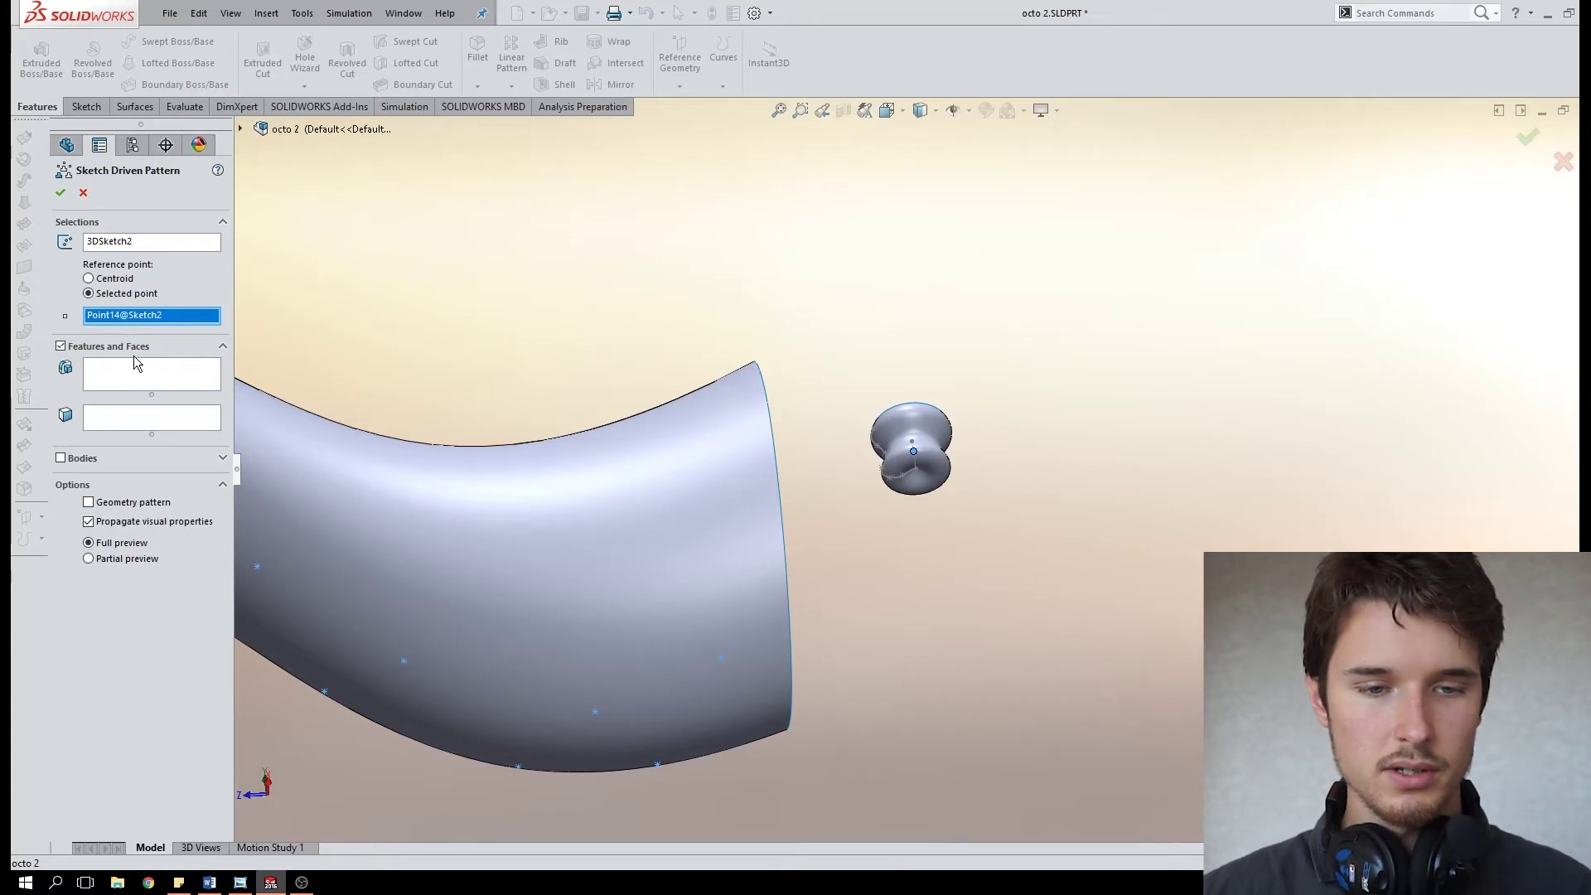
pyautogui.click(225, 345)
pyautogui.click(61, 374)
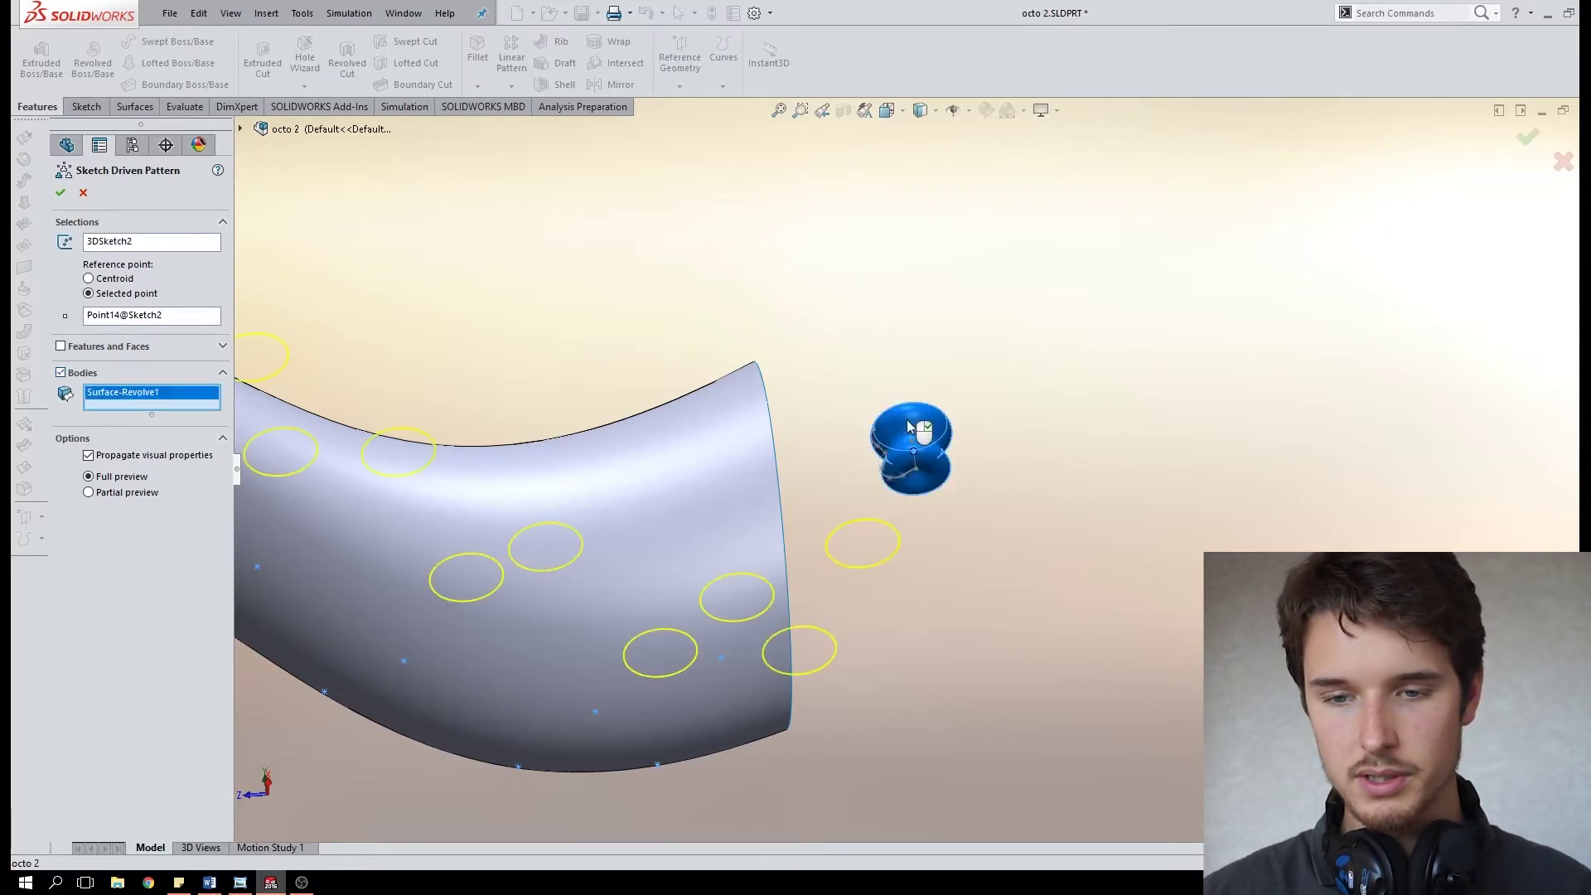
pyautogui.scroll(5, 907, 419)
pyautogui.moveTo(952, 434); pyautogui.dragTo(994, 505, button='middle')
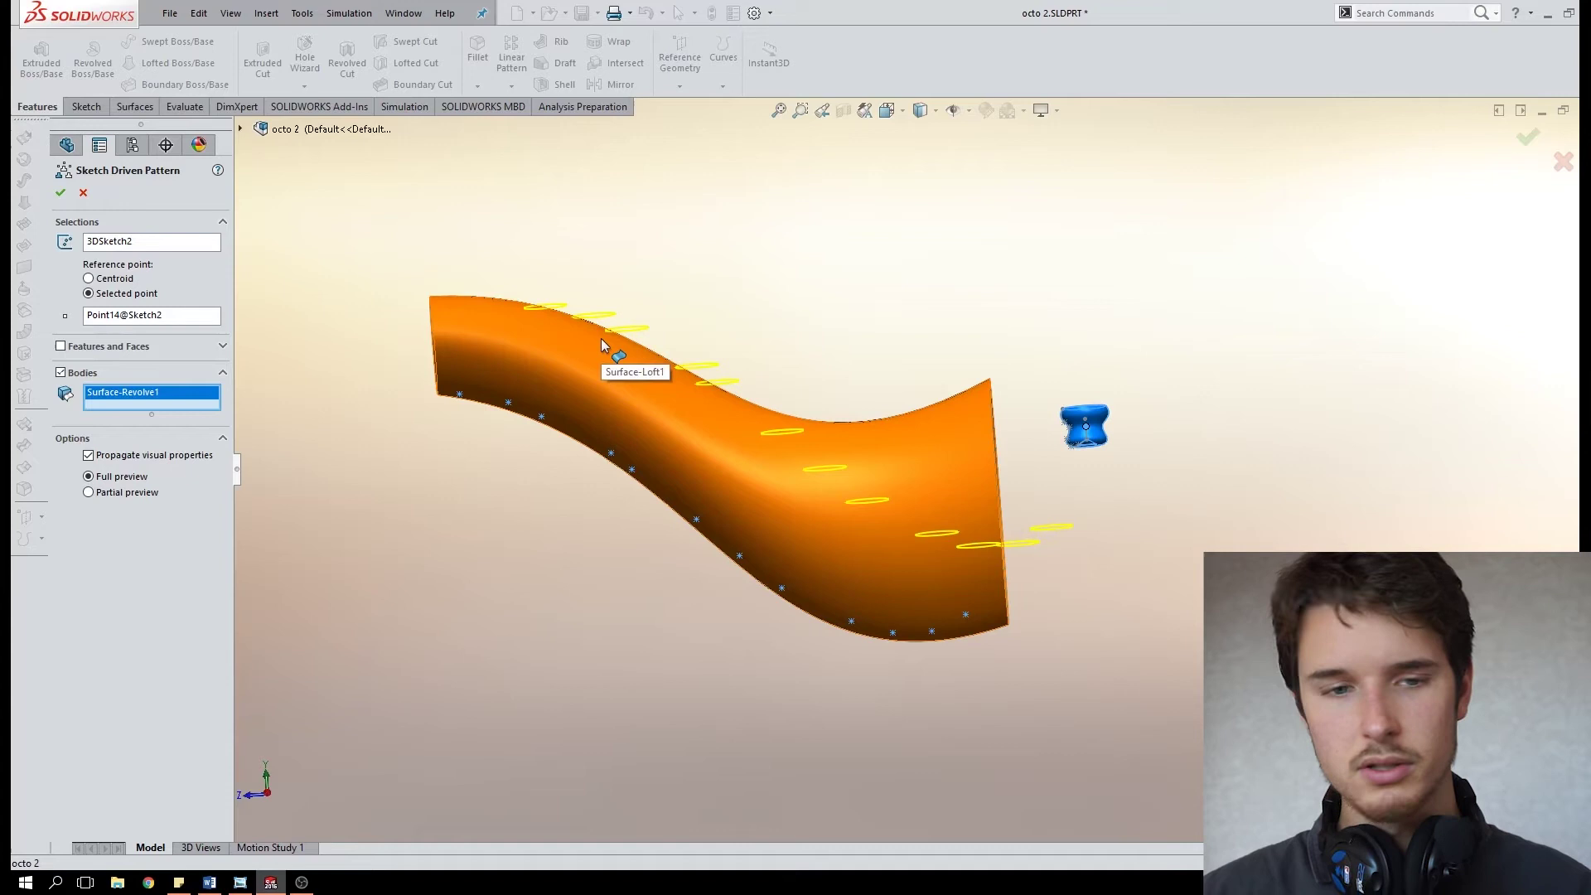
pyautogui.click(61, 192)
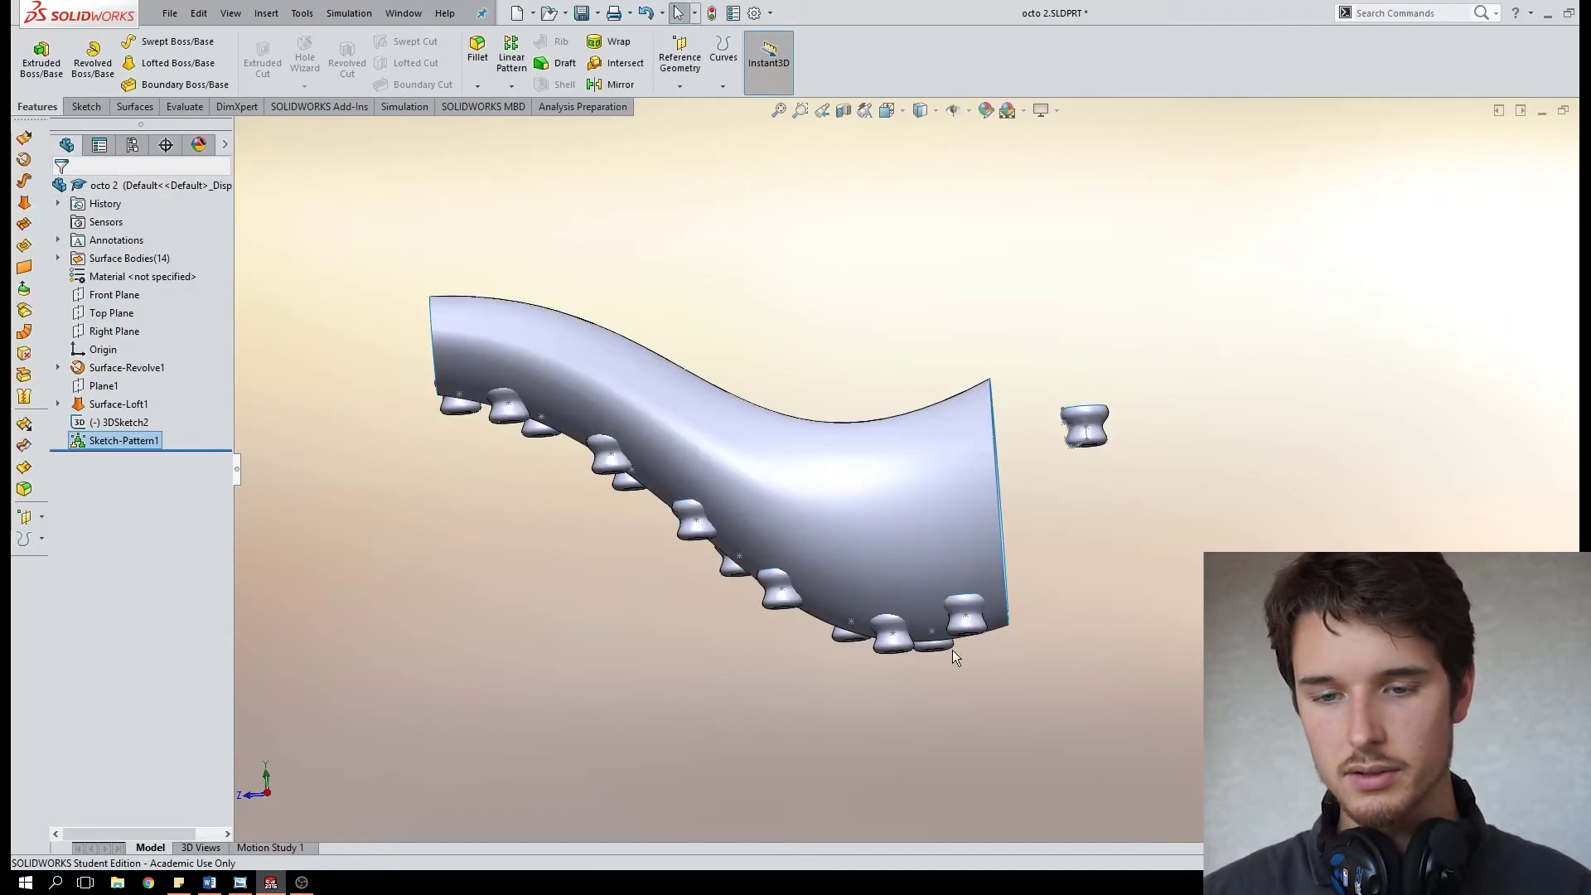
pyautogui.moveTo(894, 624); pyautogui.dragTo(871, 479, button='middle')
pyautogui.scroll(-3, 903, 633)
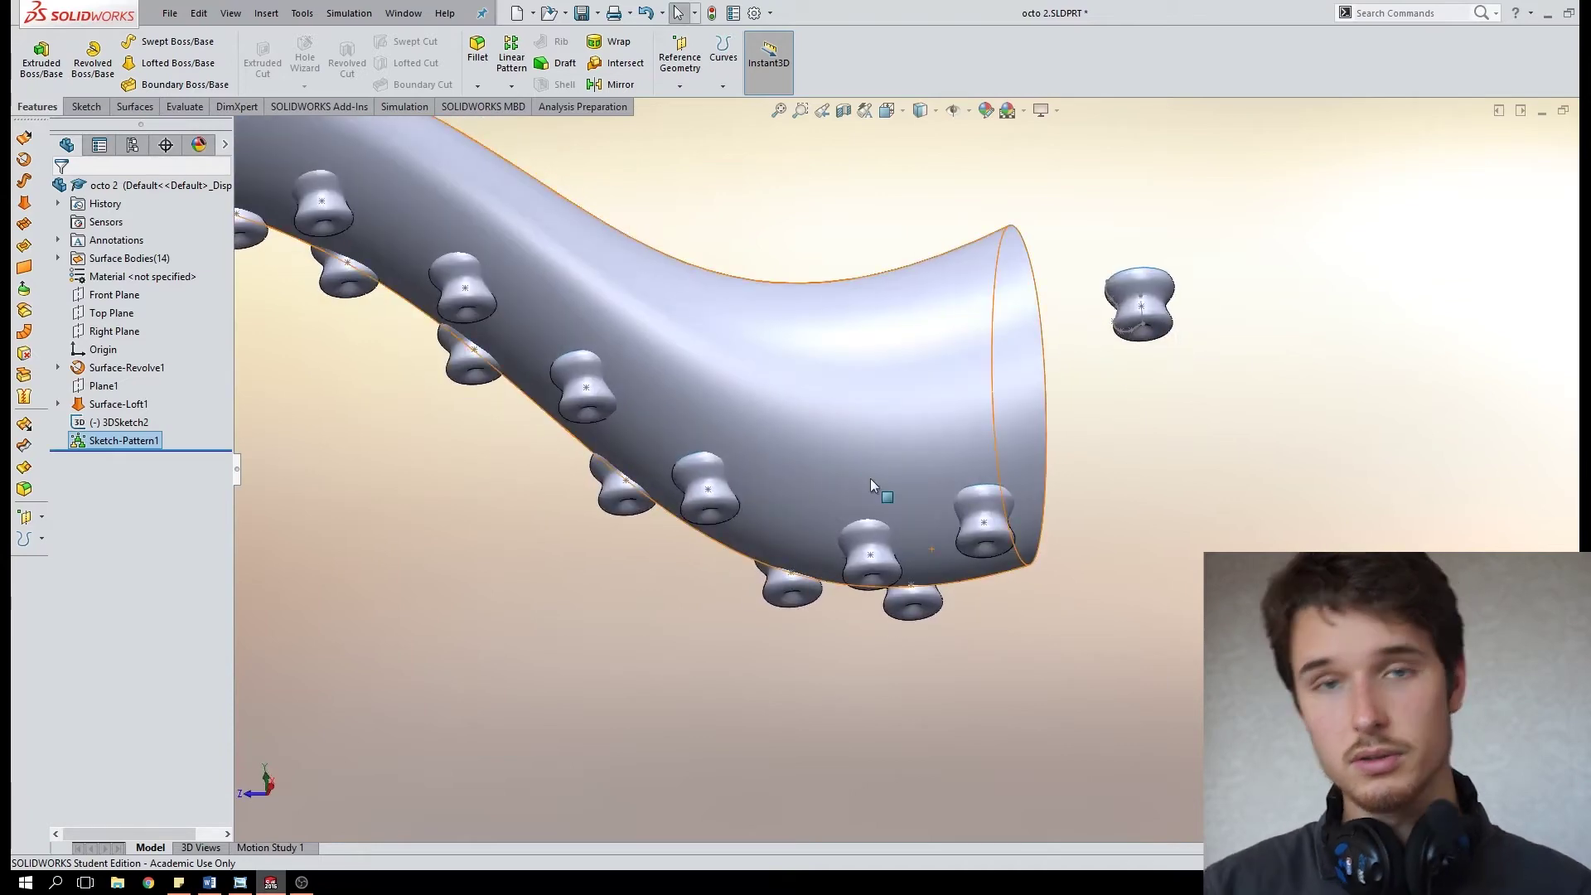
pyautogui.scroll(2, 817, 460)
pyautogui.scroll(-3, 761, 439)
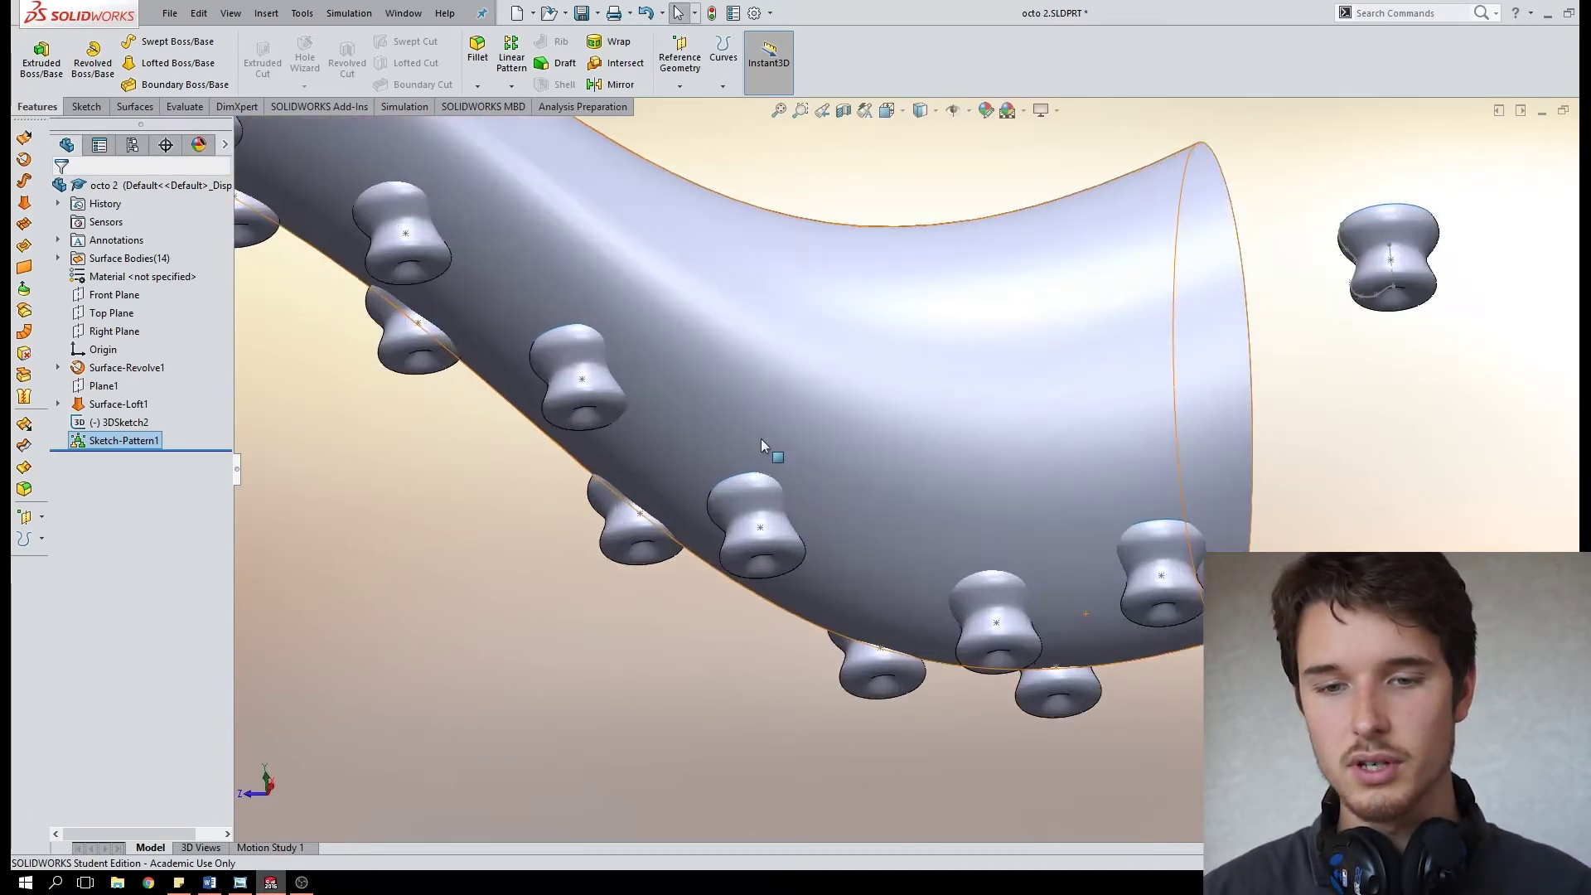
pyautogui.moveTo(761, 439); pyautogui.dragTo(805, 478, button='middle')
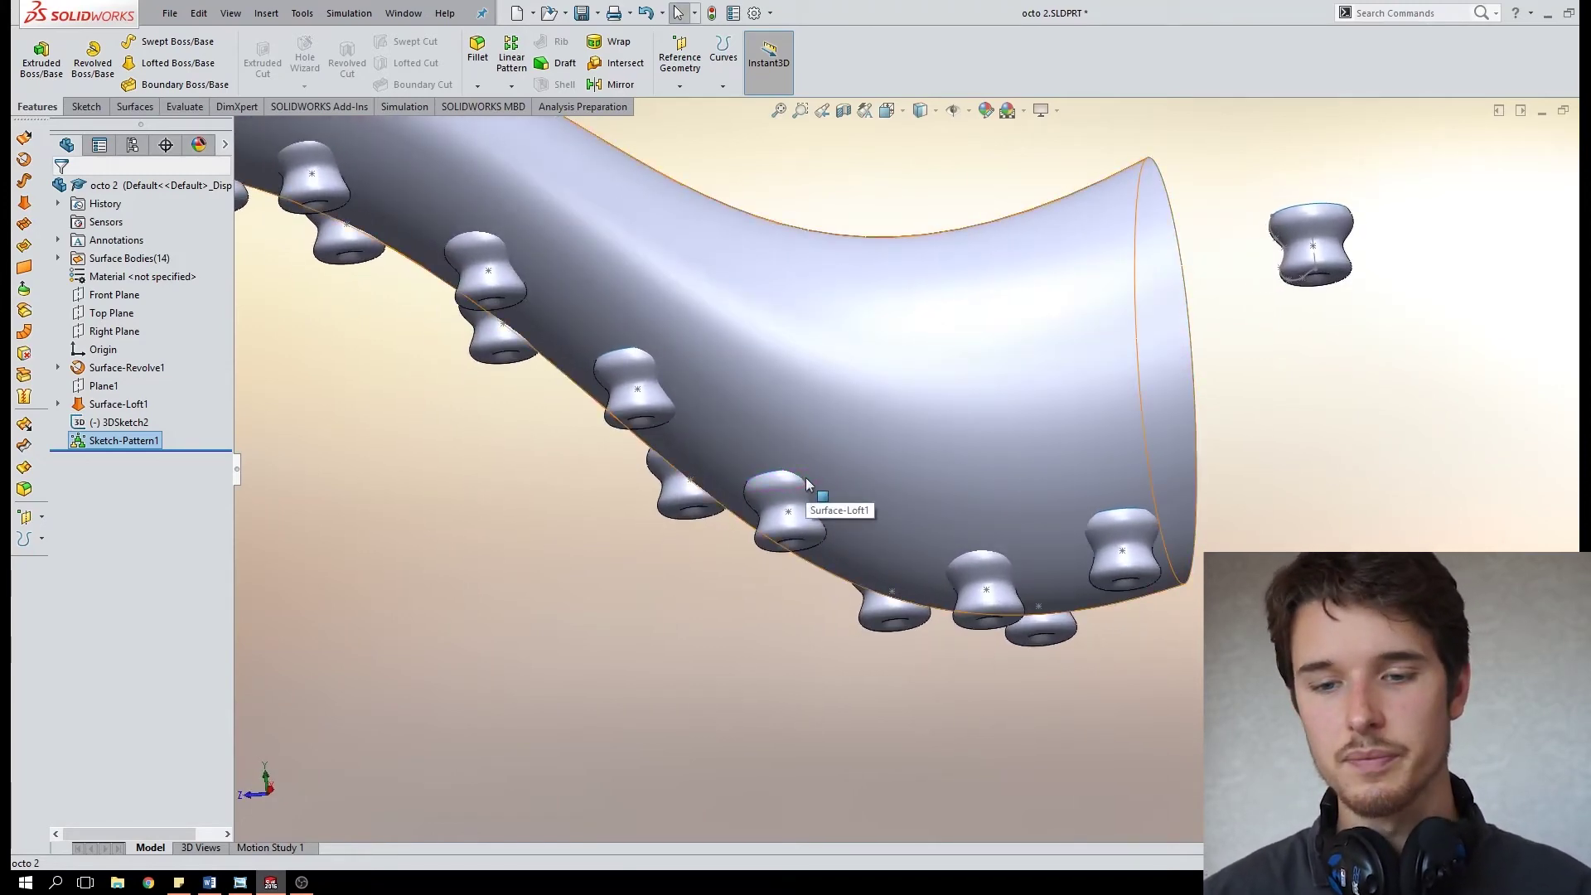
pyautogui.moveTo(808, 485); pyautogui.dragTo(819, 518, button='middle')
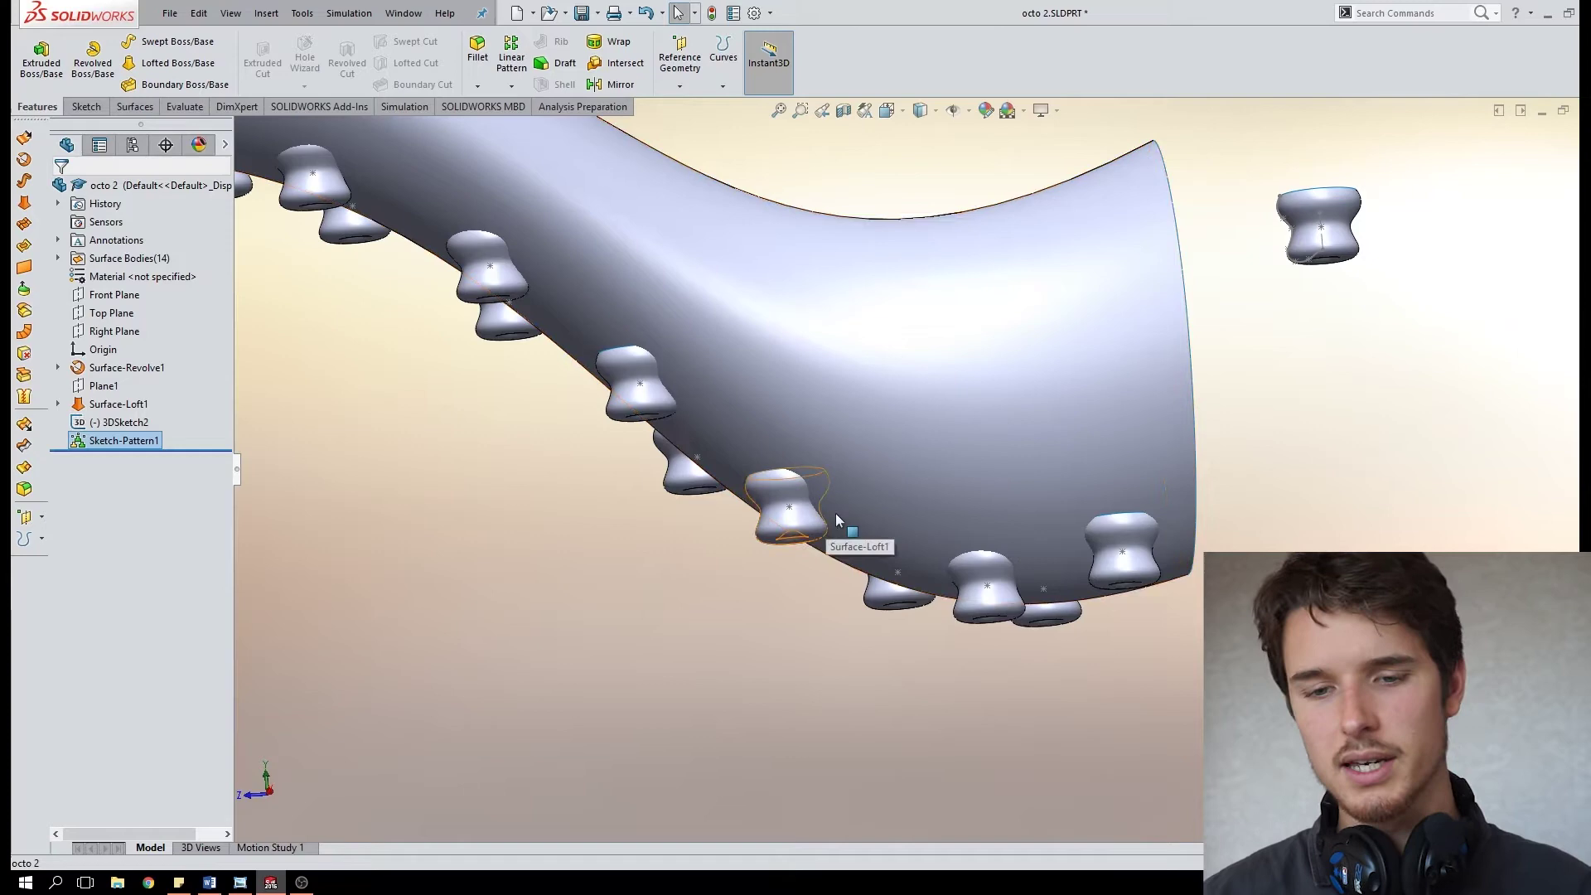
pyautogui.moveTo(835, 514); pyautogui.dragTo(1043, 600, button='middle')
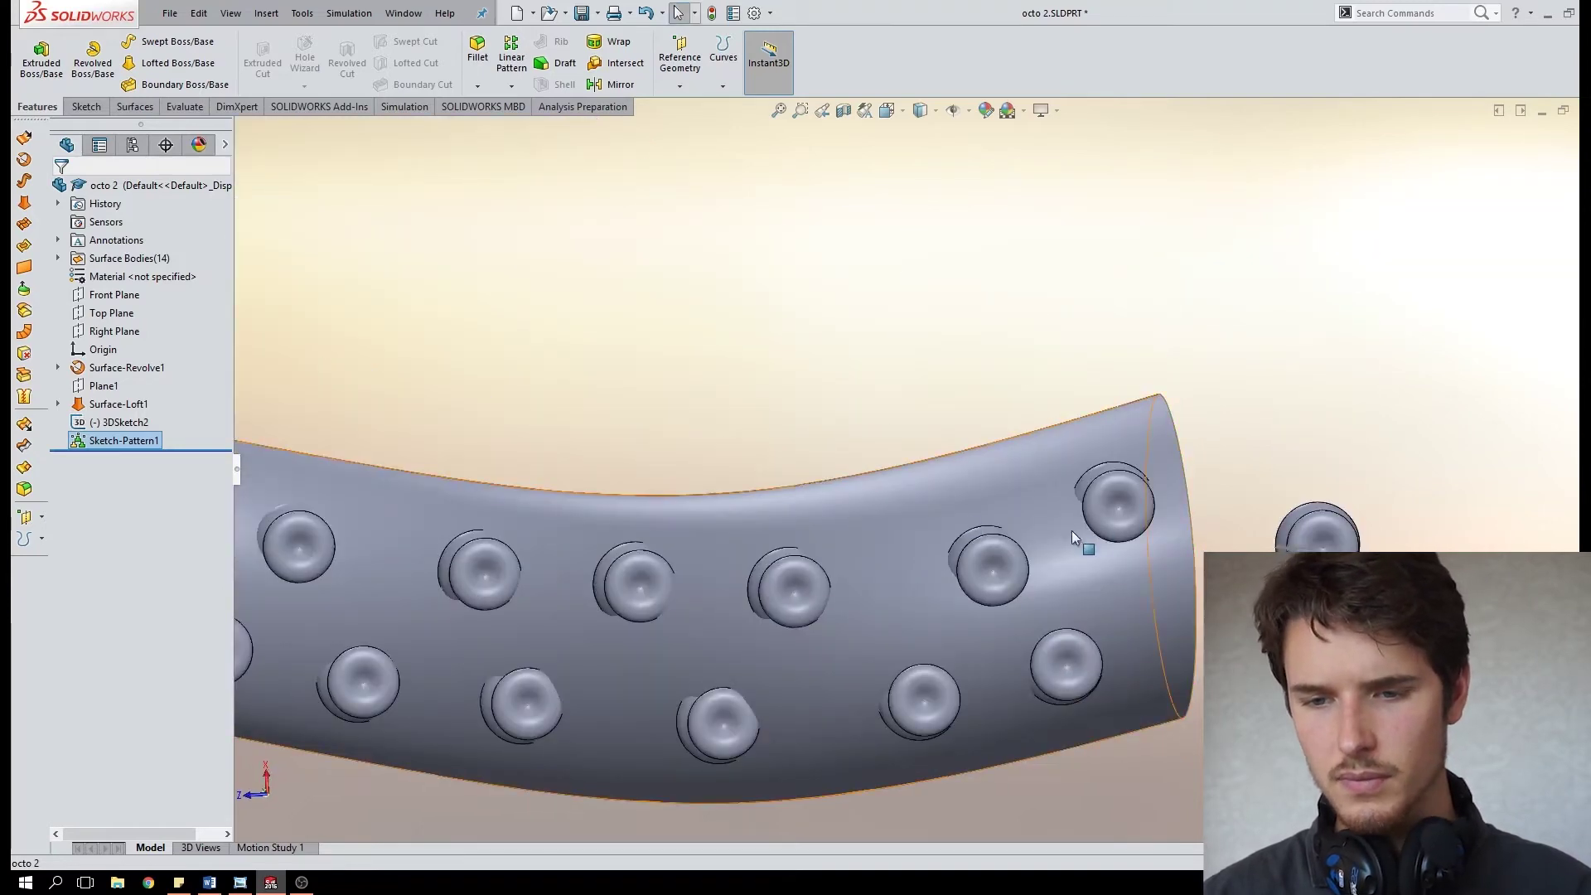
pyautogui.moveTo(1071, 530); pyautogui.dragTo(1007, 287, button='middle')
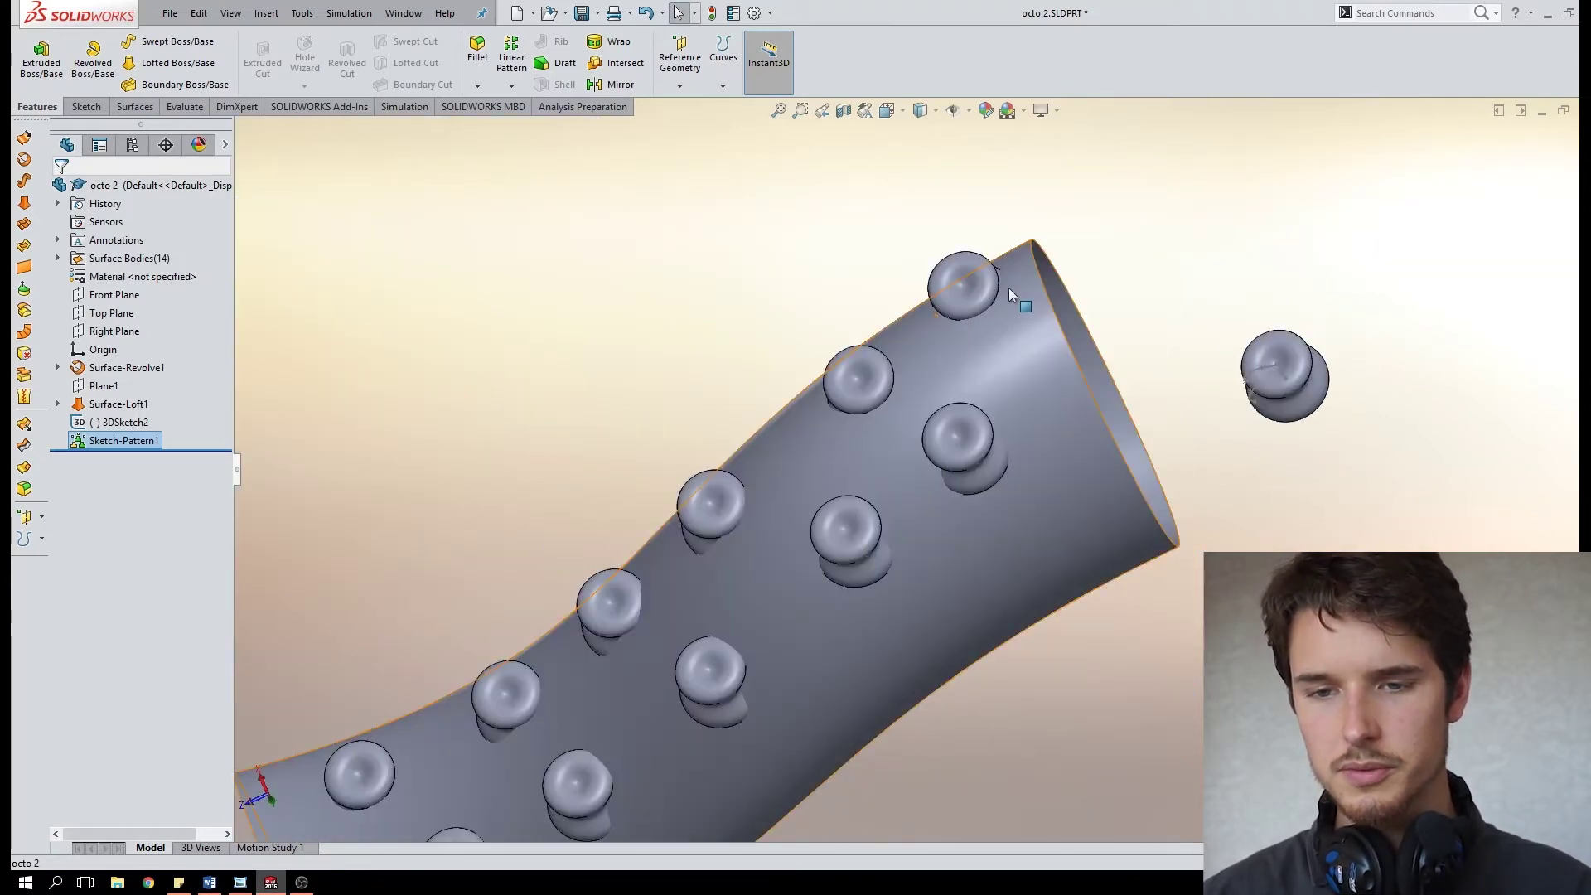
pyautogui.scroll(2, 949, 345)
pyautogui.scroll(-8, 950, 344)
pyautogui.moveTo(997, 502); pyautogui.dragTo(1028, 402, button='middle')
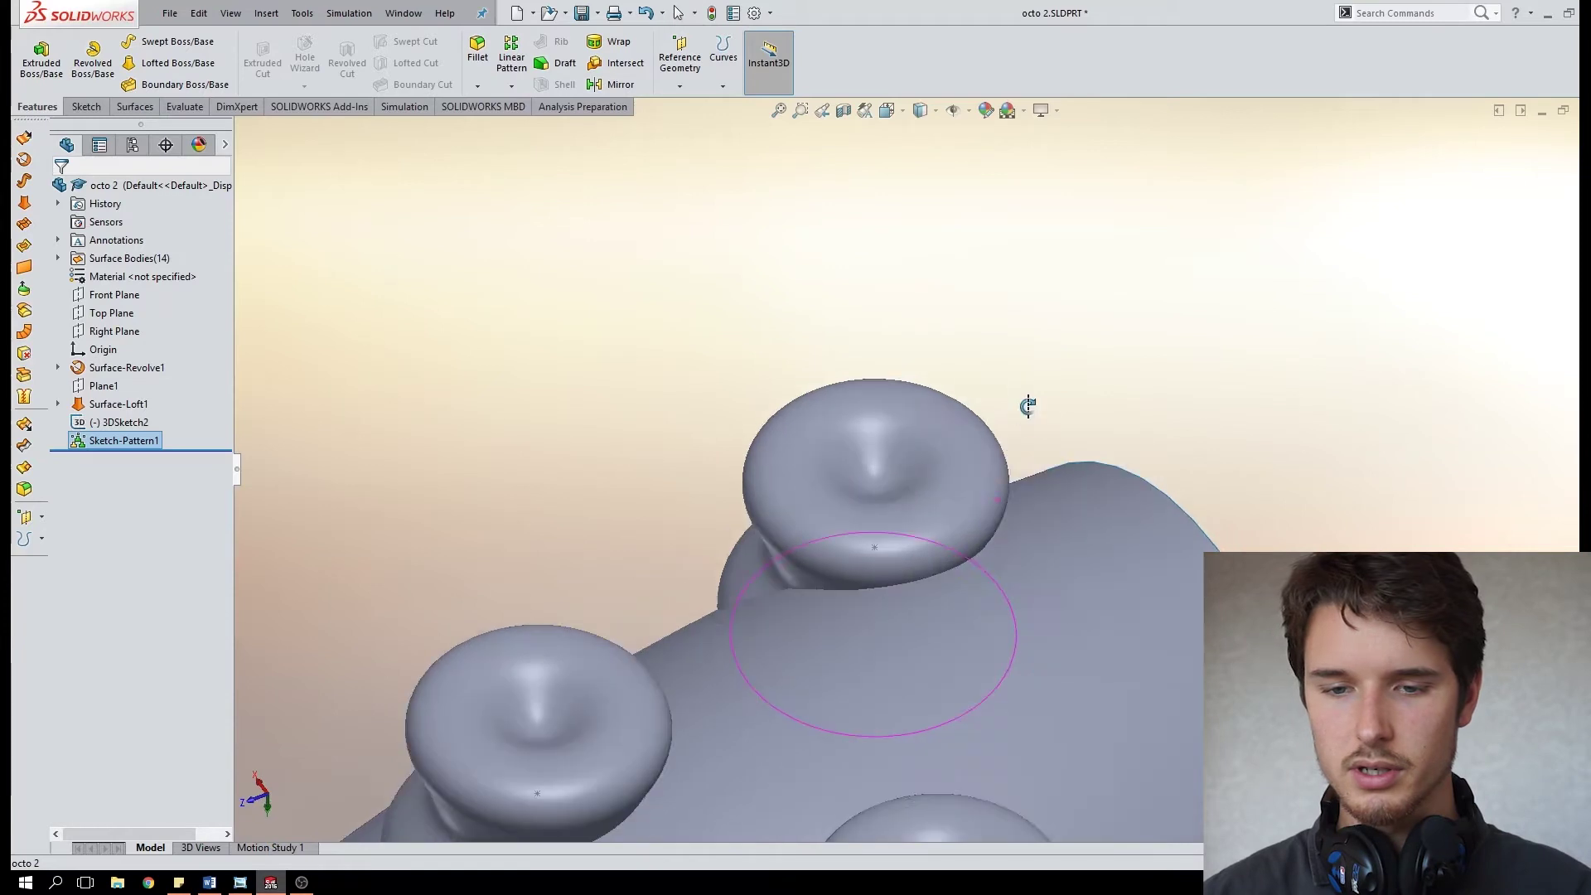
# Rotate the sucker face 45.50° about Z with Move Face, creating Move Face1.
pyautogui.rightClick(863, 426)
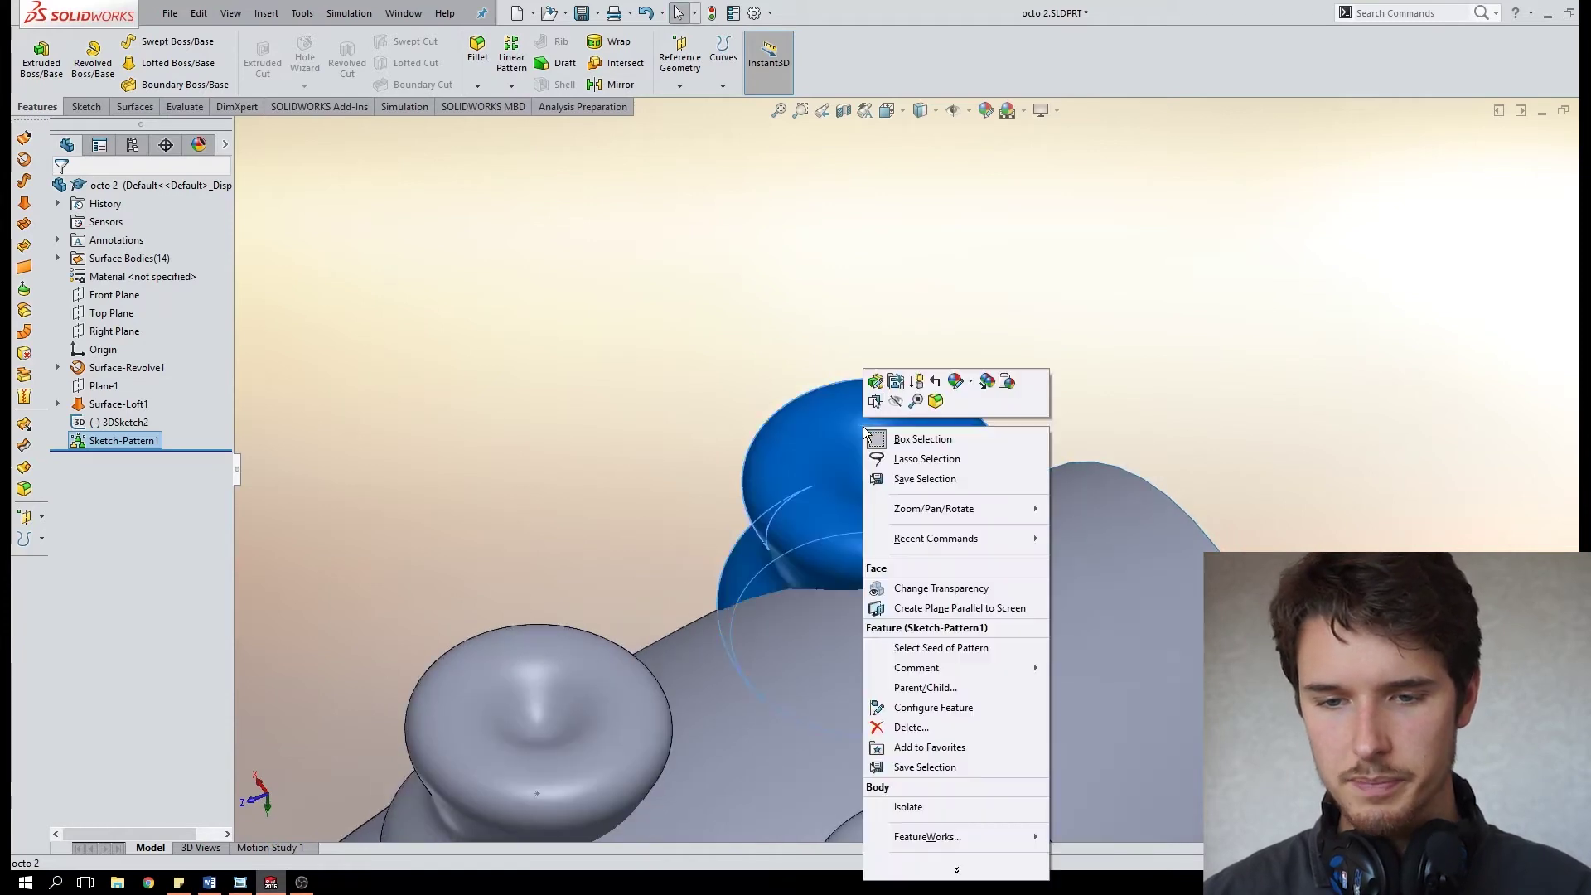
pyautogui.click(958, 870)
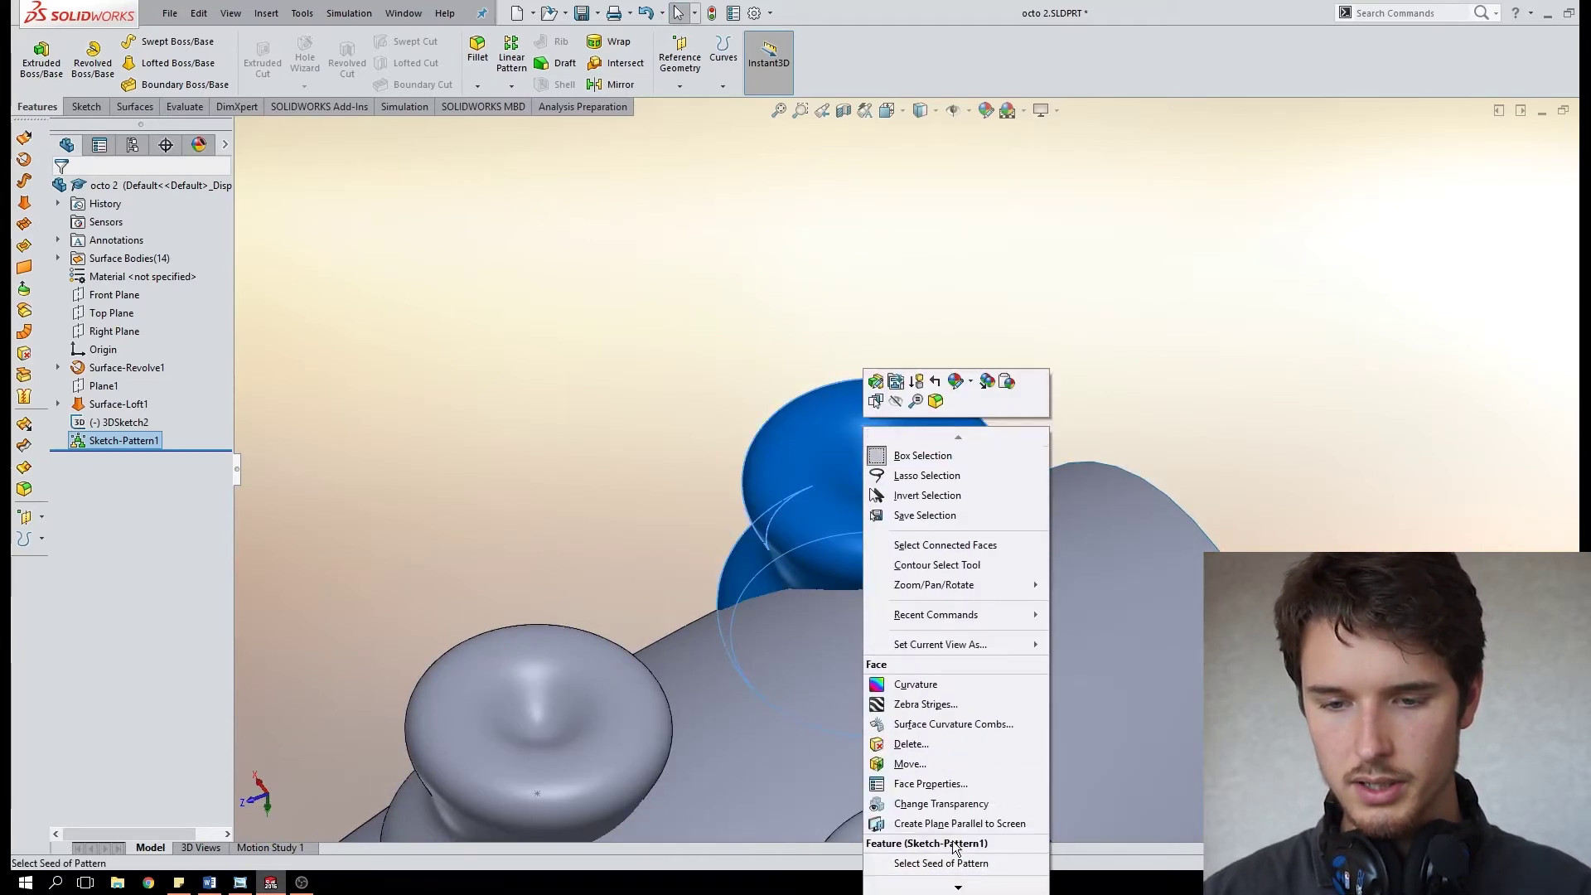
pyautogui.click(925, 764)
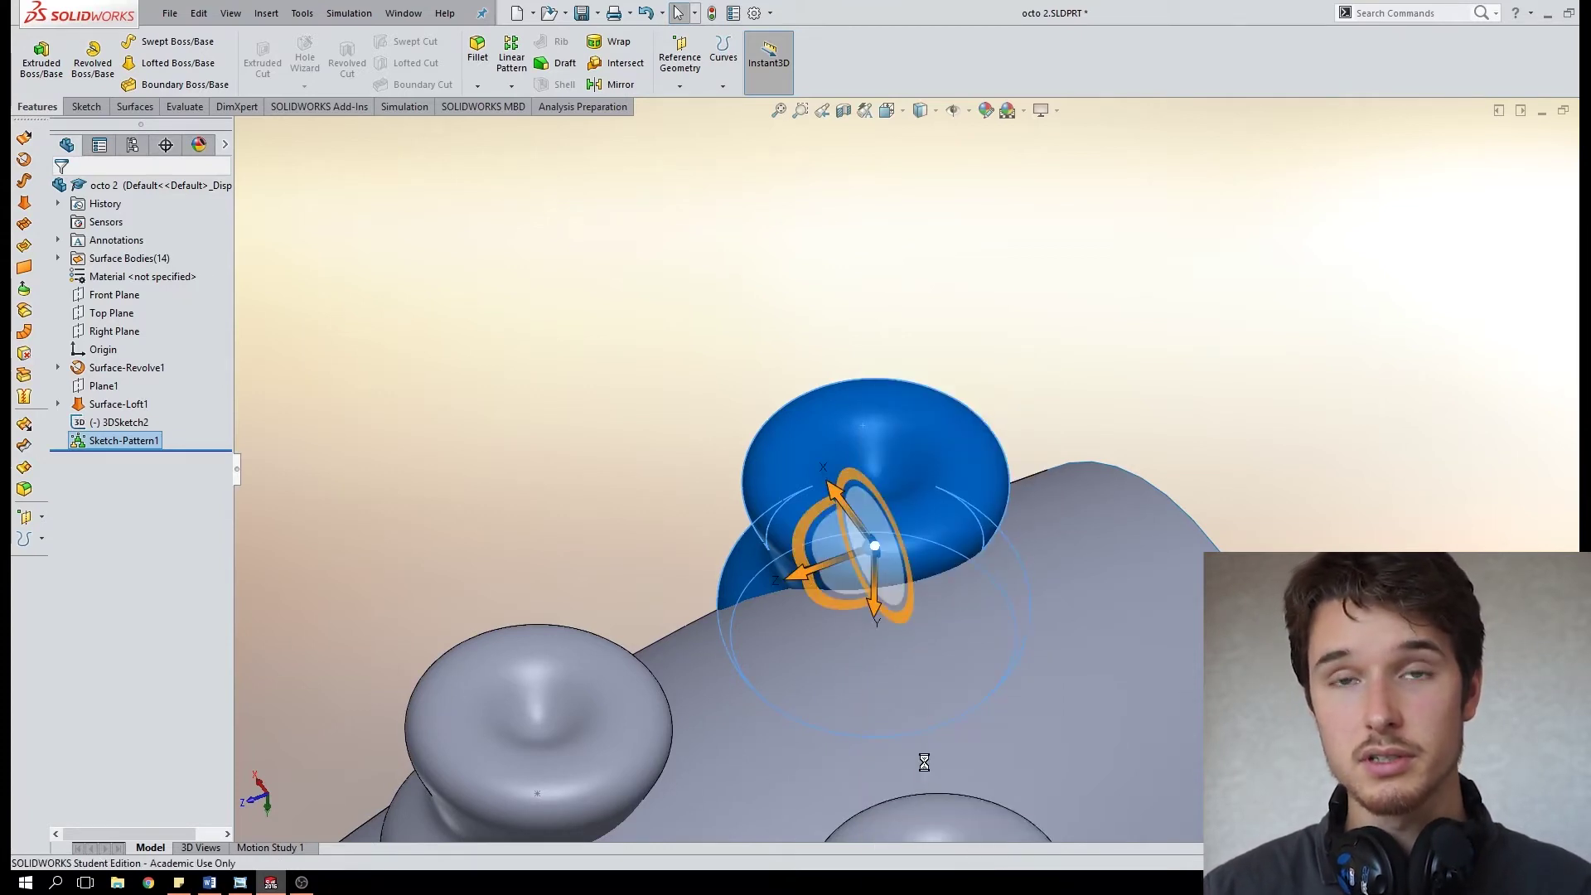
pyautogui.scroll(-2, 871, 569)
pyautogui.moveTo(879, 541); pyautogui.dragTo(1003, 544, button='middle')
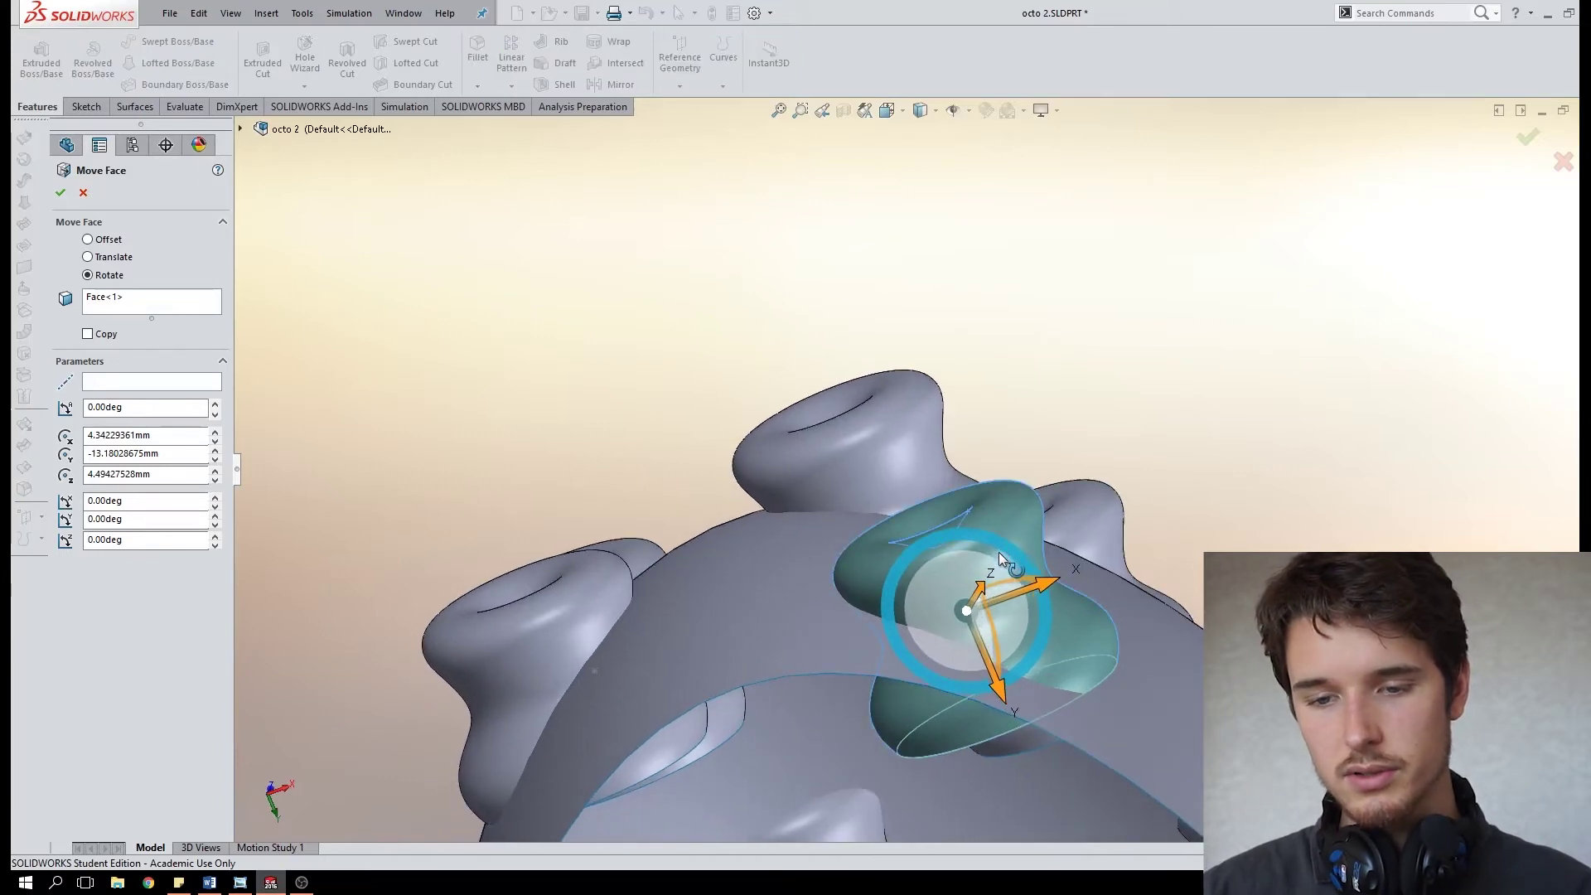
pyautogui.moveTo(997, 552); pyautogui.dragTo(1061, 593)
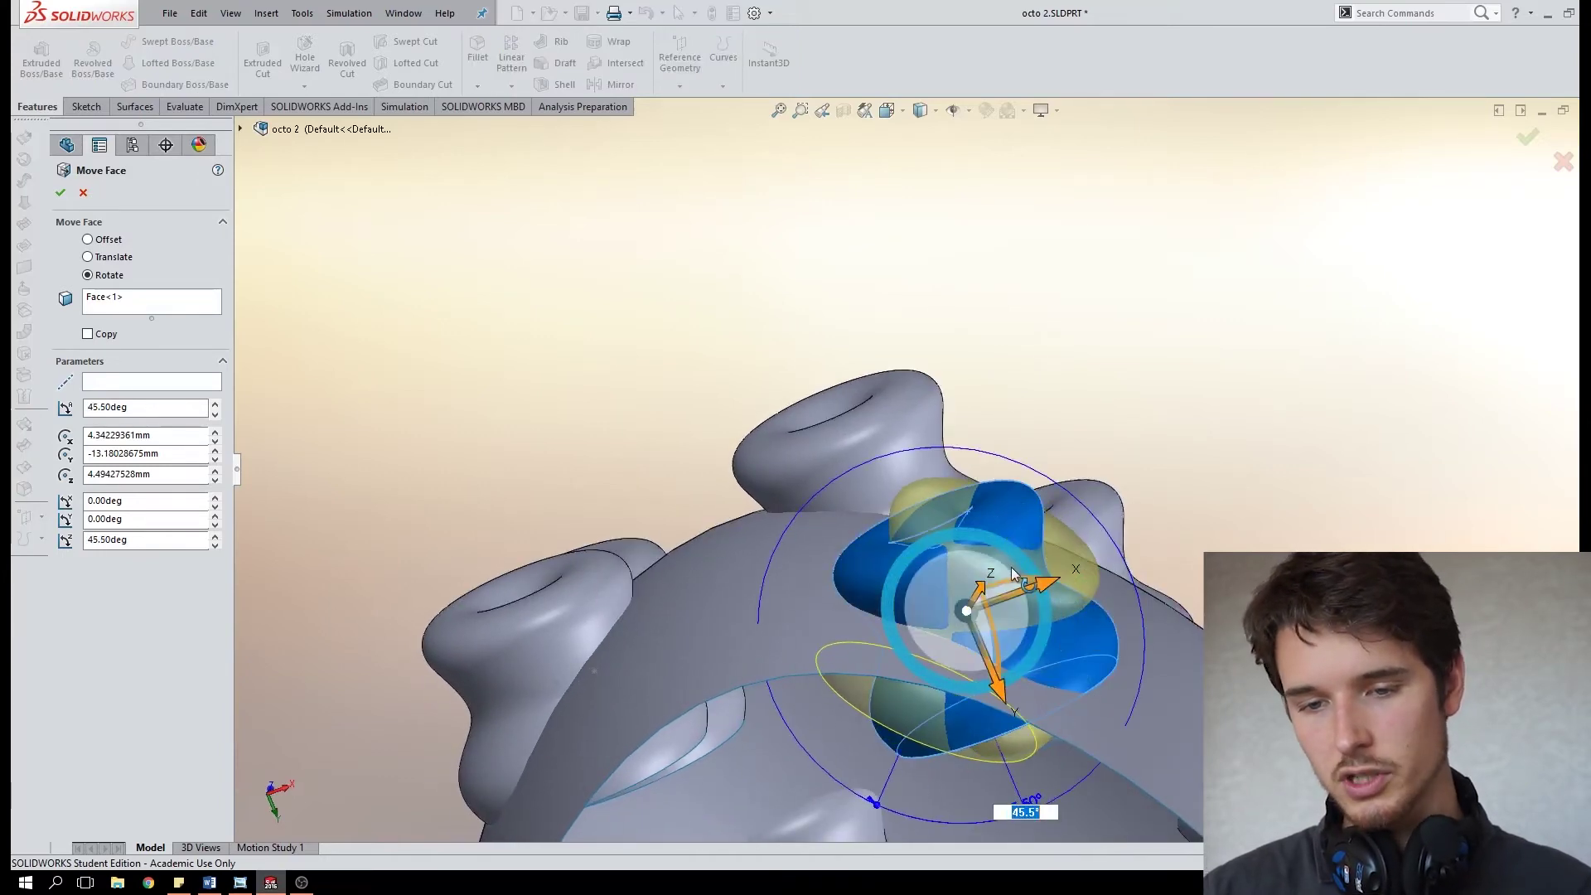
pyautogui.moveTo(927, 594); pyautogui.dragTo(1041, 456, button='middle')
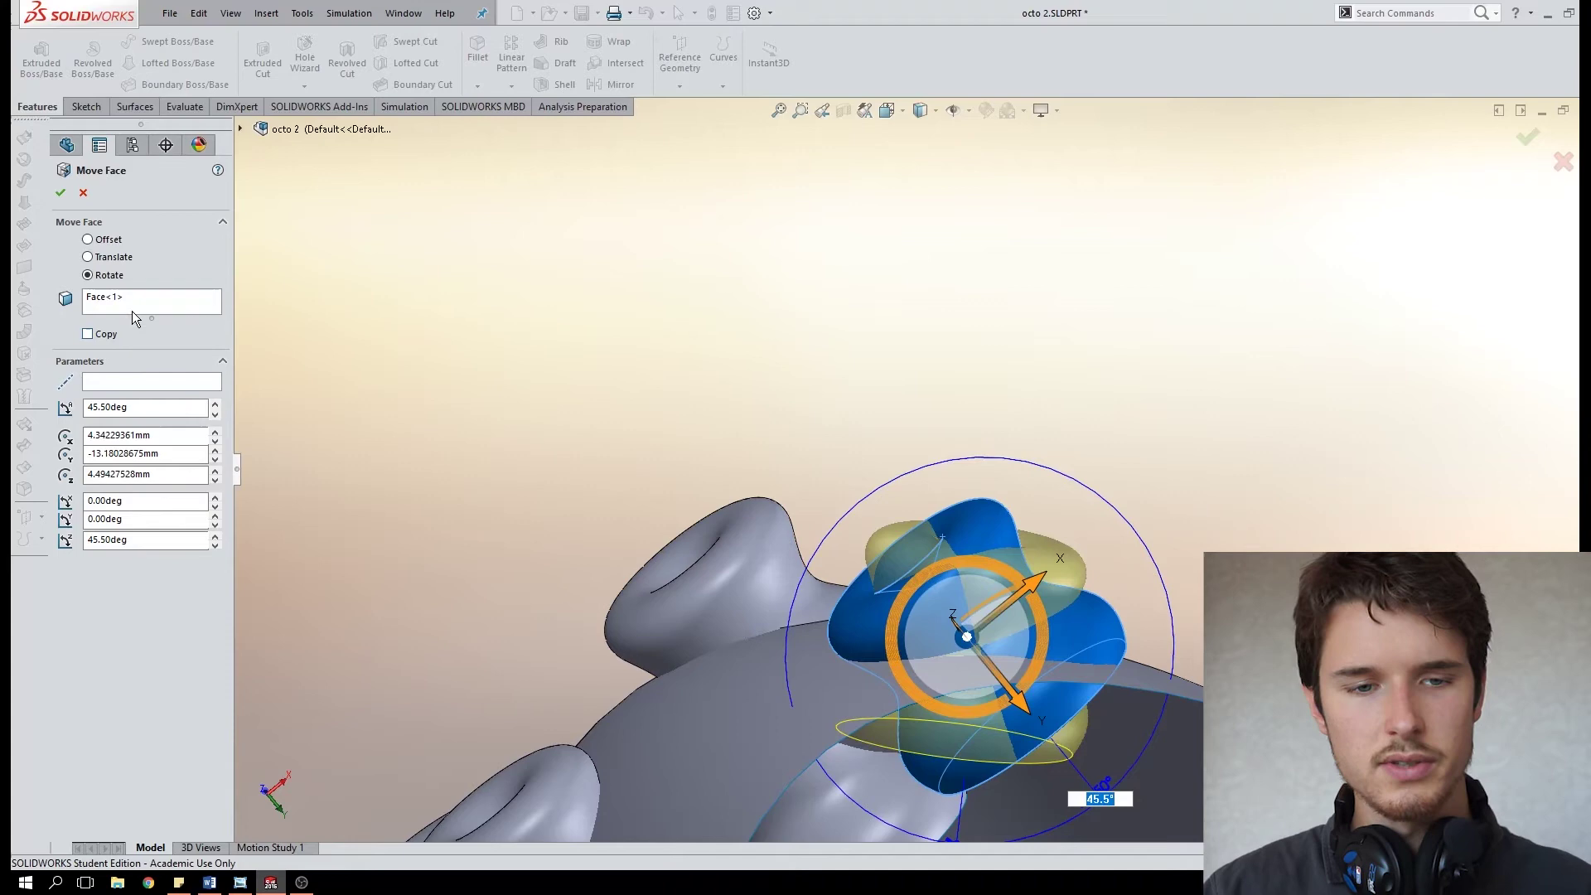
pyautogui.click(61, 196)
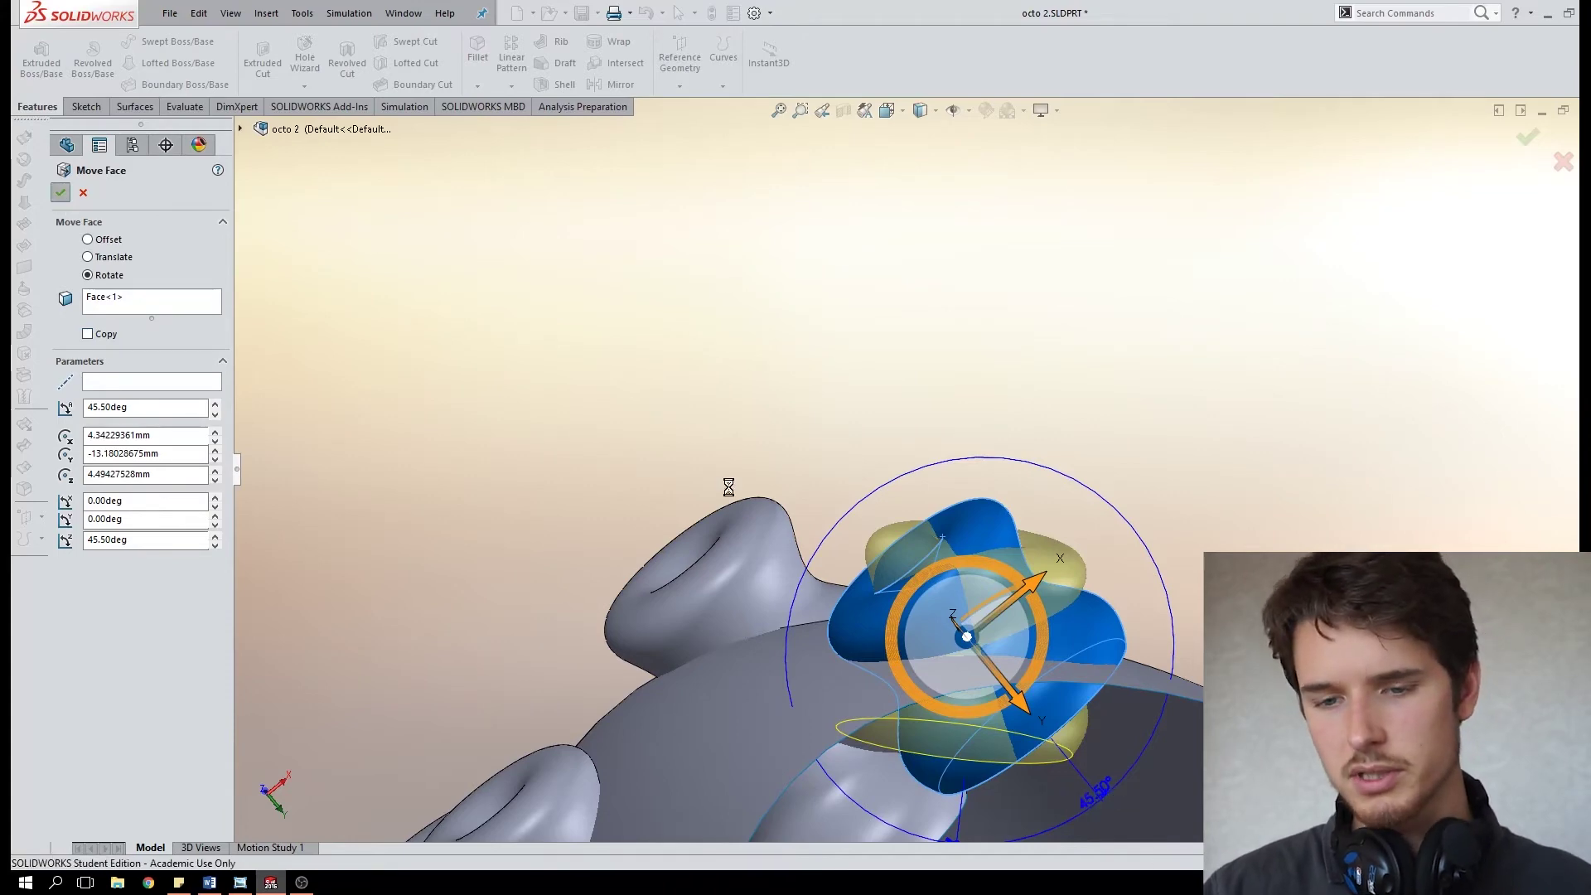
pyautogui.moveTo(921, 464); pyautogui.dragTo(958, 508, button='middle')
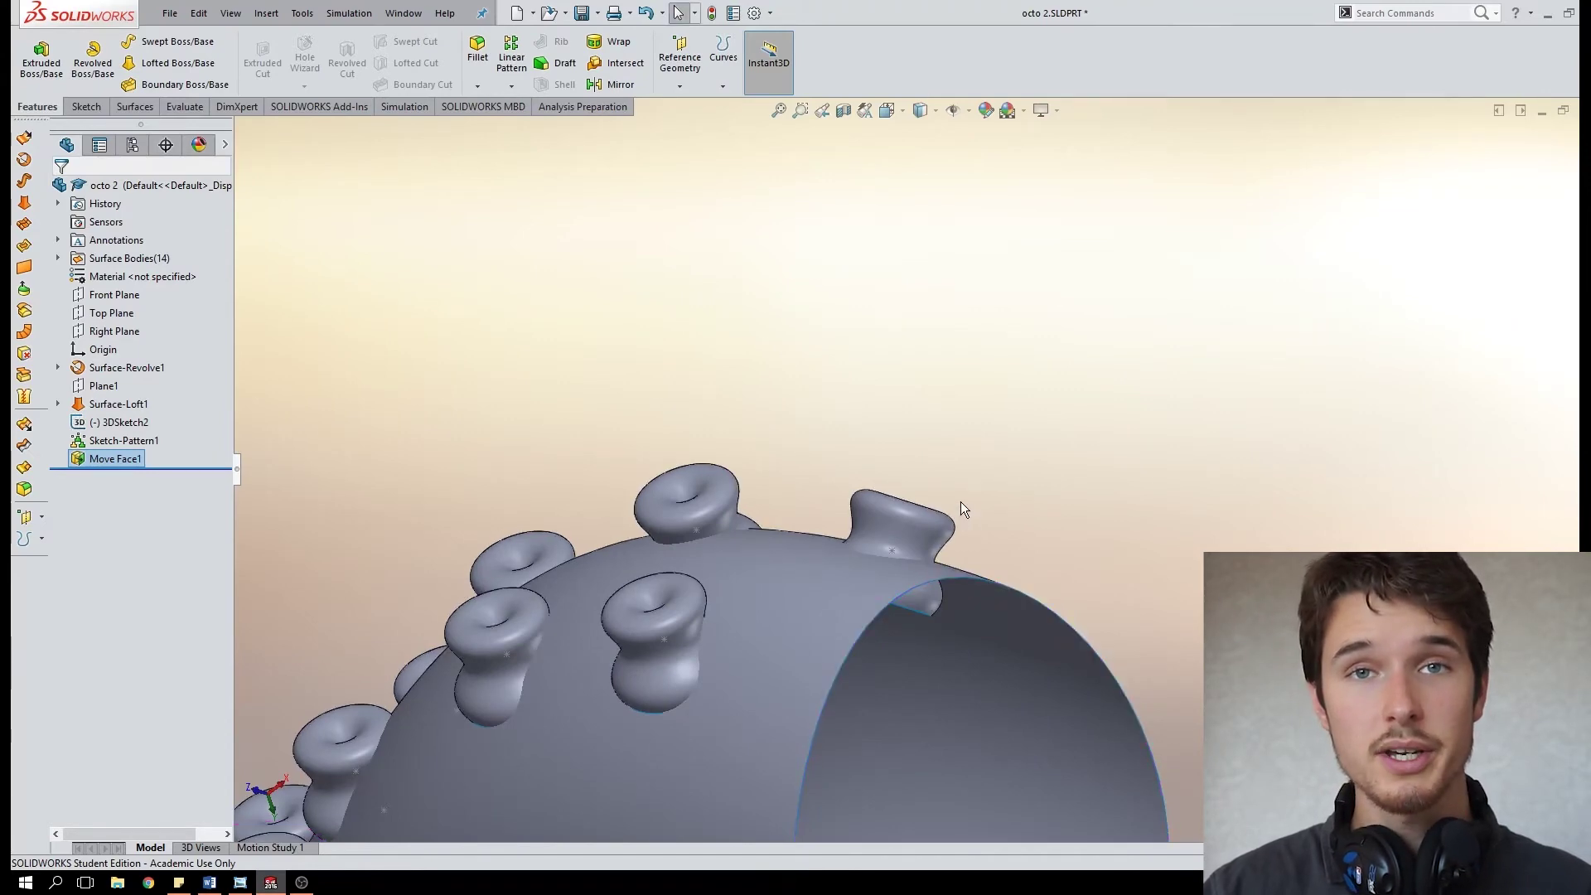
pyautogui.scroll(3, 911, 514)
pyautogui.rightClick(904, 298)
pyautogui.click(922, 309)
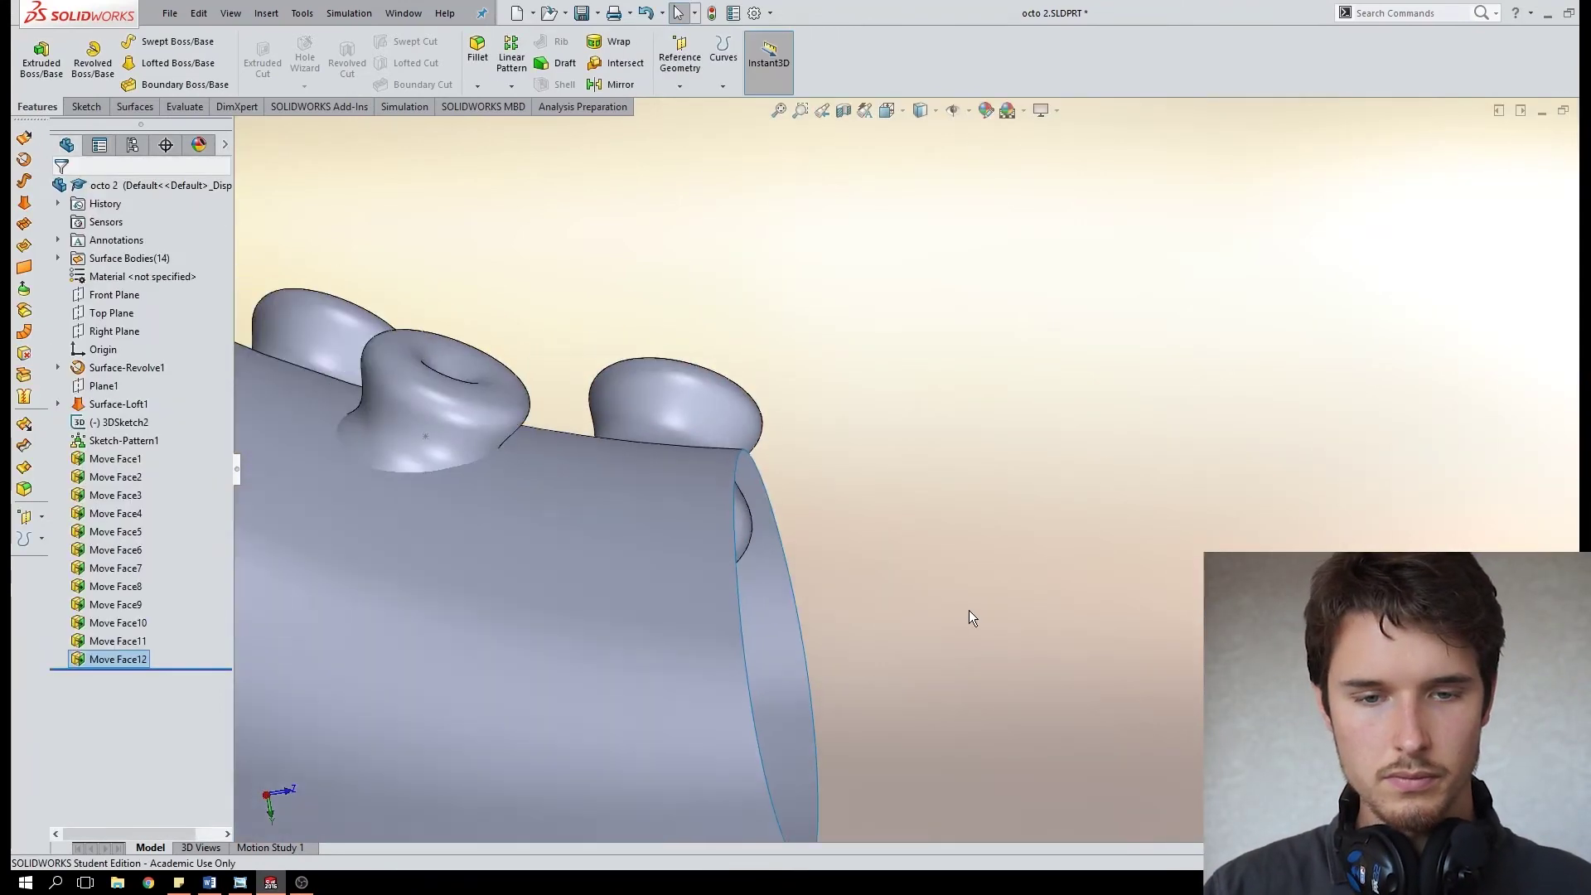
pyautogui.scroll(5, 968, 610)
pyautogui.moveTo(968, 610); pyautogui.dragTo(863, 465, button='middle')
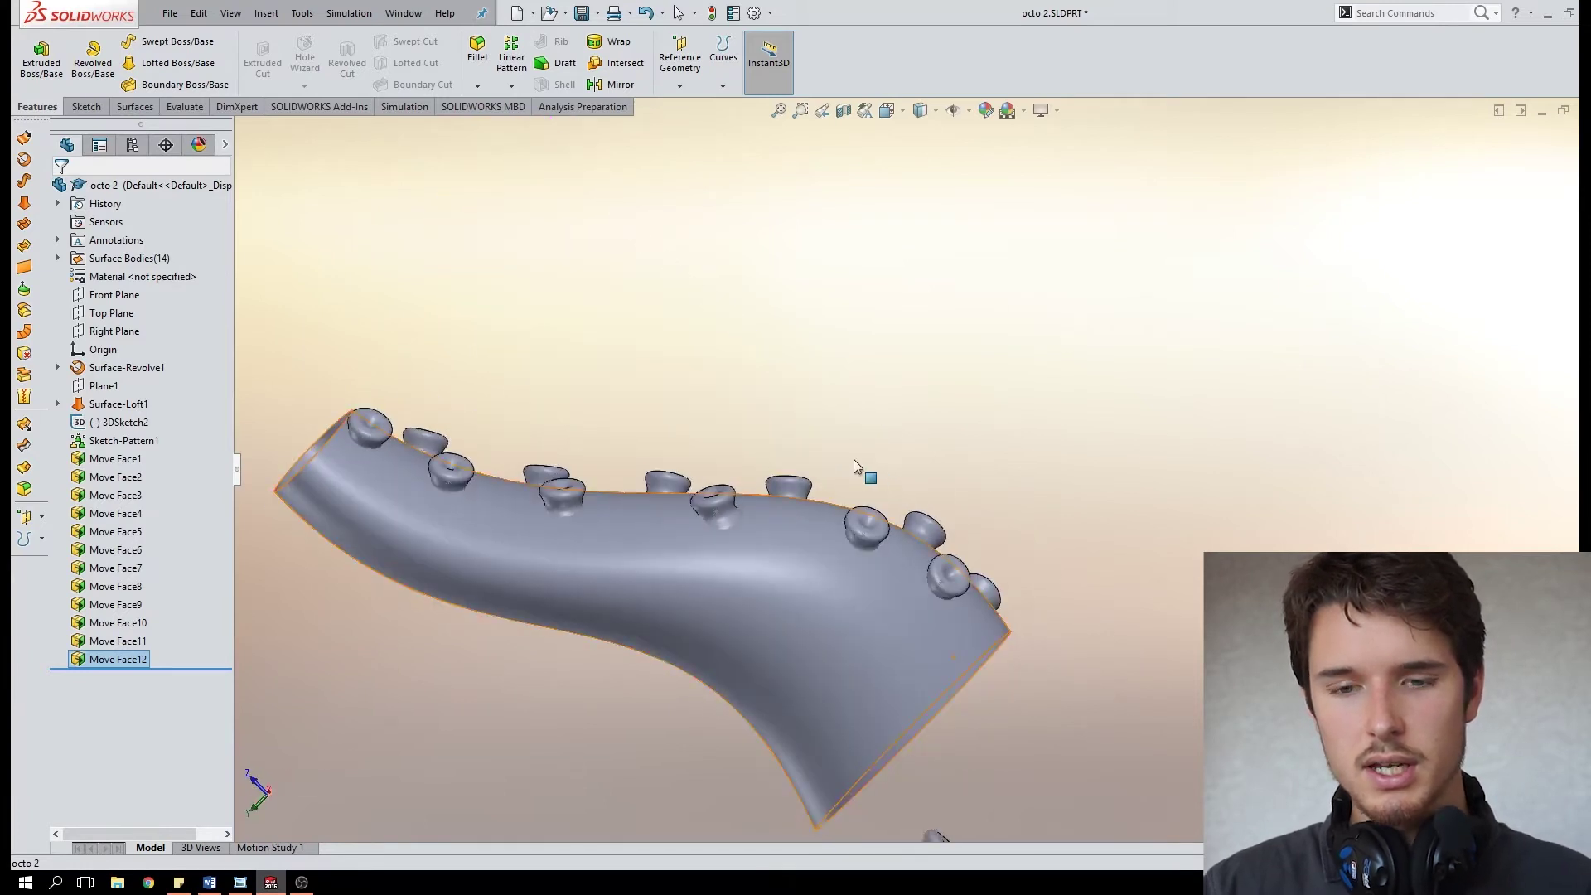
pyautogui.scroll(-8, 635, 485)
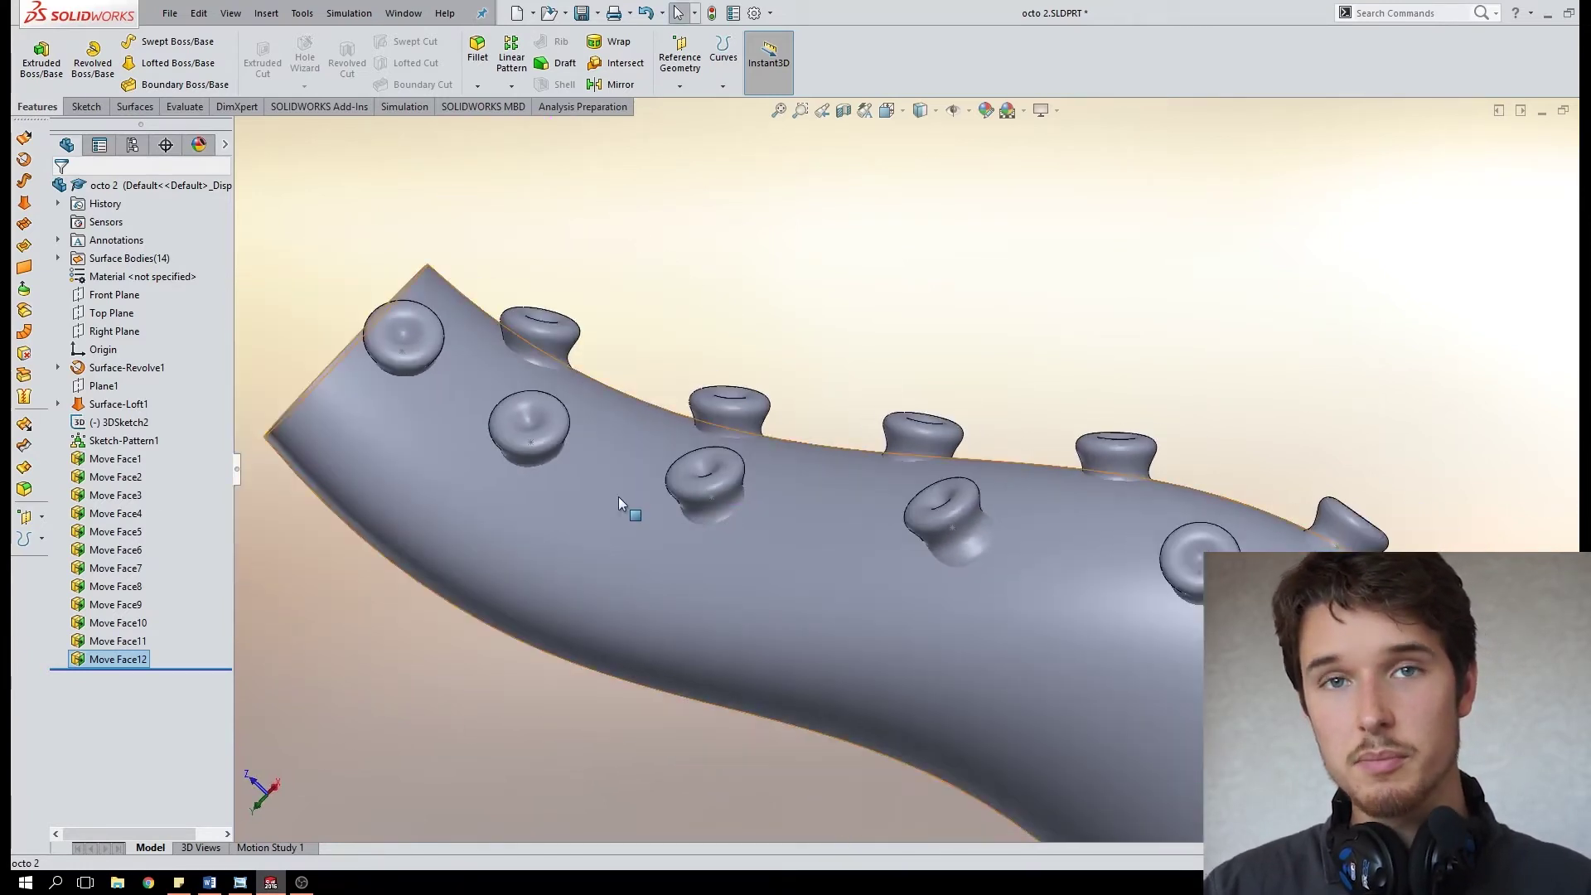
pyautogui.click(709, 474)
pyautogui.click(1403, 14)
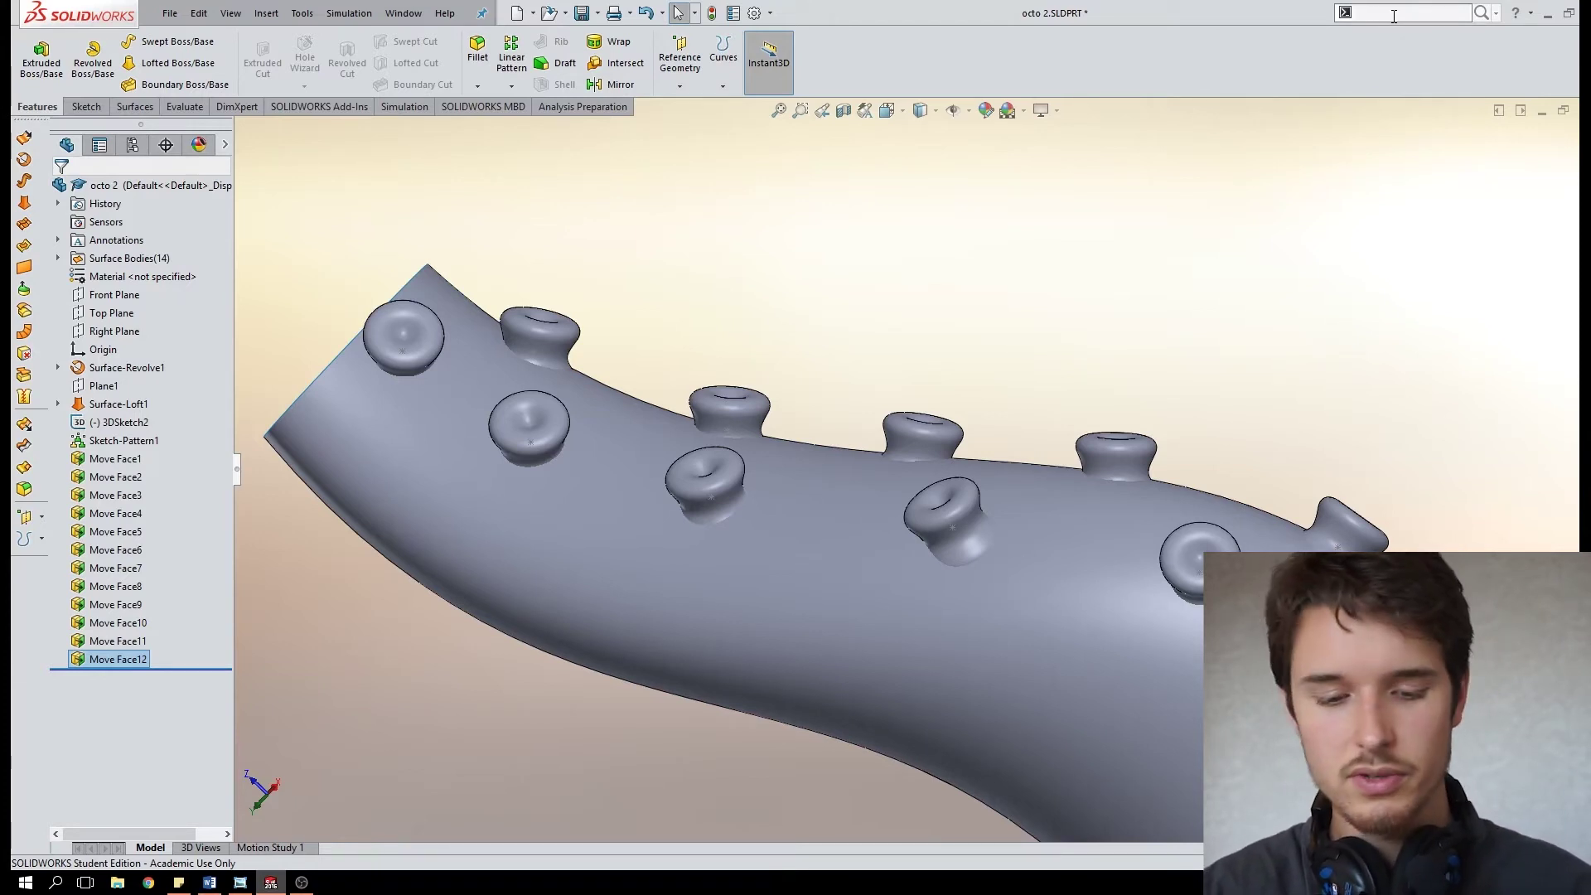
# Scale the upper-edge sucker body (Move Face9) uniformly by 0.8 about its centroid.
pyautogui.write('cale')
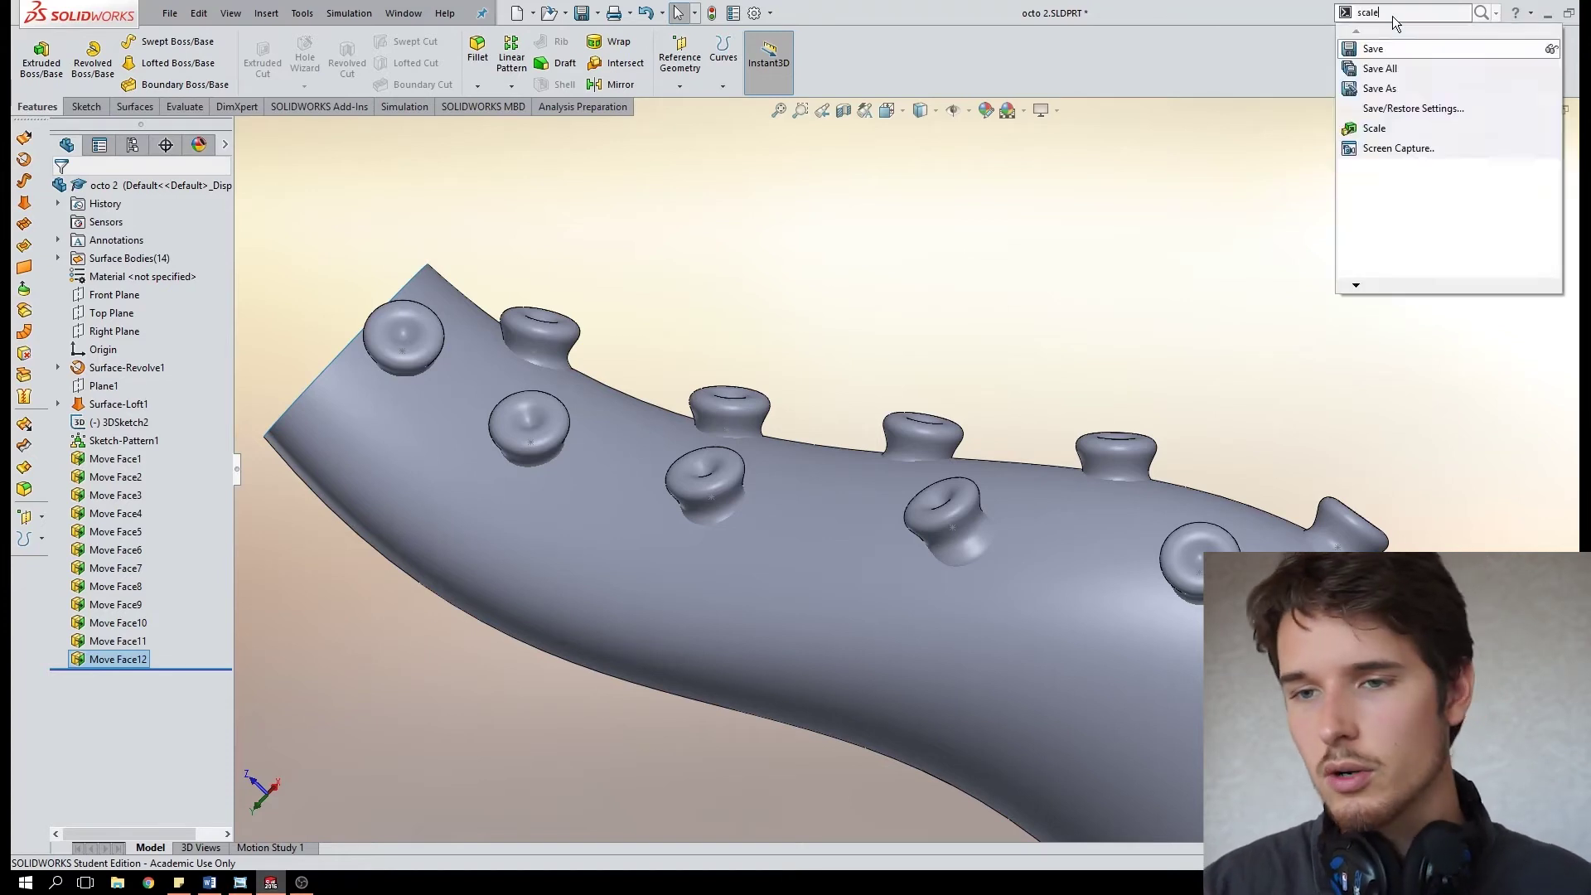
pyautogui.click(1379, 40)
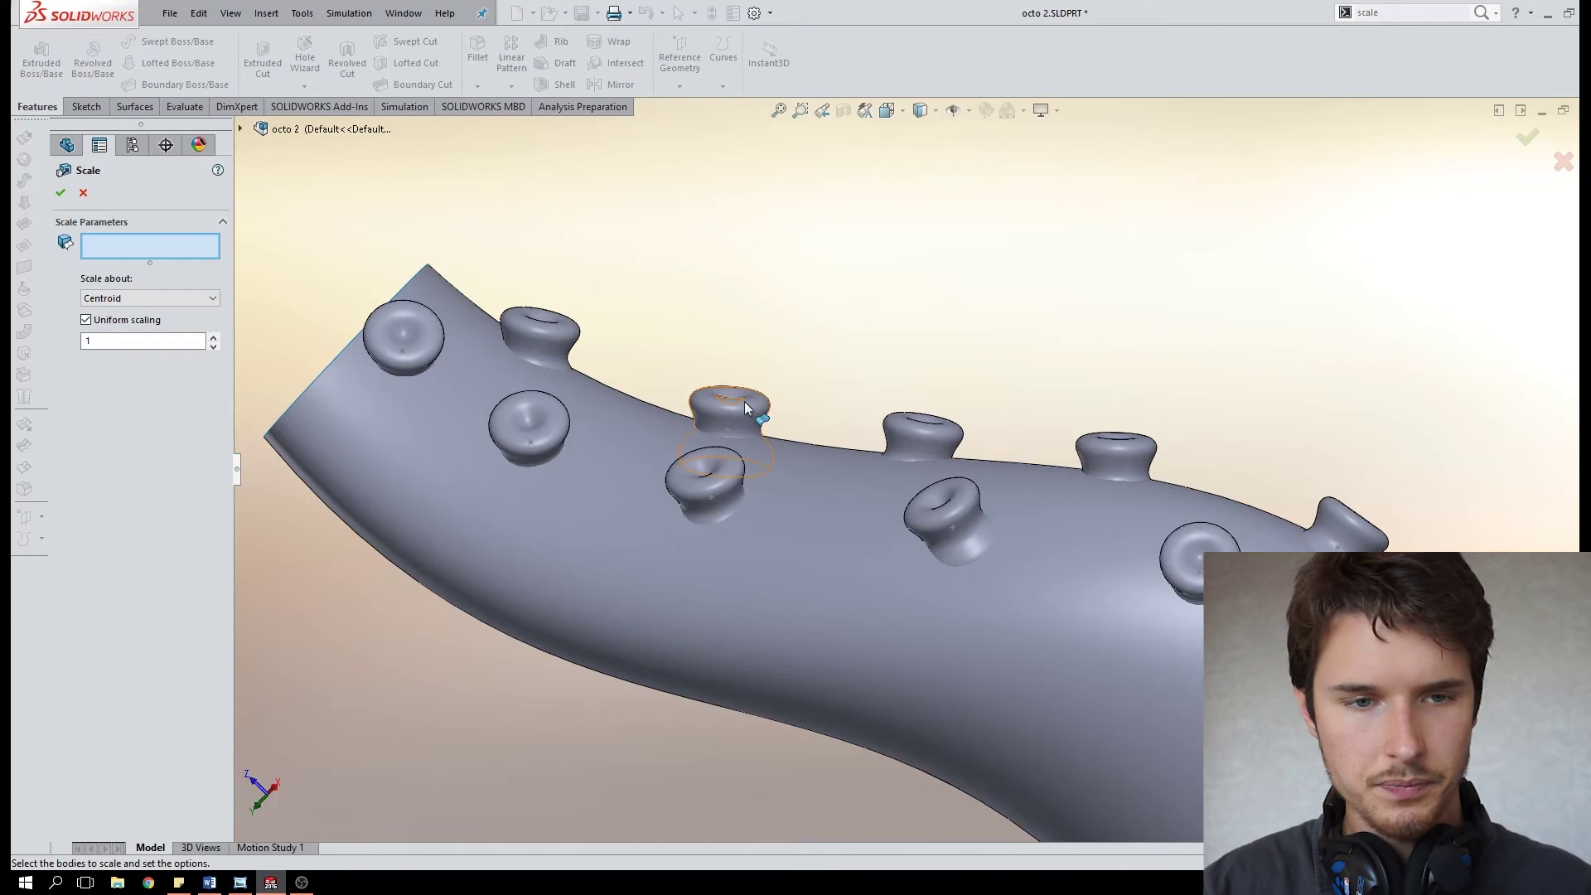
pyautogui.click(745, 406)
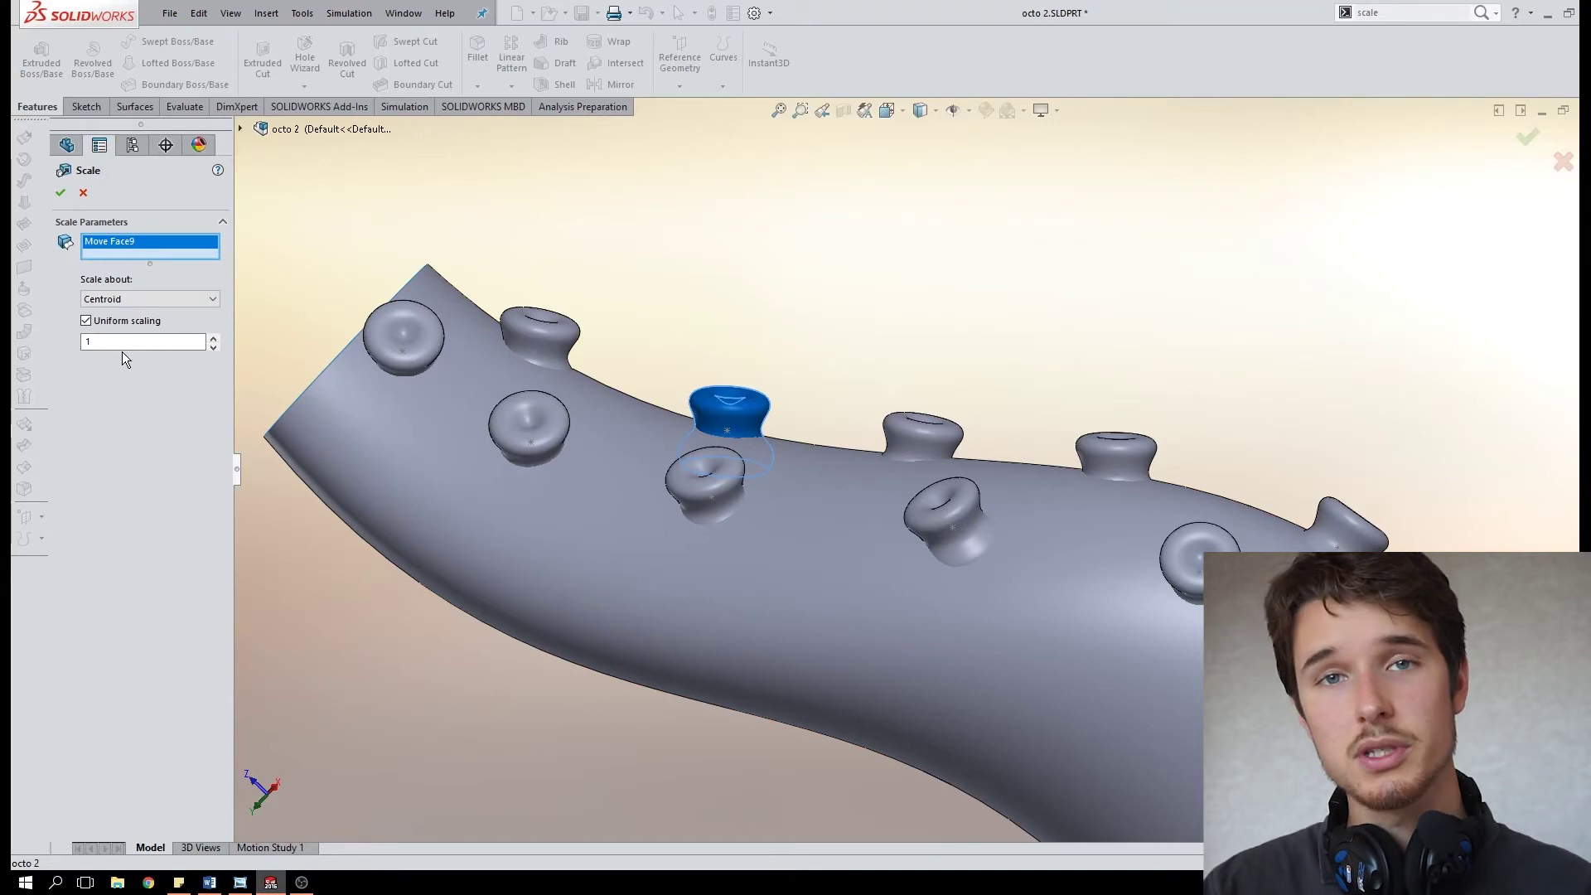
pyautogui.doubleClick(84, 344)
pyautogui.write('.1')
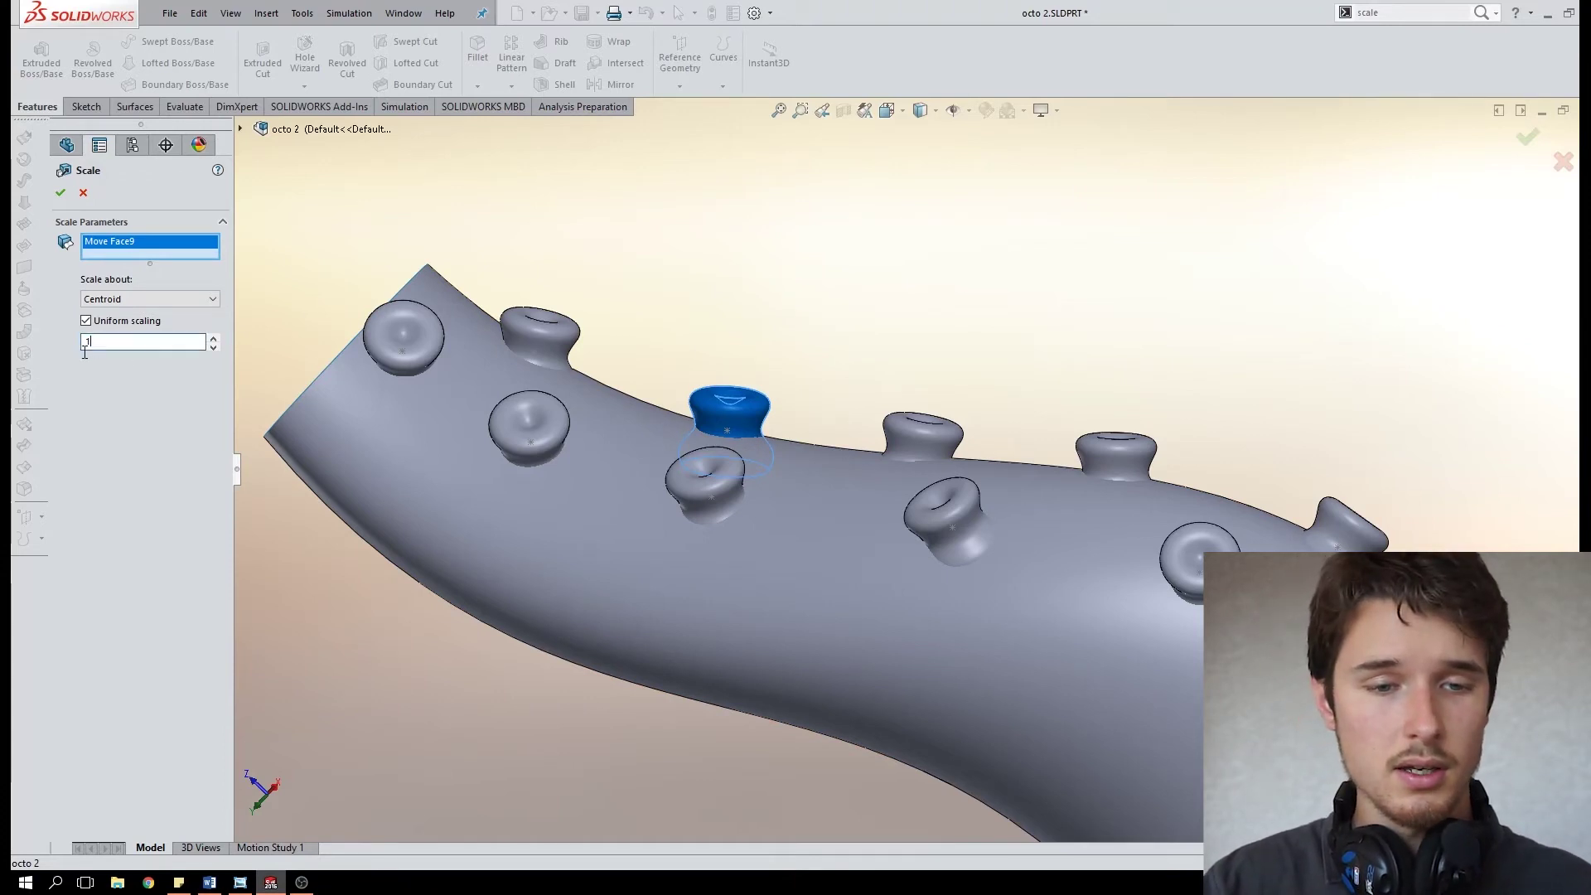
pyautogui.write('.8')
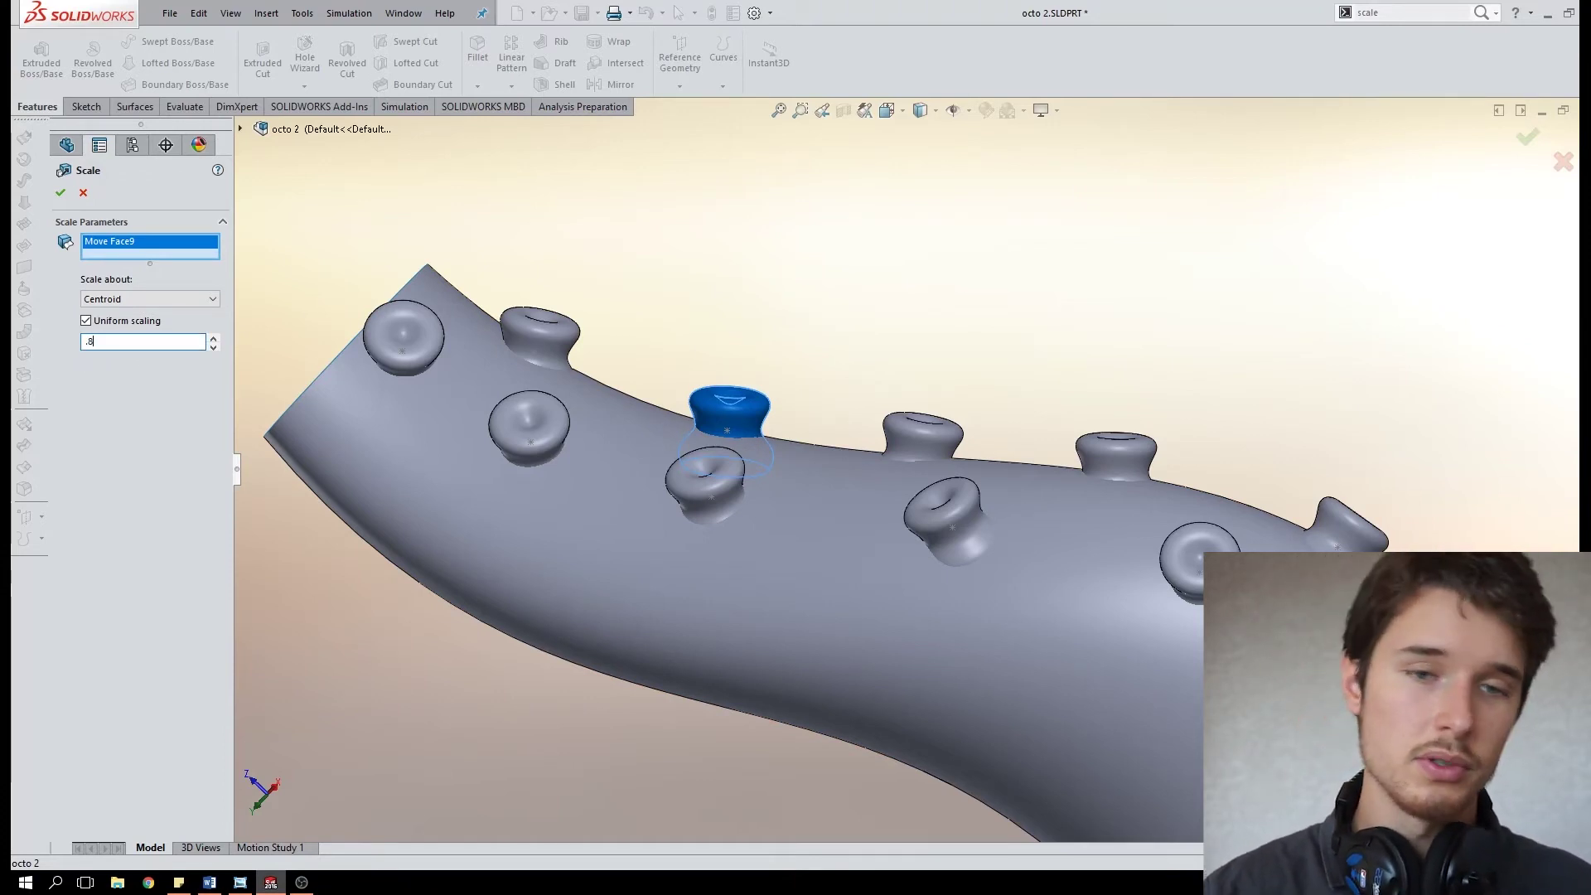
pyautogui.click(62, 195)
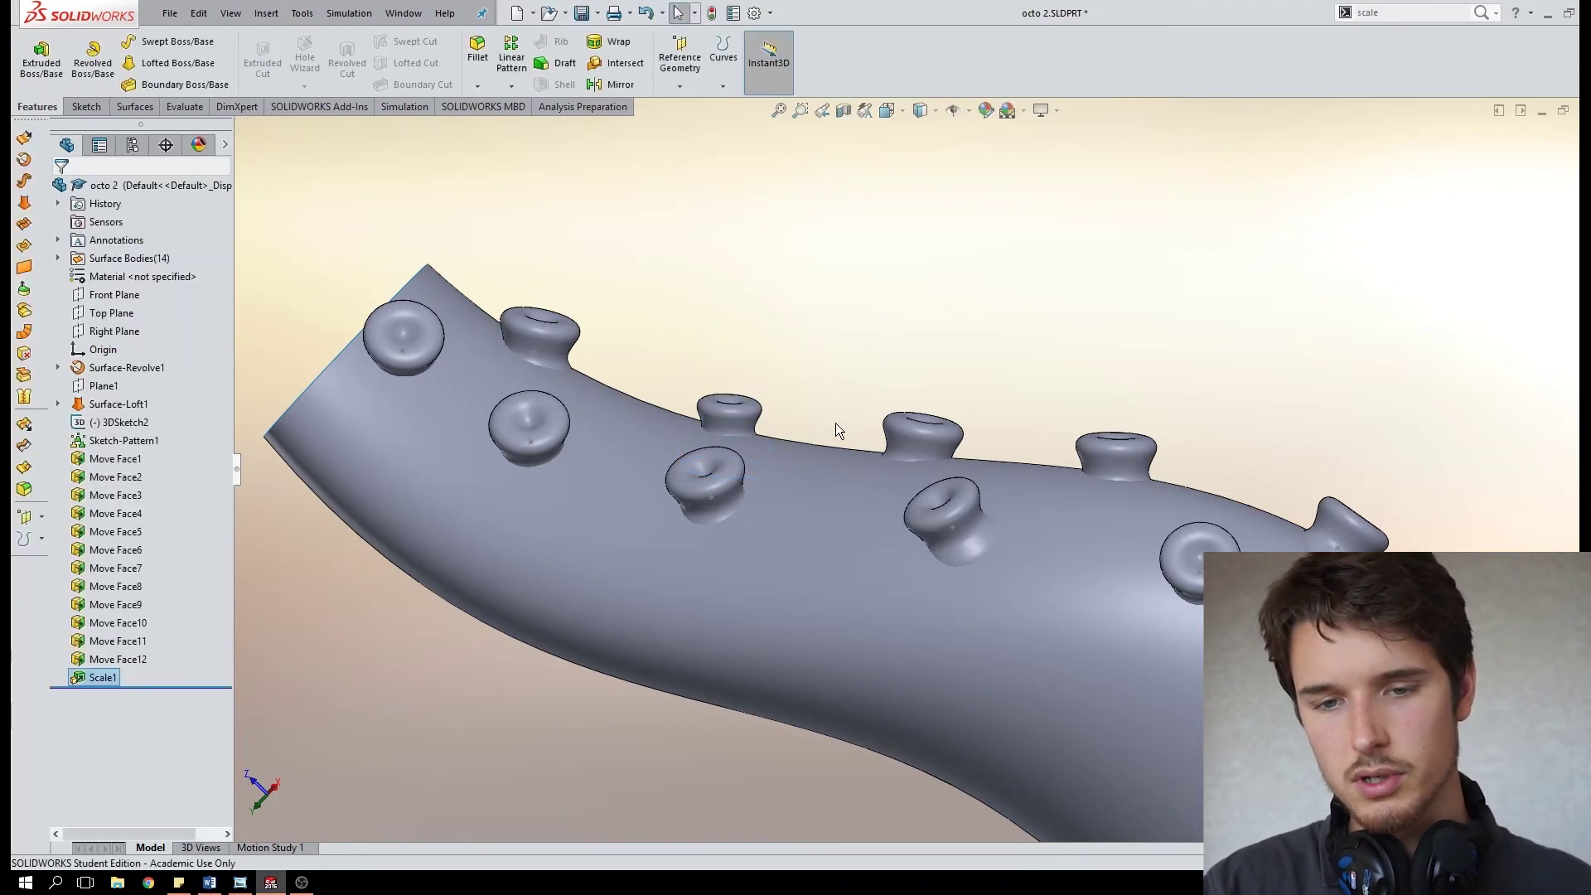
pyautogui.moveTo(723, 419); pyautogui.dragTo(704, 469, button='middle')
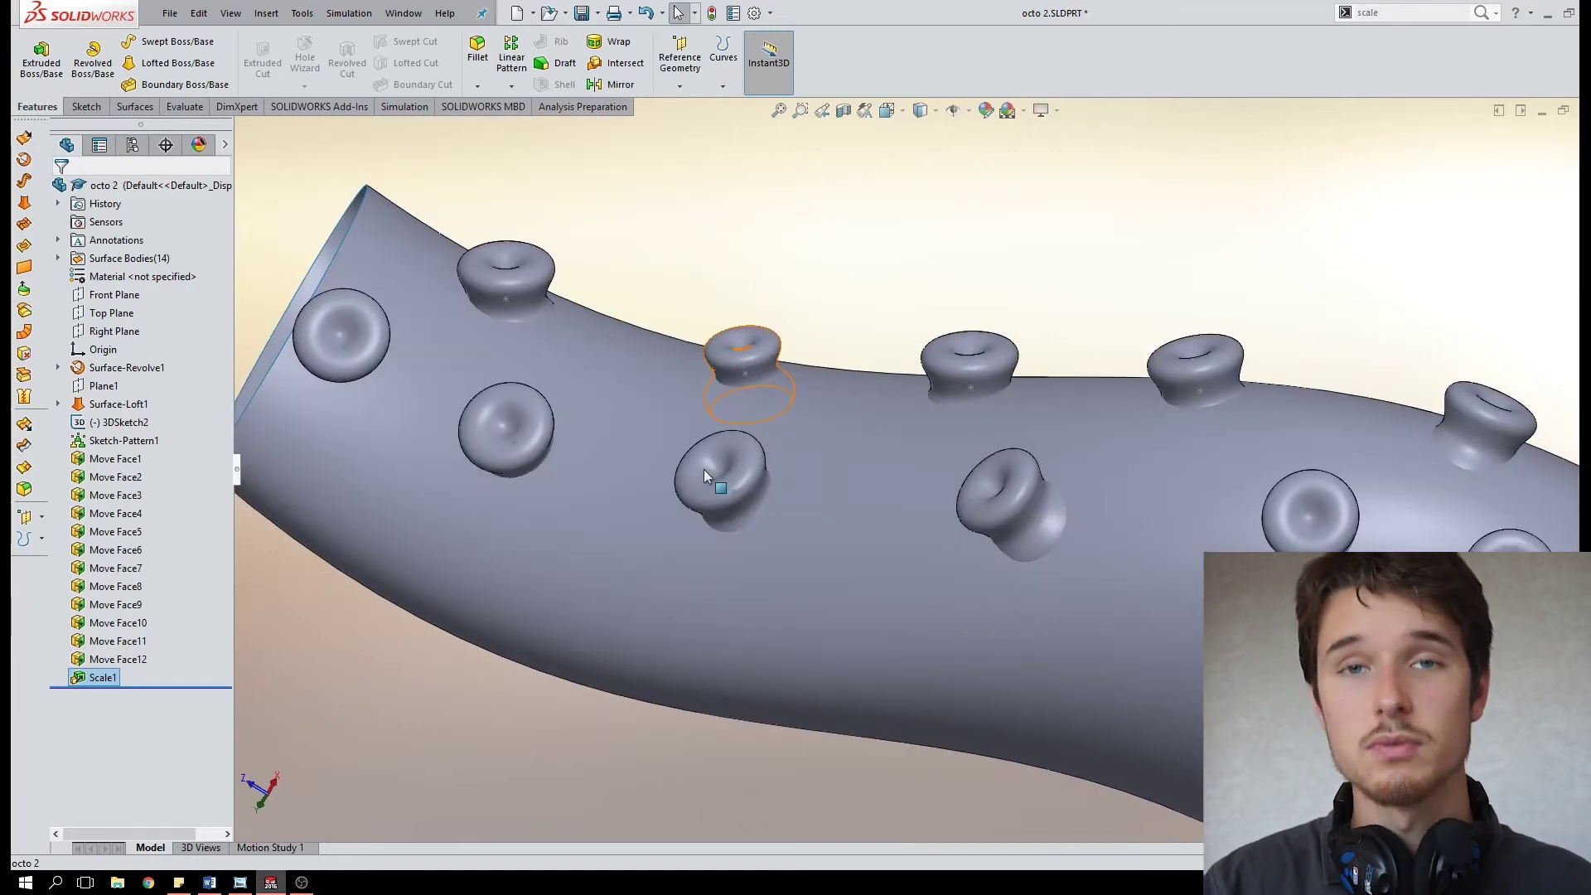
pyautogui.moveTo(703, 469); pyautogui.dragTo(1042, 281, button='middle')
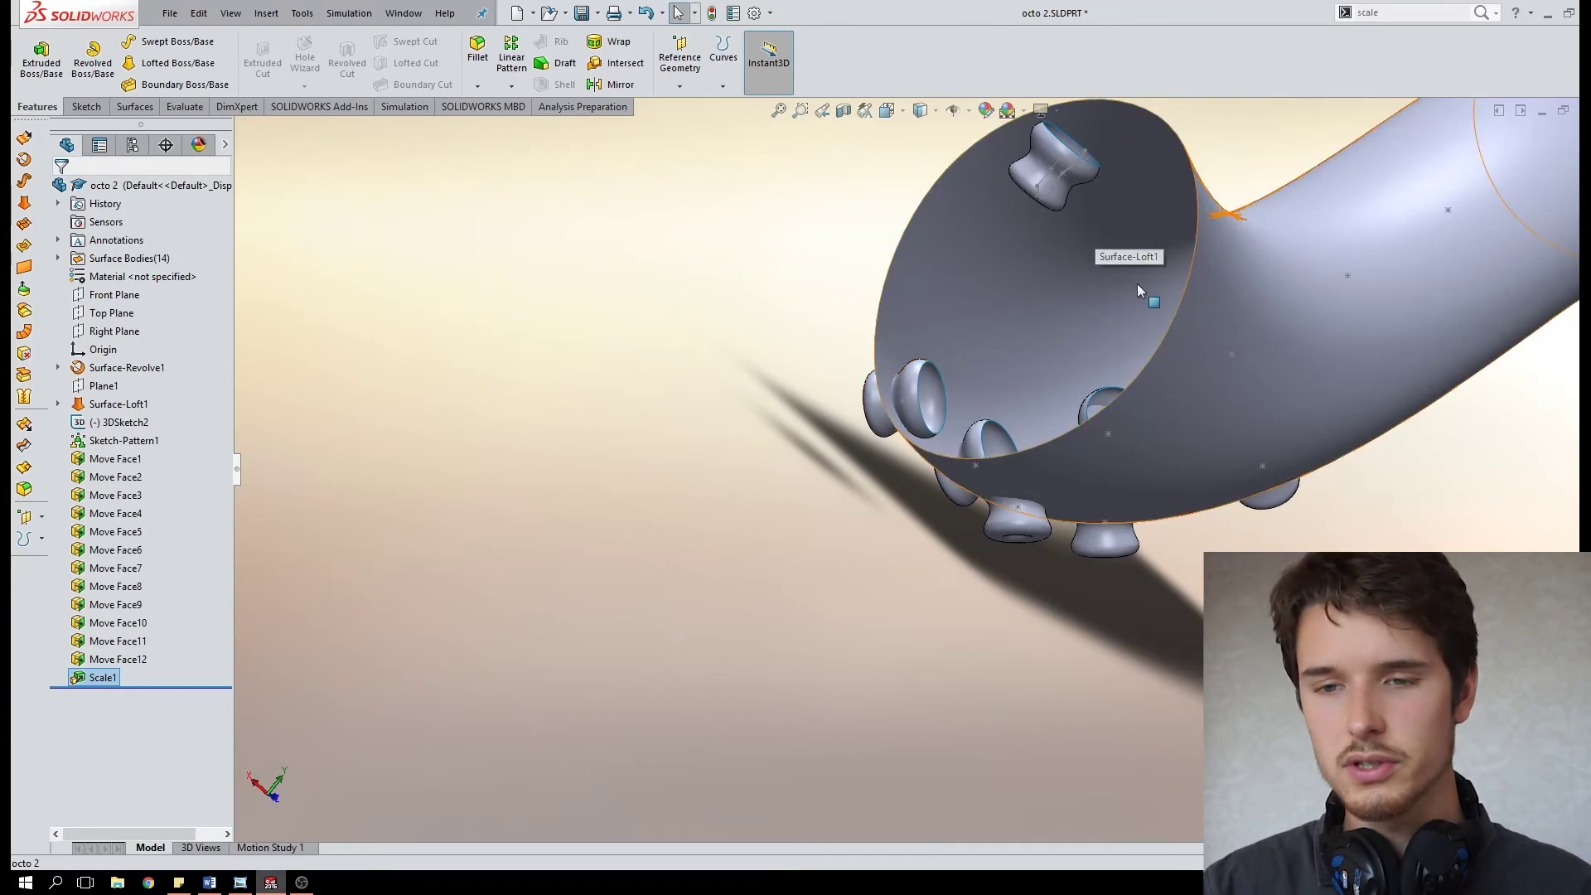
pyautogui.scroll(-2, 1177, 365)
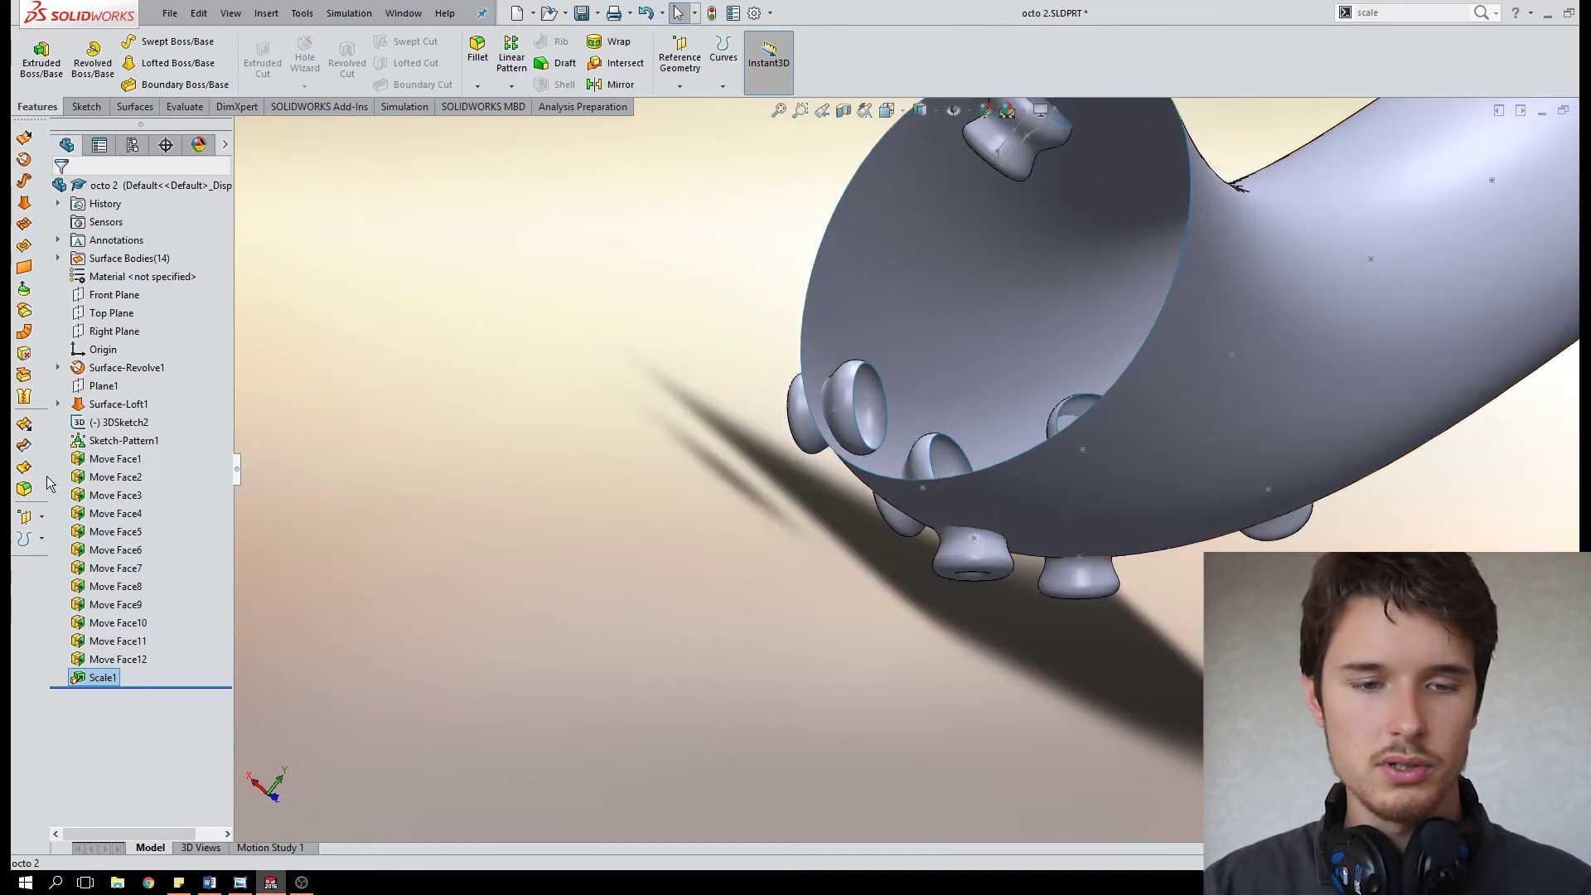
pyautogui.moveTo(912, 464); pyautogui.dragTo(938, 511, button='middle')
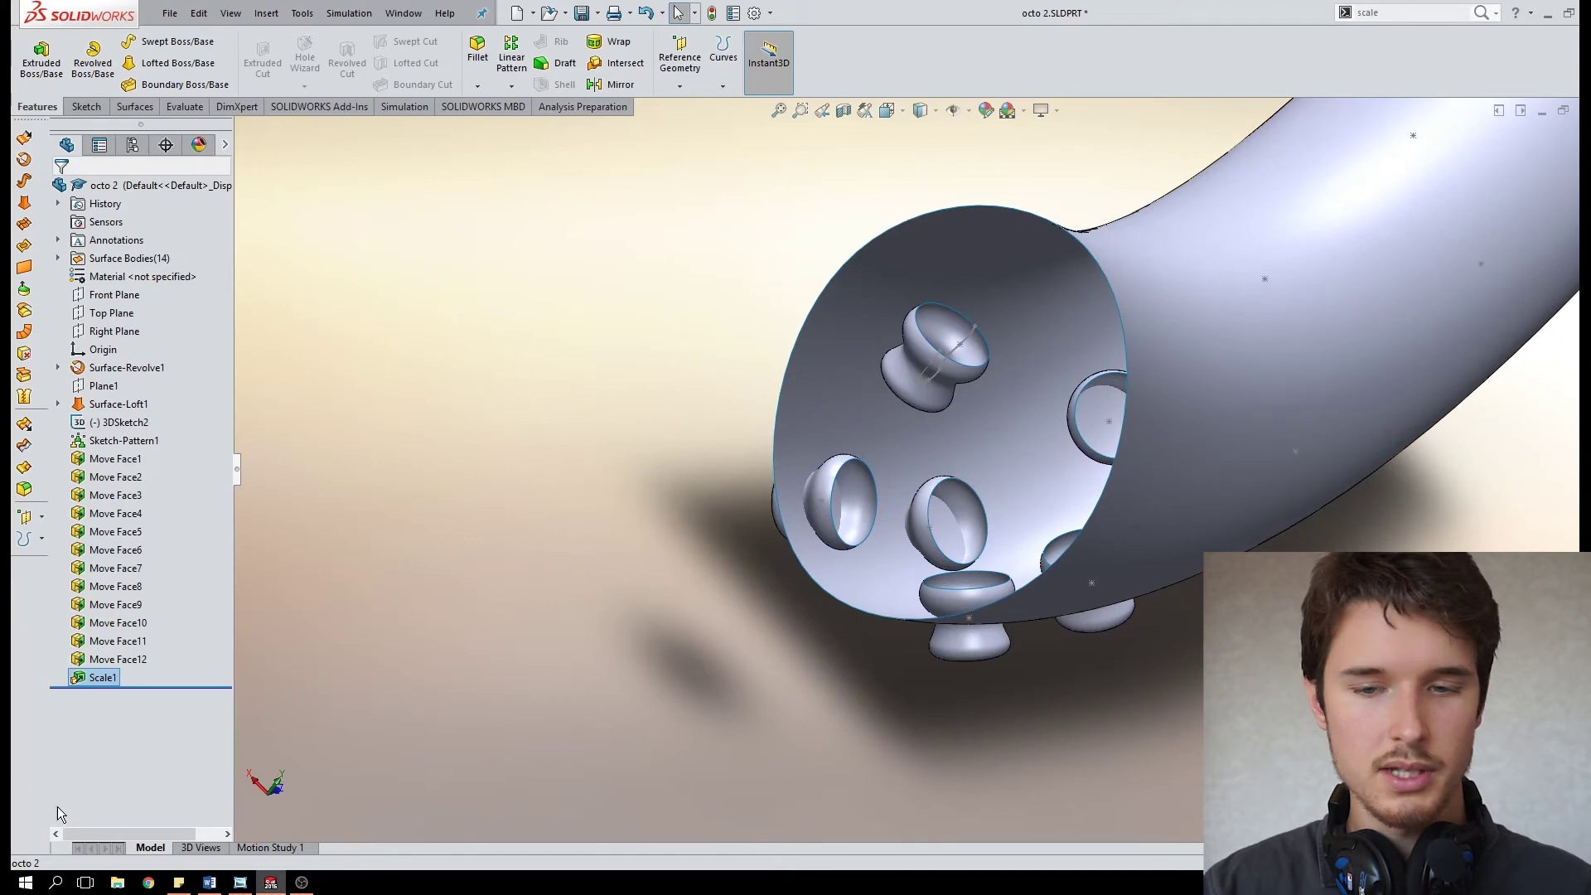
# Start a mutual Trim Surface and clear Scale1 from the trimming surfaces list.
pyautogui.click(24, 445)
pyautogui.moveTo(649, 454); pyautogui.dragTo(829, 331, button='middle')
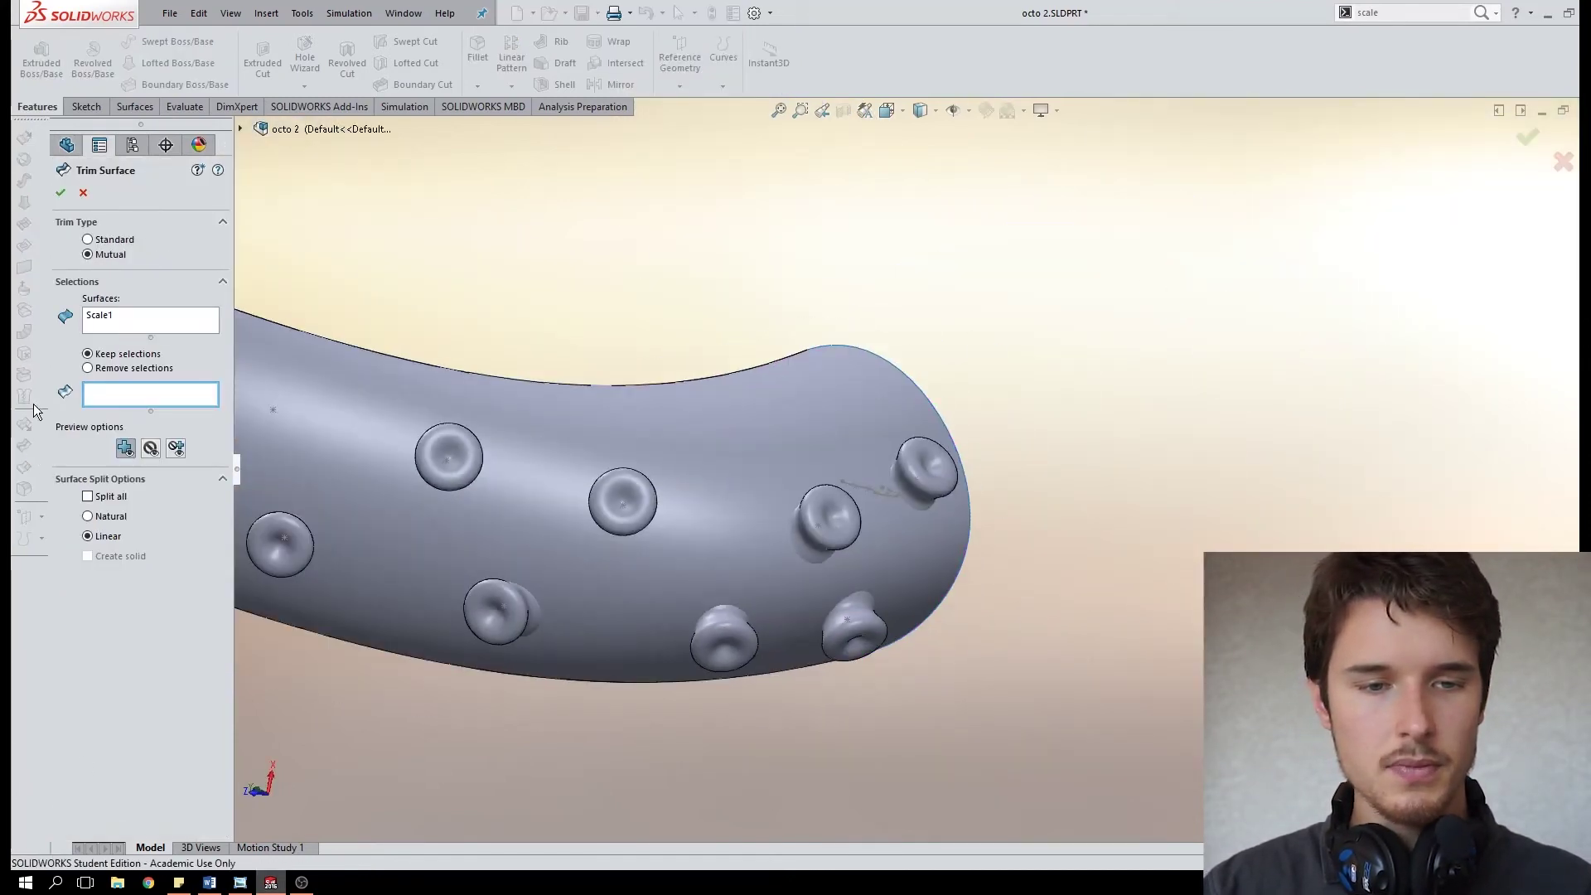
pyautogui.click(113, 317)
pyautogui.press('Delete')
pyautogui.scroll(2, 659, 497)
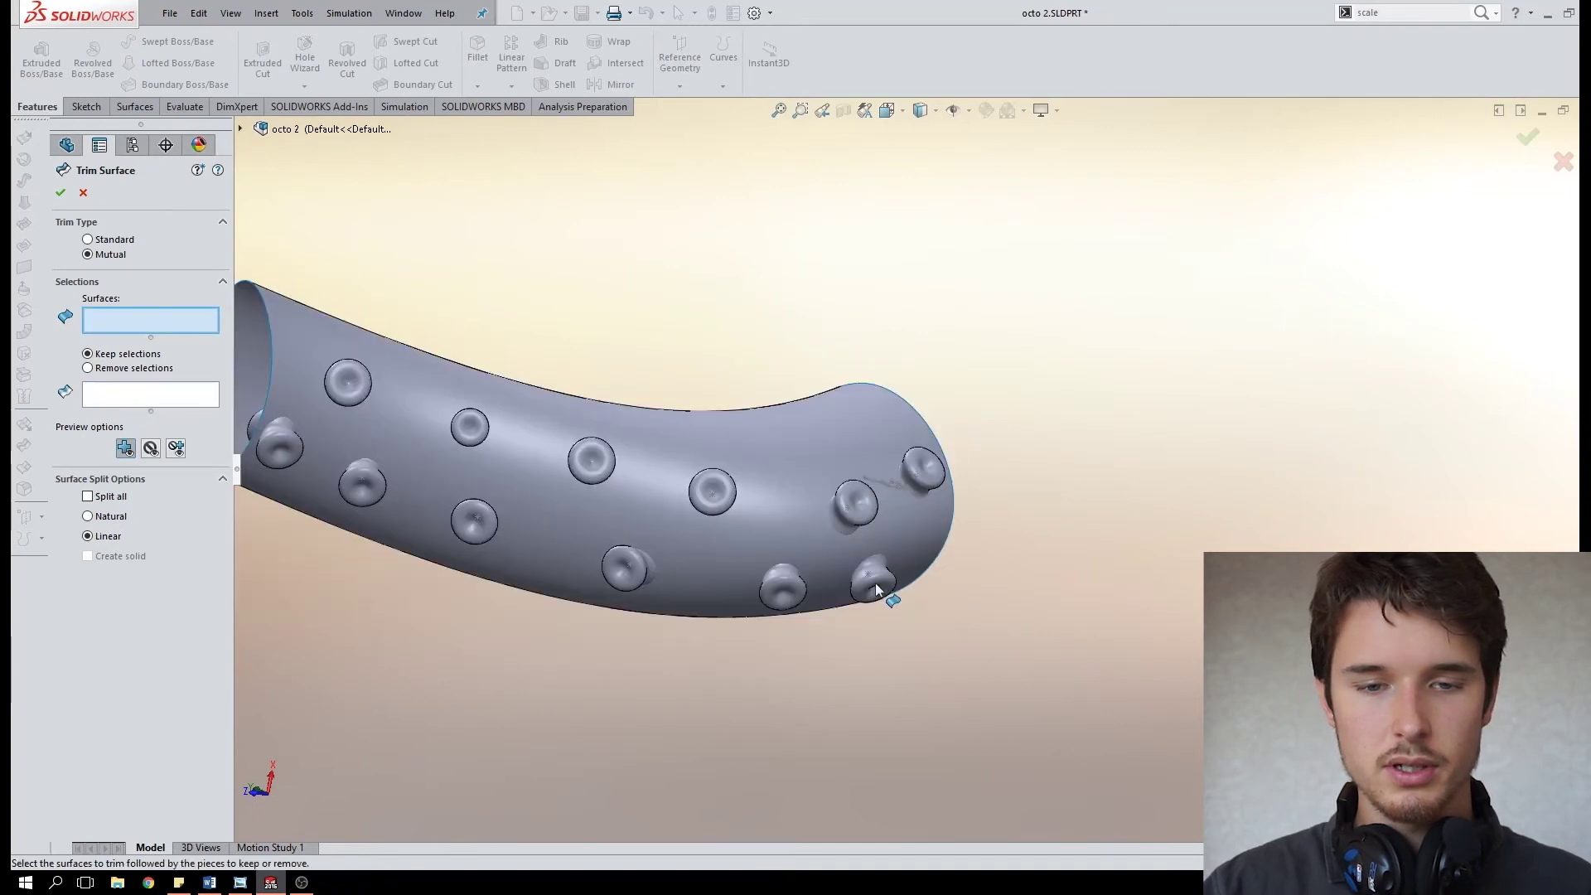
pyautogui.scroll(-2, 310, 458)
# Add the twelve suckers and the Surface-Loft1 arm tube as trimming surfaces.
pyautogui.click(268, 452)
pyautogui.click(346, 345)
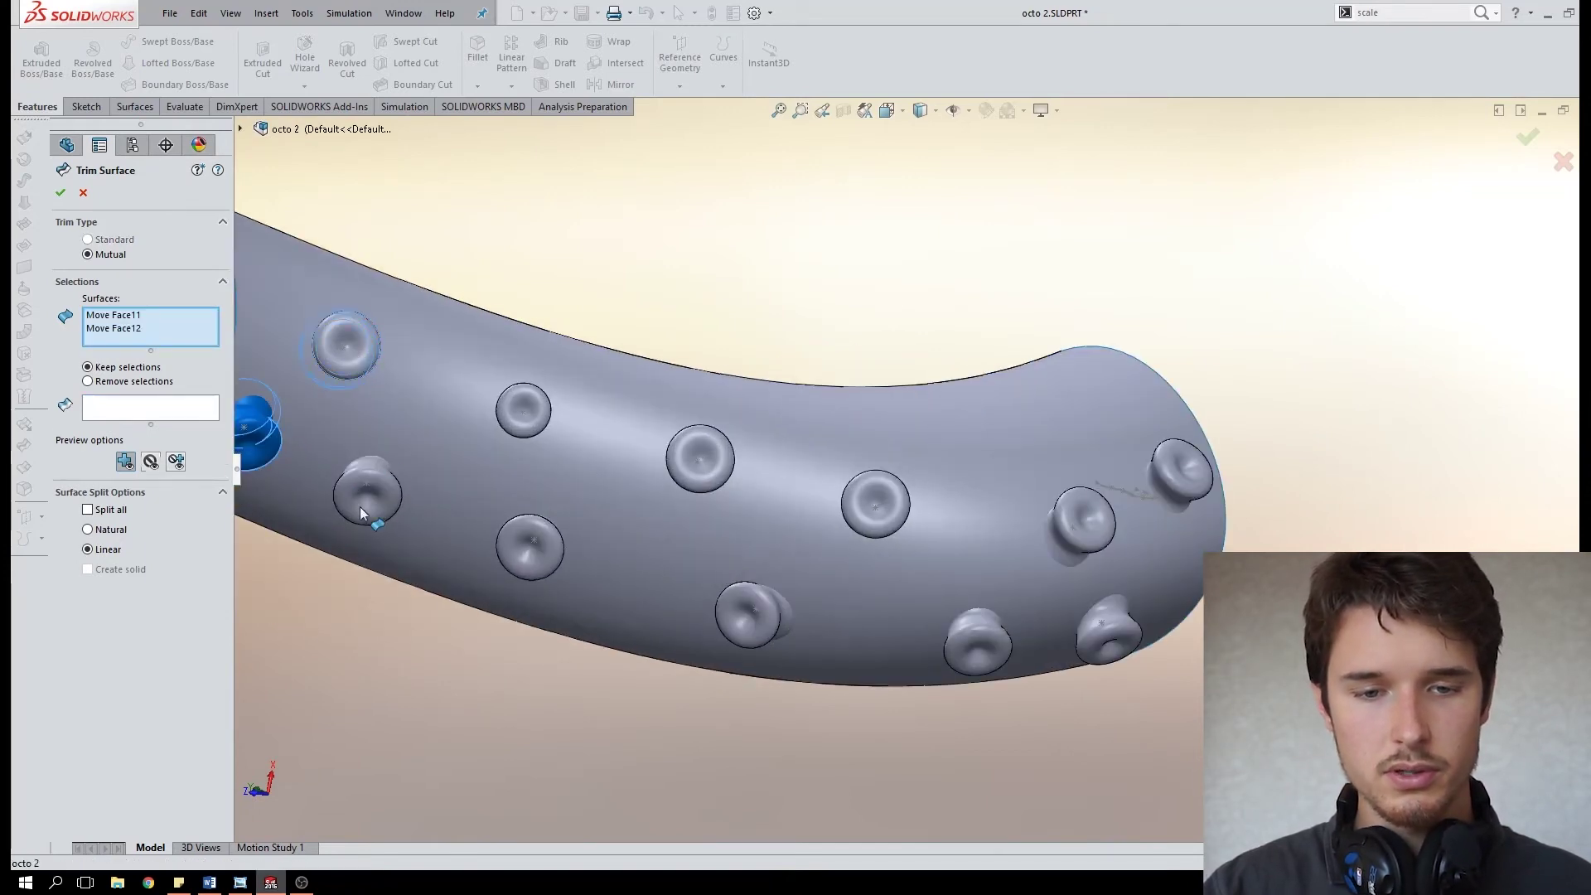
pyautogui.click(361, 505)
pyautogui.click(540, 524)
pyautogui.click(523, 410)
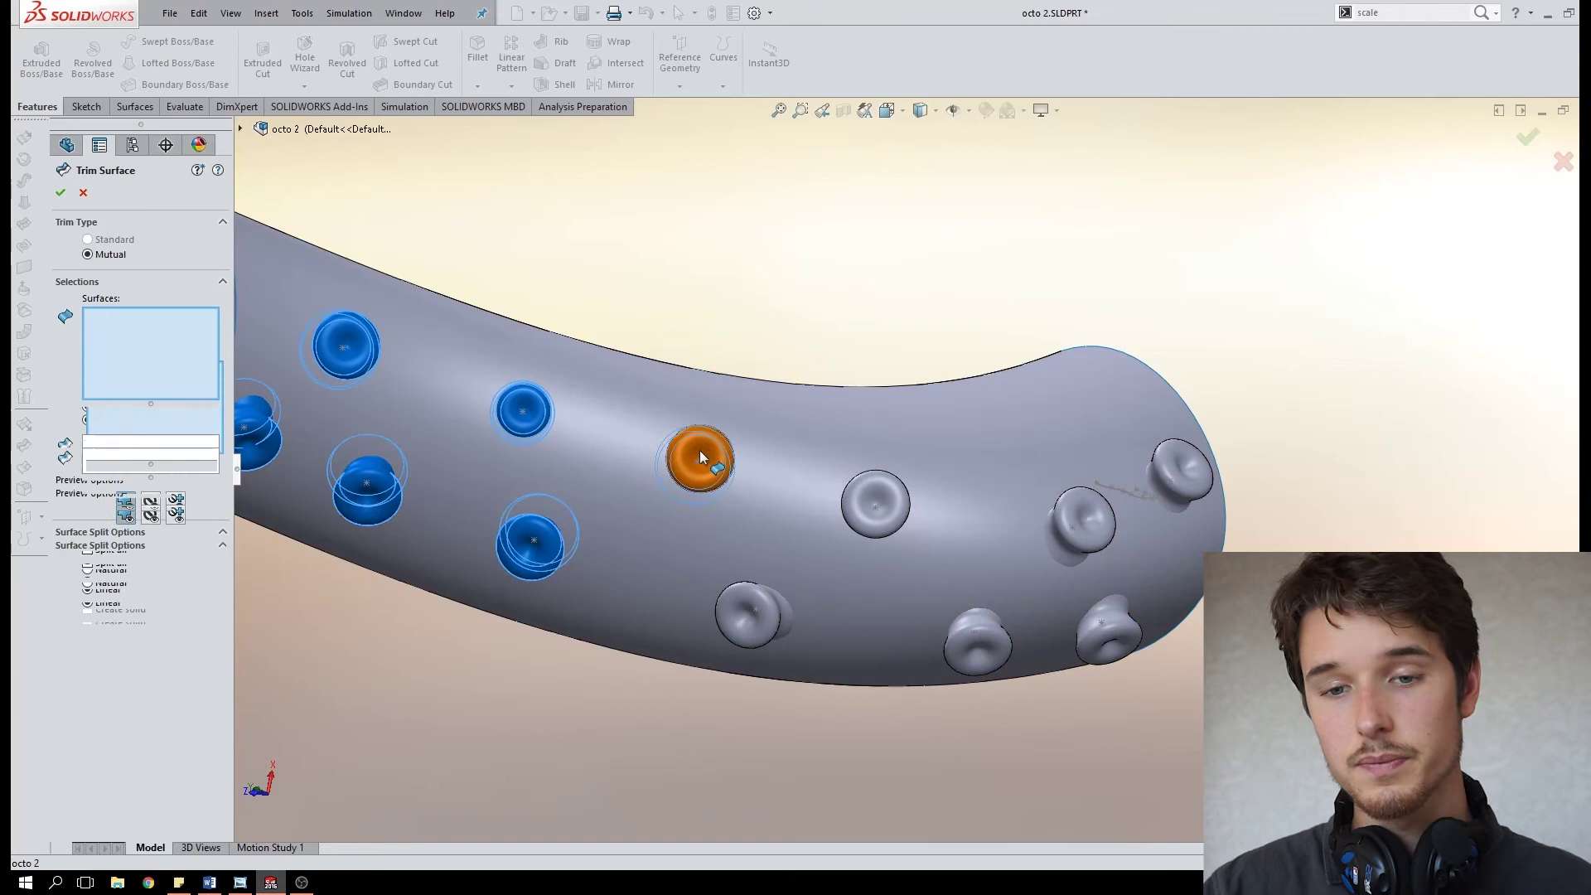
pyautogui.click(700, 458)
pyautogui.click(754, 612)
pyautogui.click(876, 502)
pyautogui.click(978, 640)
pyautogui.click(1108, 626)
pyautogui.click(1115, 507)
pyautogui.click(1181, 472)
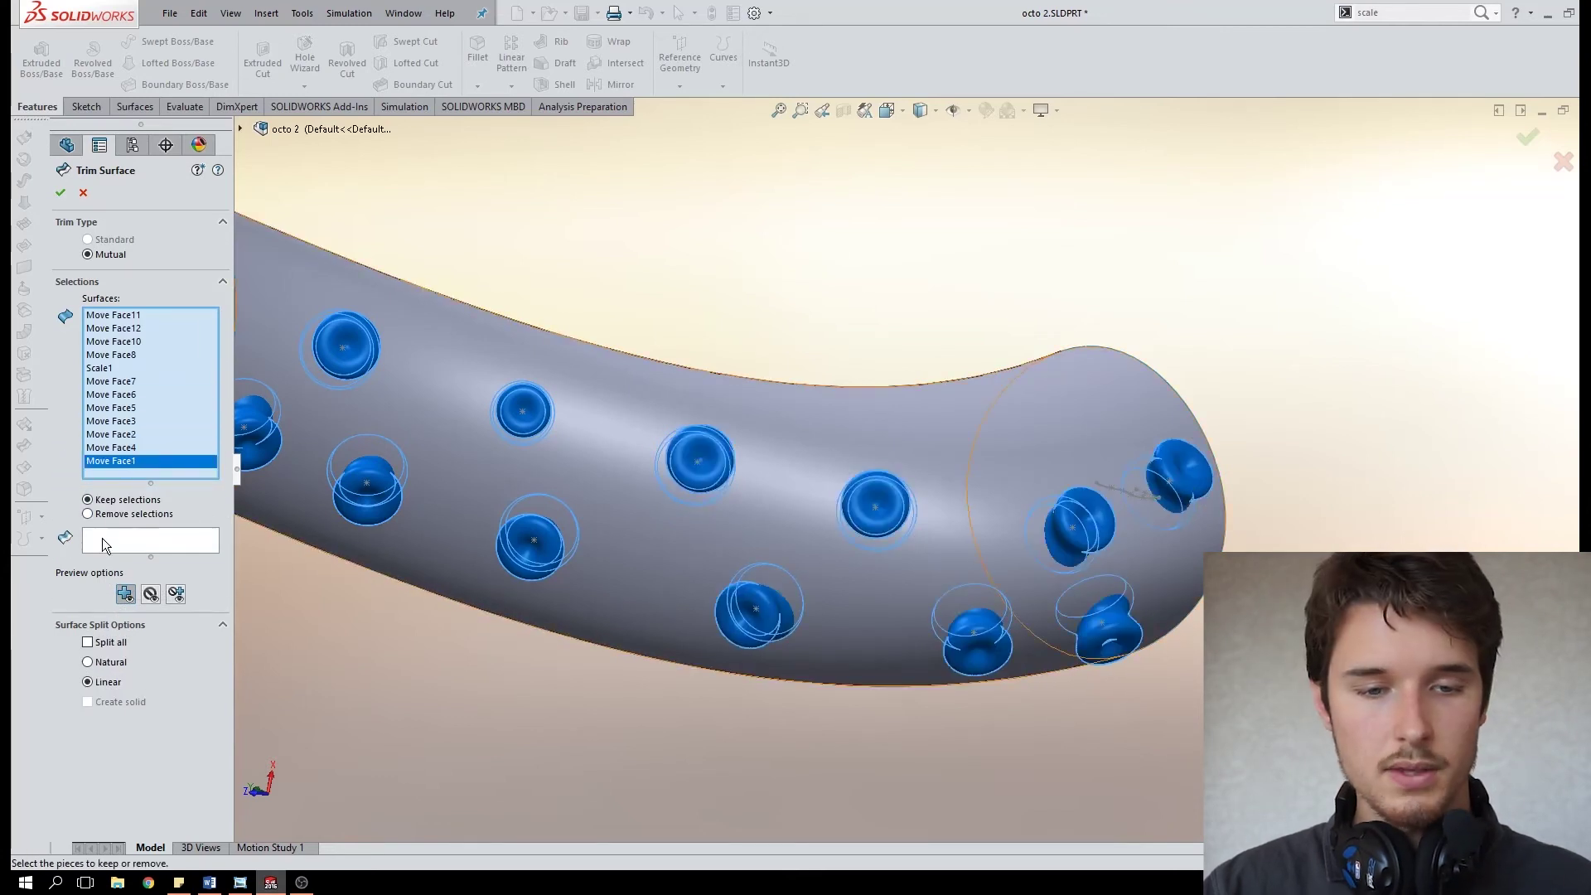
pyautogui.click(759, 500)
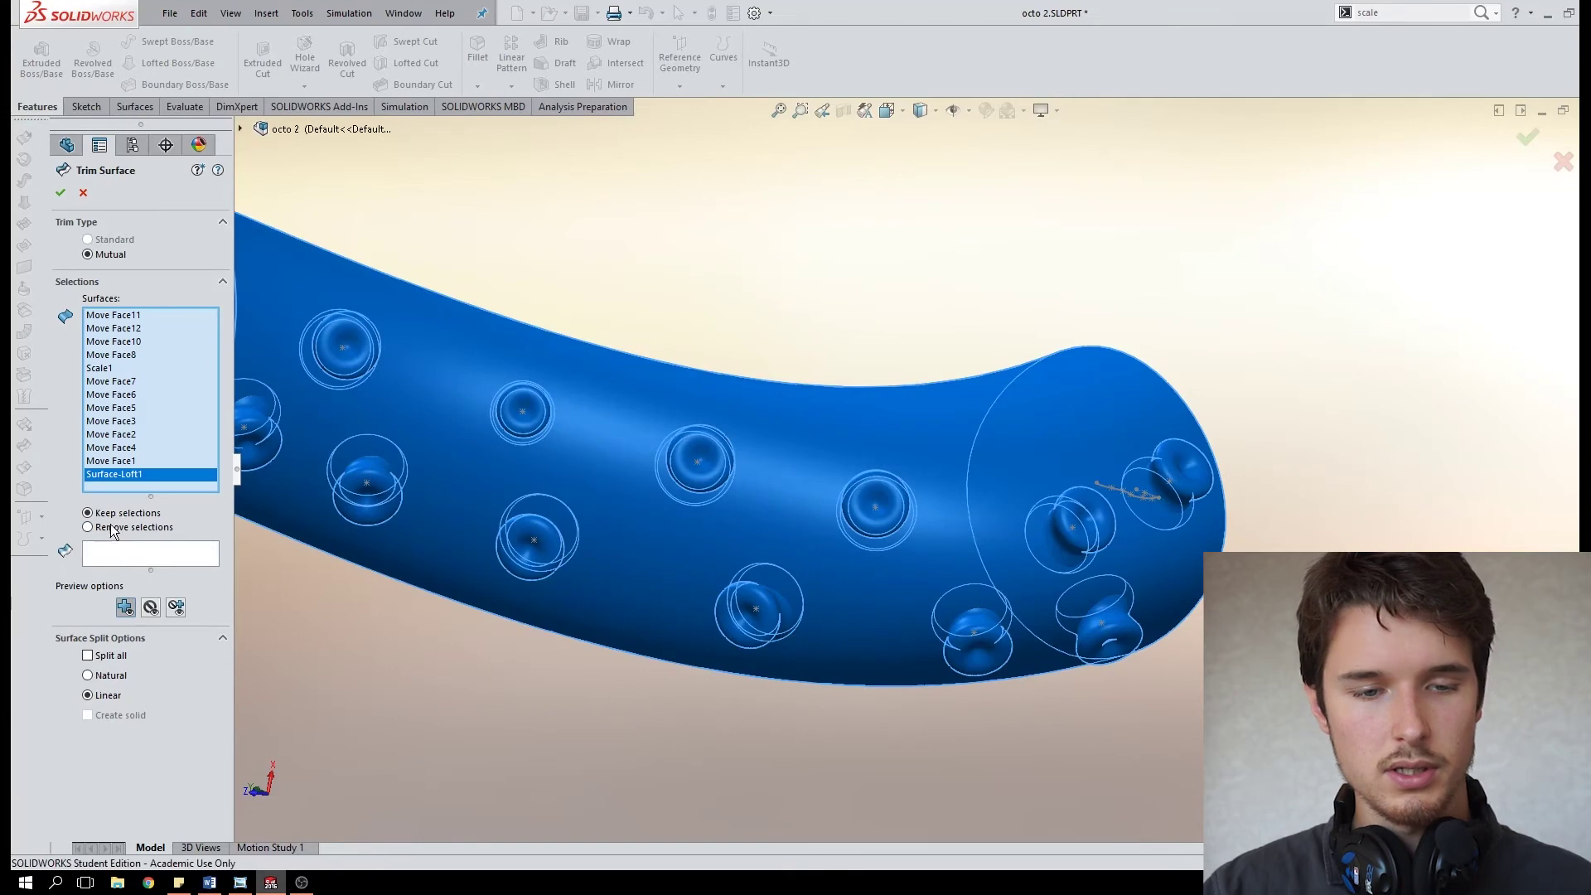
# Move to piece selection and turn on the shaded trim preview.
pyautogui.click(118, 540)
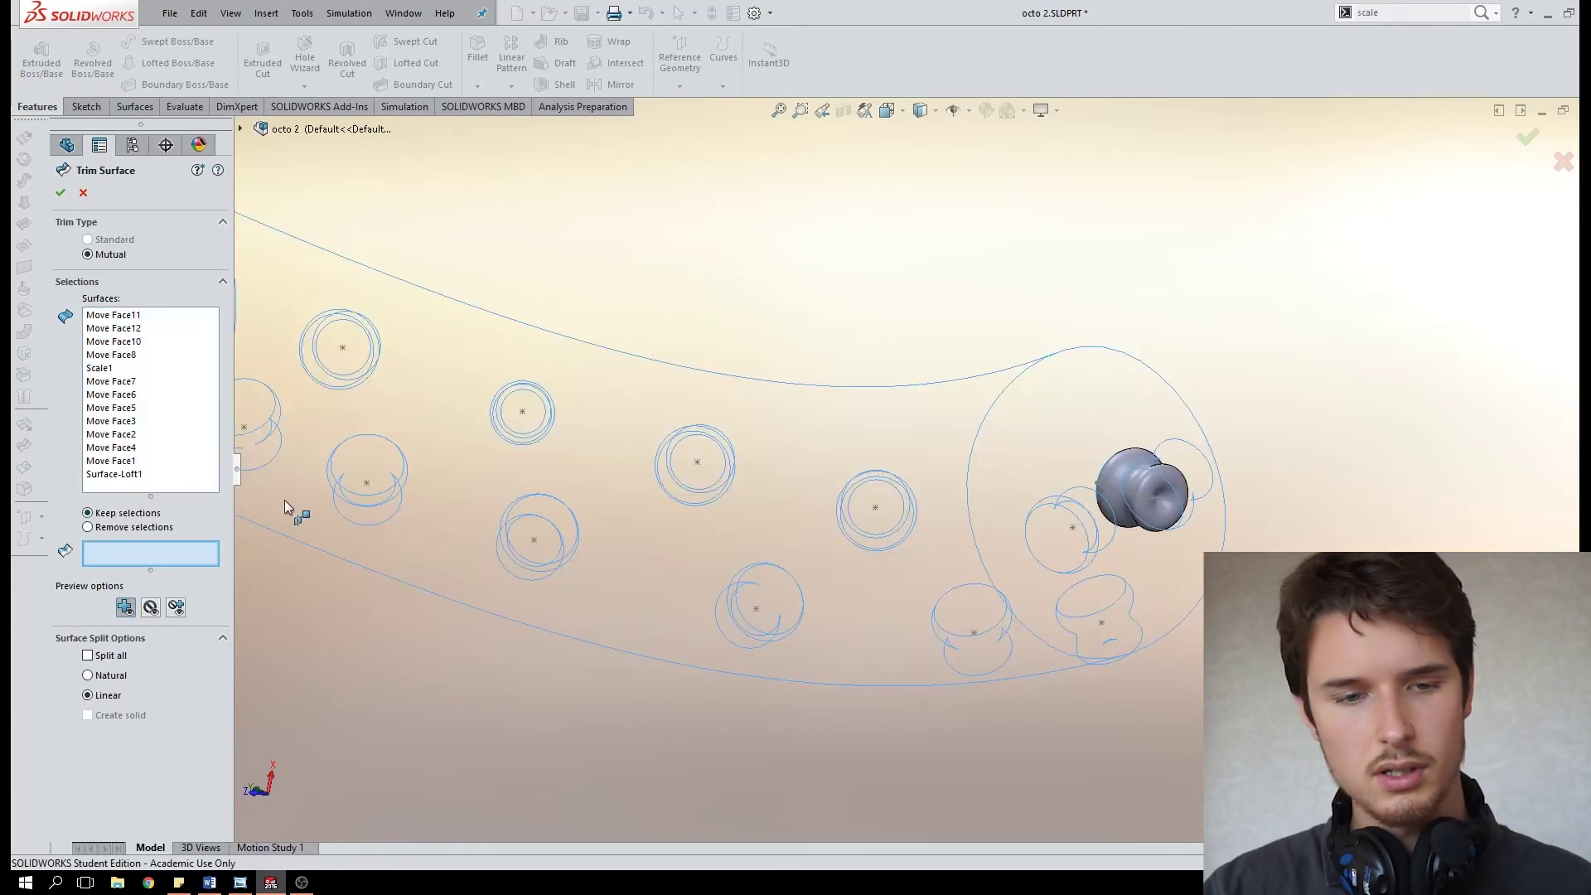
pyautogui.scroll(2, 864, 650)
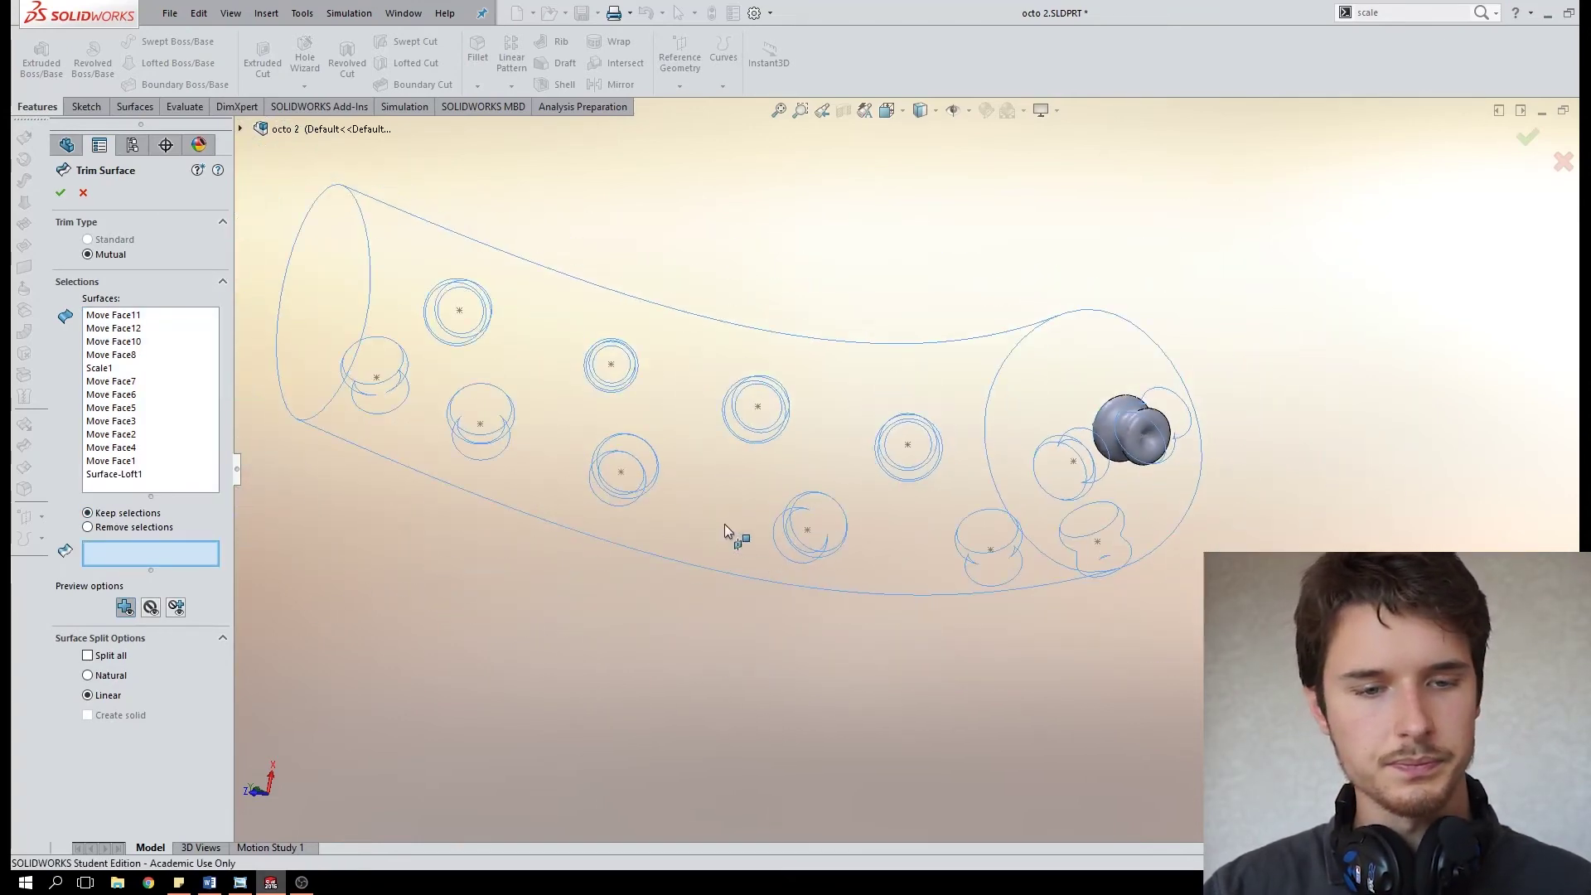
pyautogui.moveTo(725, 524); pyautogui.dragTo(672, 313, button='middle')
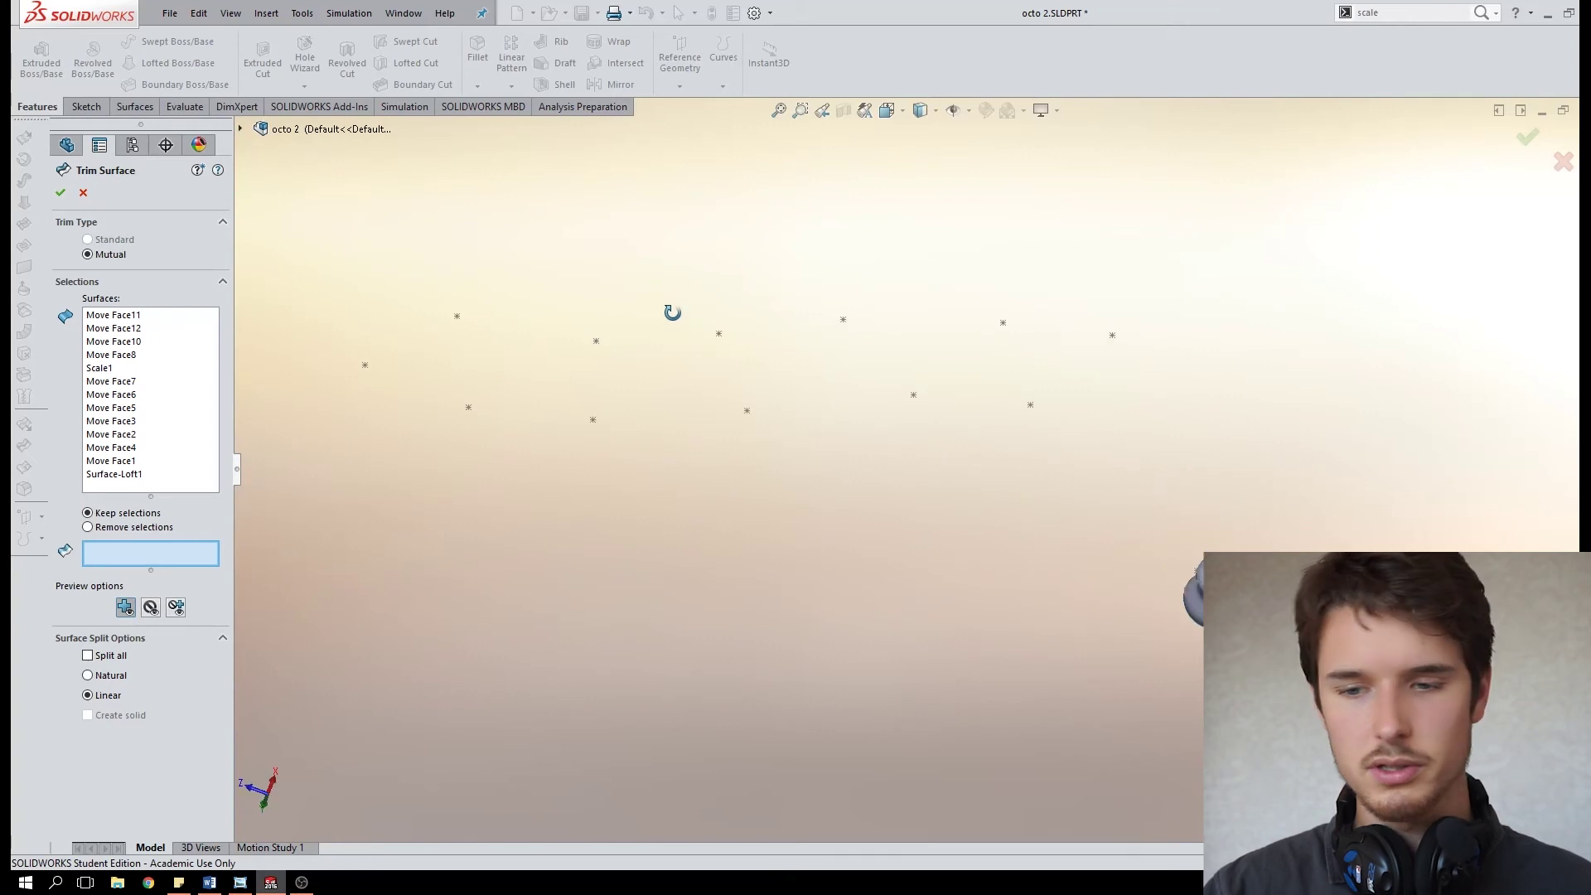
pyautogui.click(150, 608)
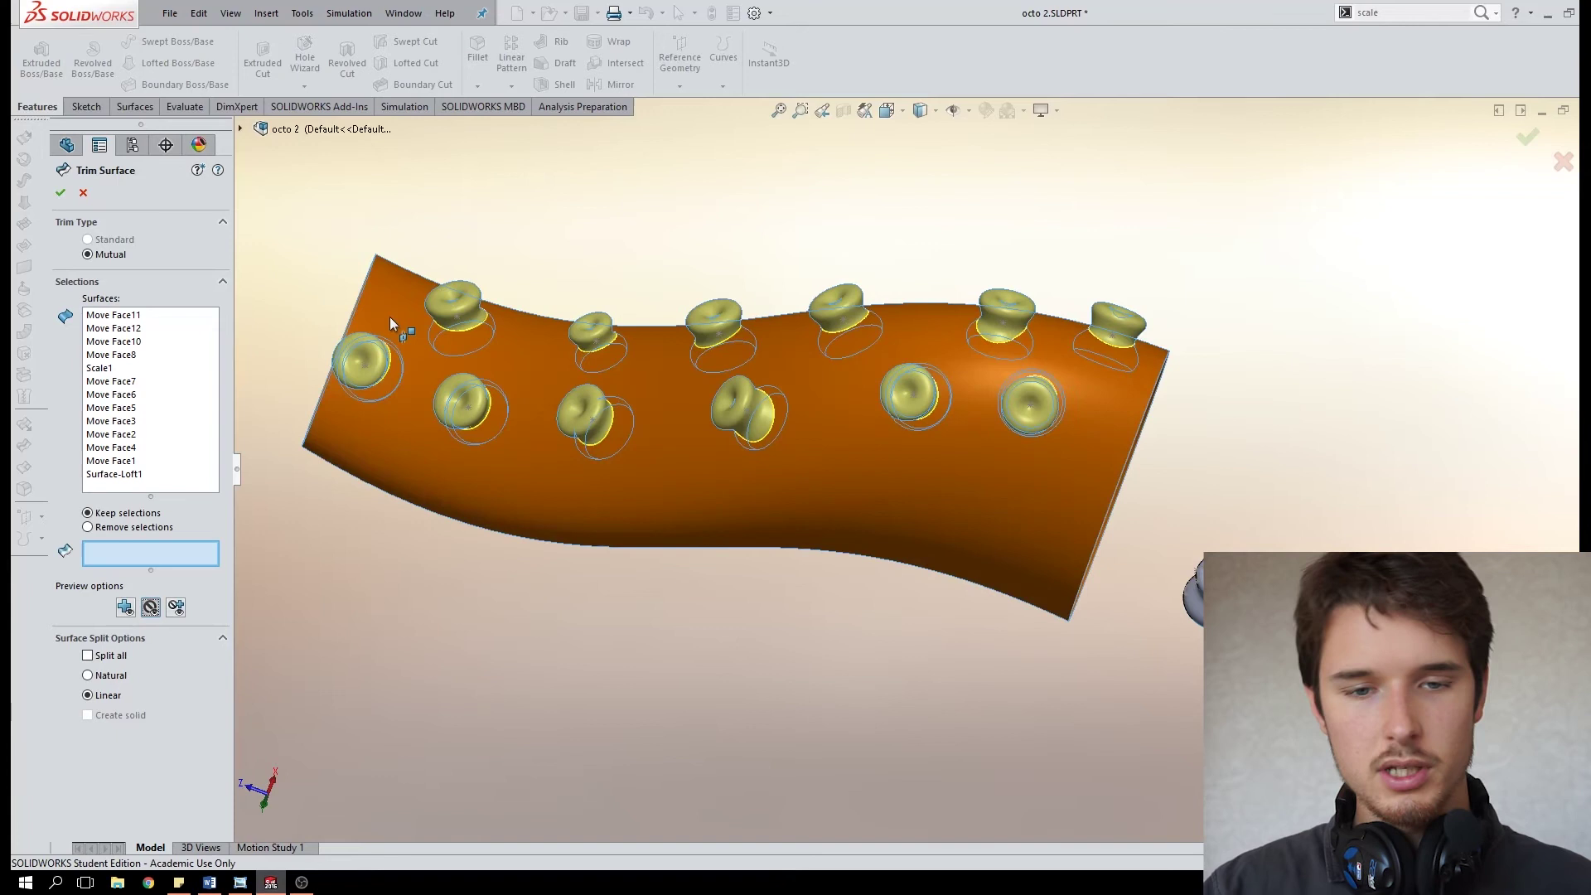
# Select the twelve trimmed sucker pieces as pieces to keep.
pyautogui.click(409, 331)
pyautogui.click(462, 303)
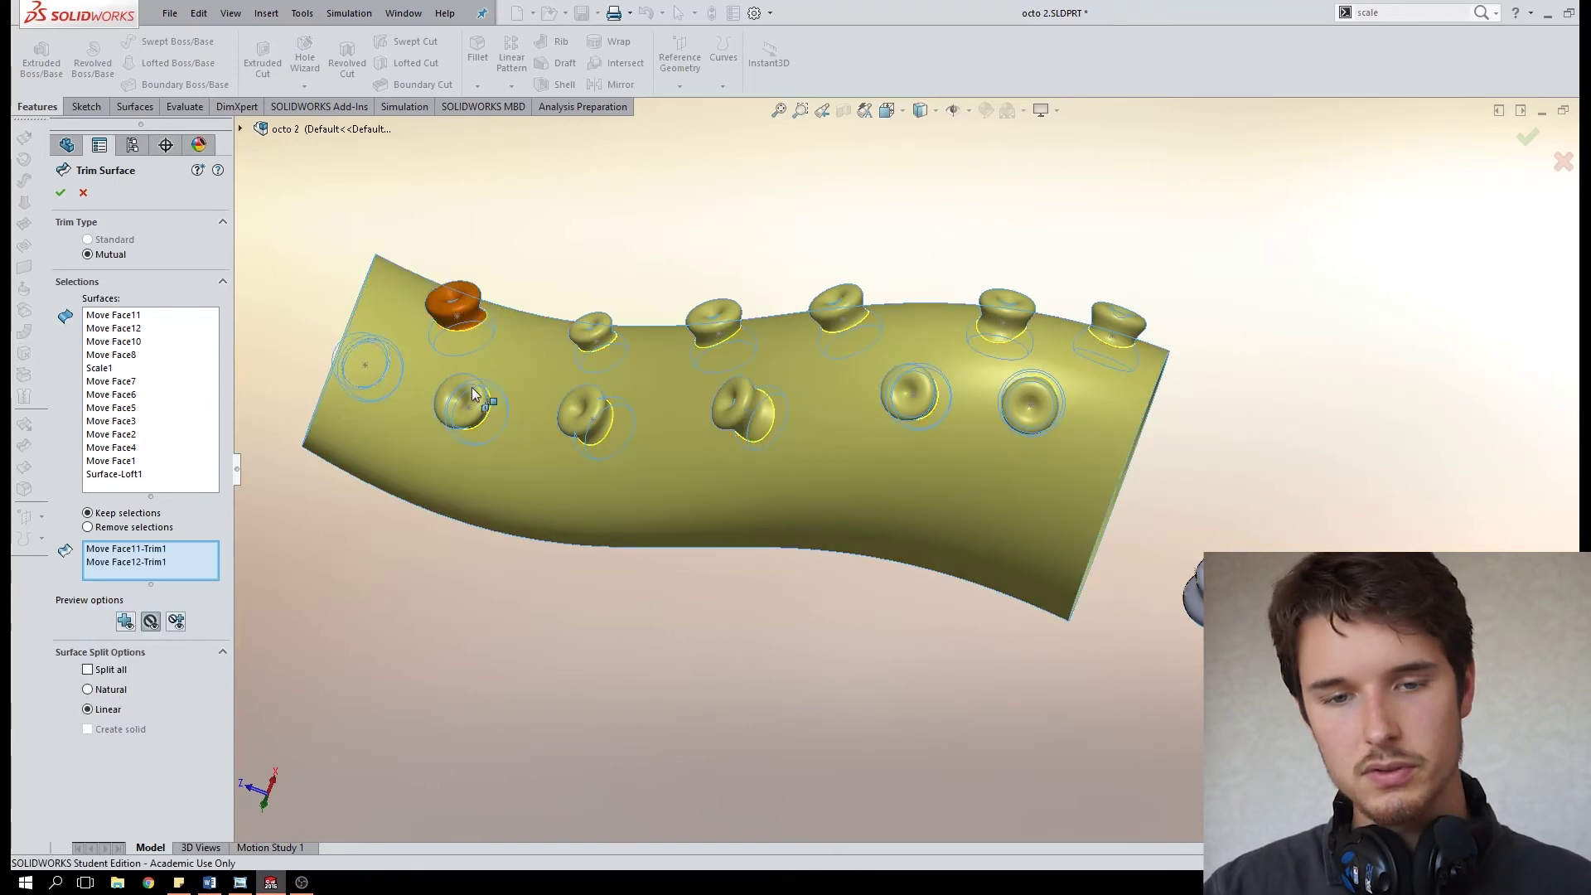
pyautogui.click(514, 396)
pyautogui.click(578, 406)
pyautogui.click(592, 332)
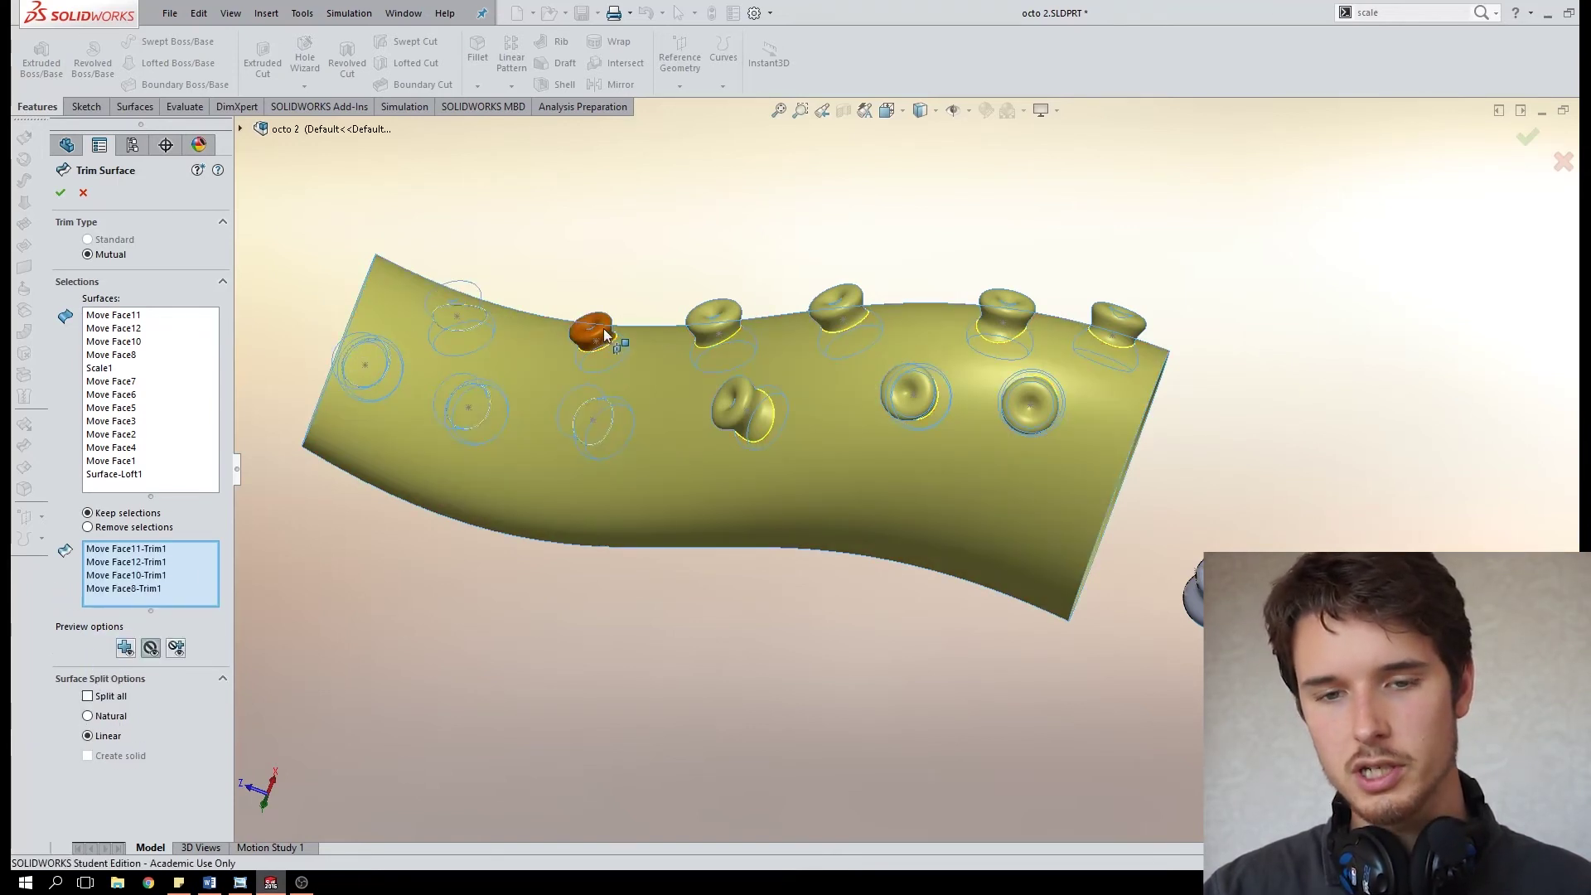
pyautogui.click(708, 320)
pyautogui.click(739, 404)
pyautogui.click(832, 305)
pyautogui.click(912, 389)
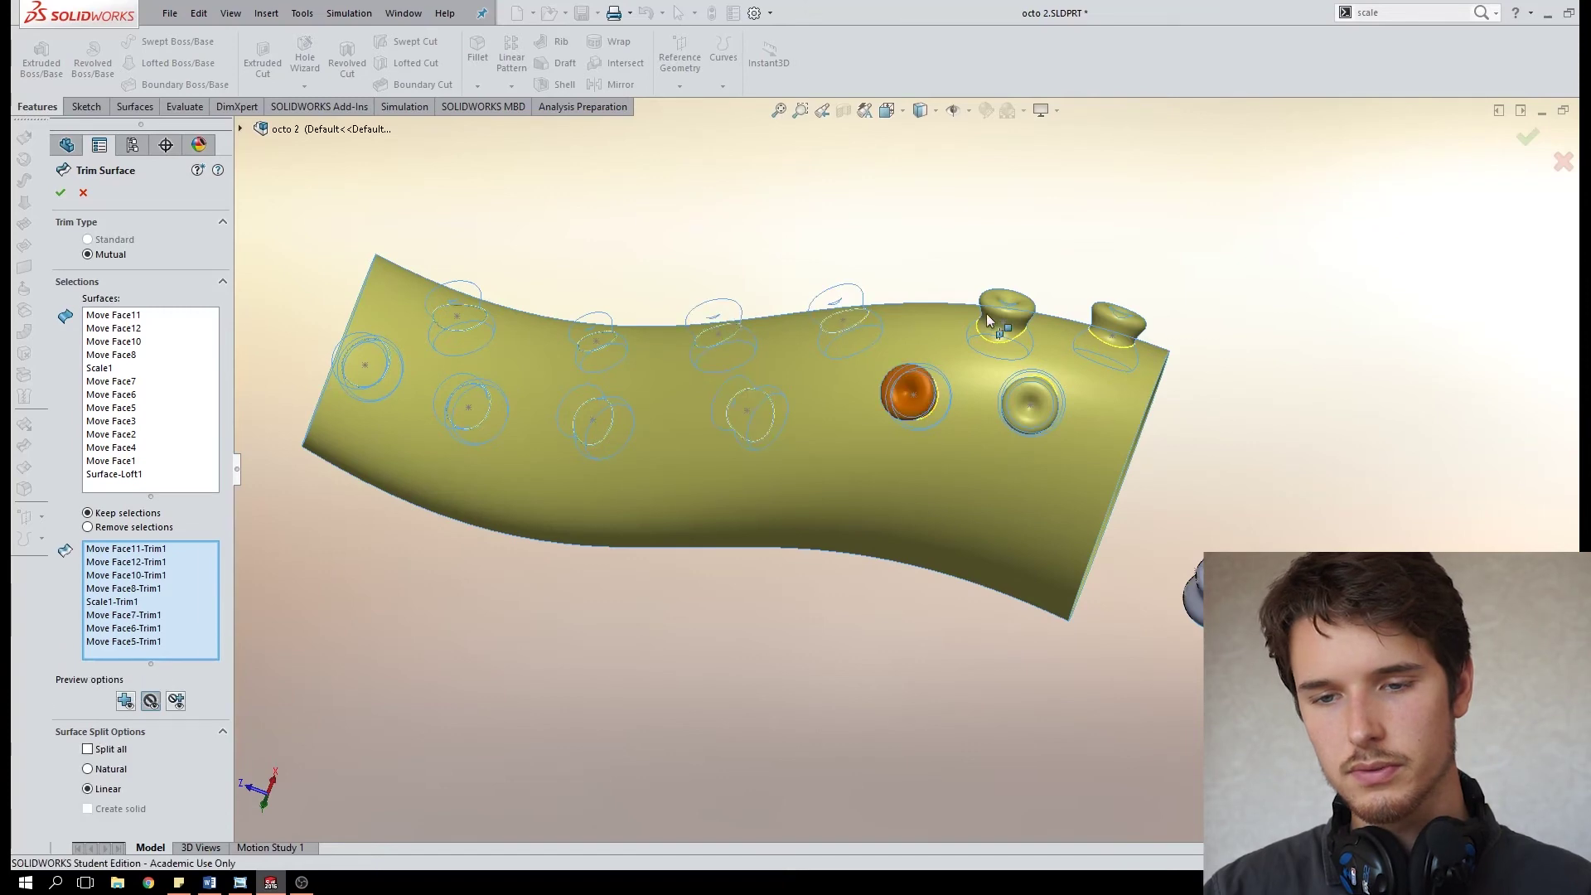
pyautogui.click(1004, 313)
pyautogui.click(1119, 324)
pyautogui.click(1036, 401)
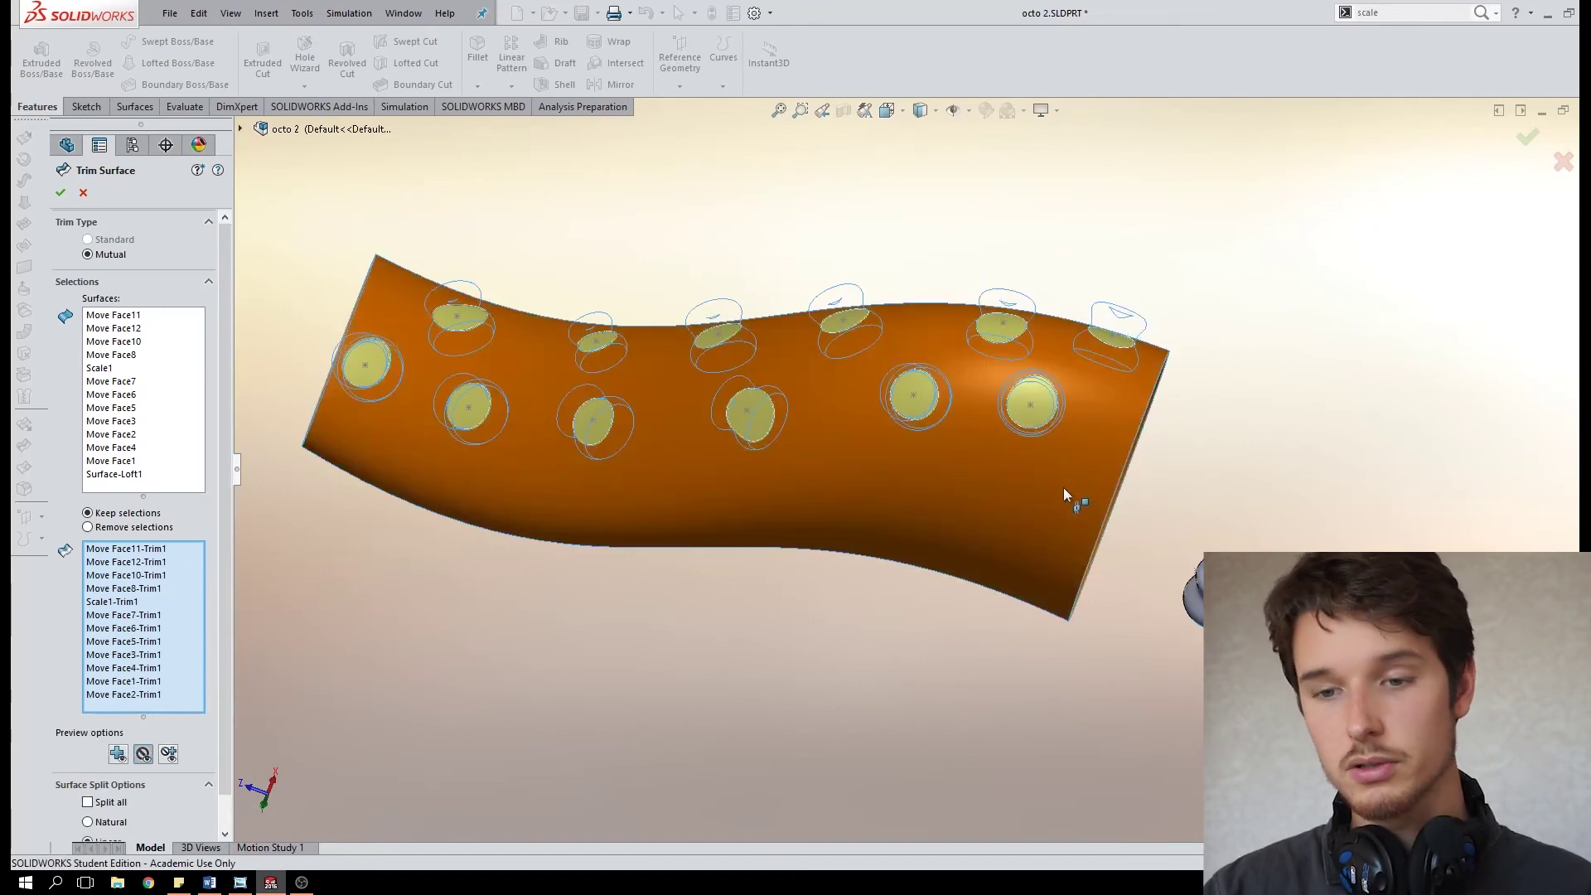
# Also keep the main arm surface piece and orbit to review the trim.
pyautogui.click(1064, 492)
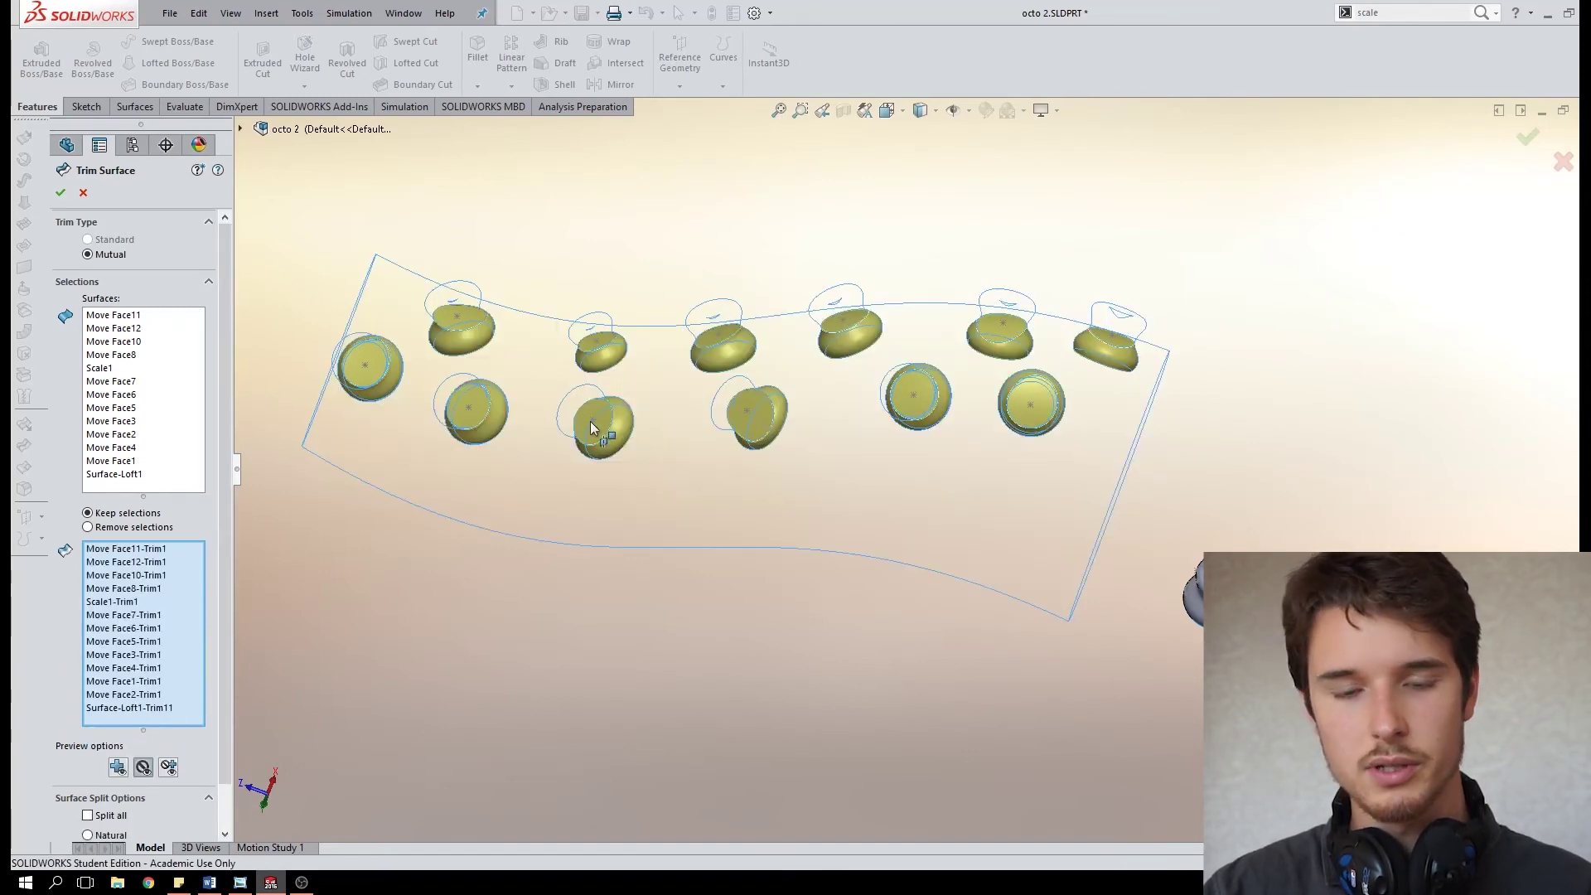
pyautogui.scroll(2, 934, 408)
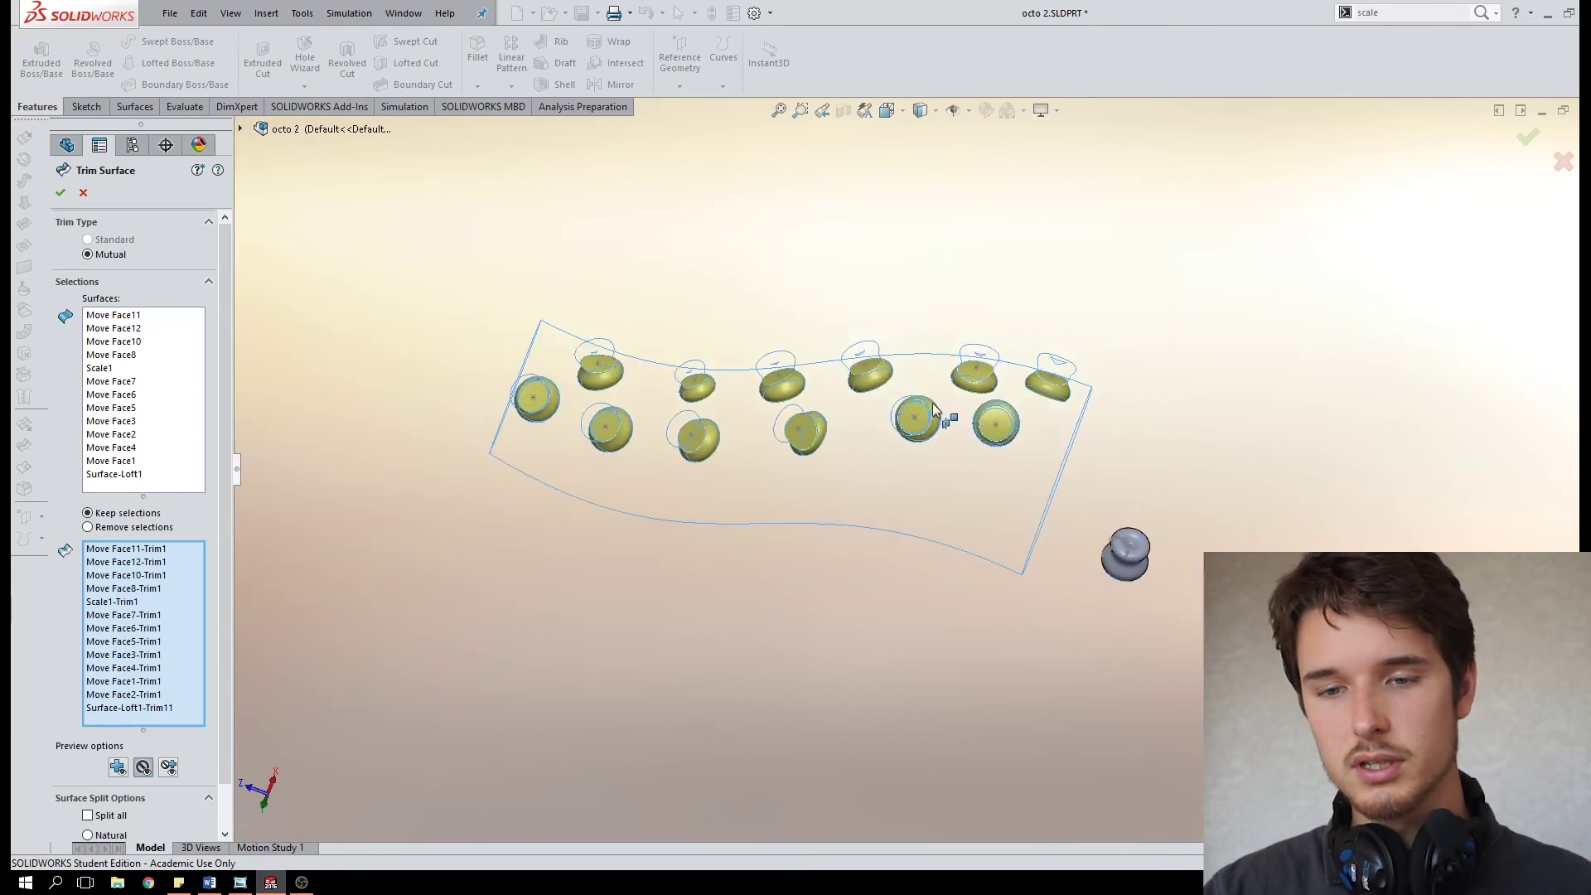
pyautogui.scroll(-1, 934, 408)
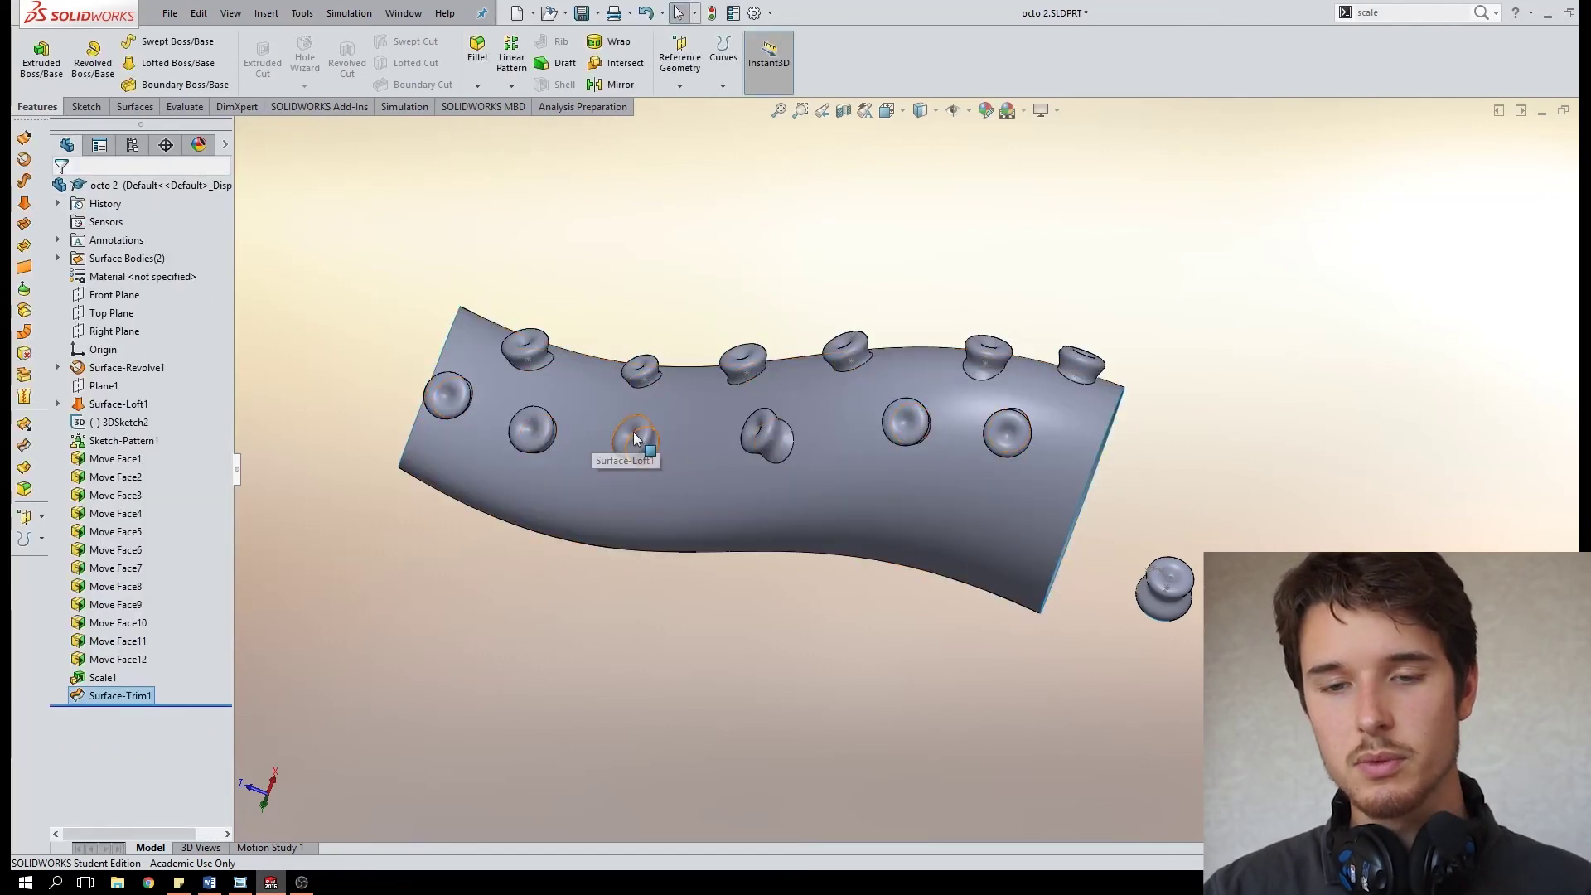
pyautogui.moveTo(633, 431)
pyautogui.mouseDown(button='middle')
pyautogui.moveTo(734, 389)
pyautogui.moveTo(671, 390)
pyautogui.moveTo(604, 425)
pyautogui.mouseUp(button='middle')
# Start a 0.5 mm fillet on the first three sucker base edges.
pyautogui.scroll(-5, 597, 411)
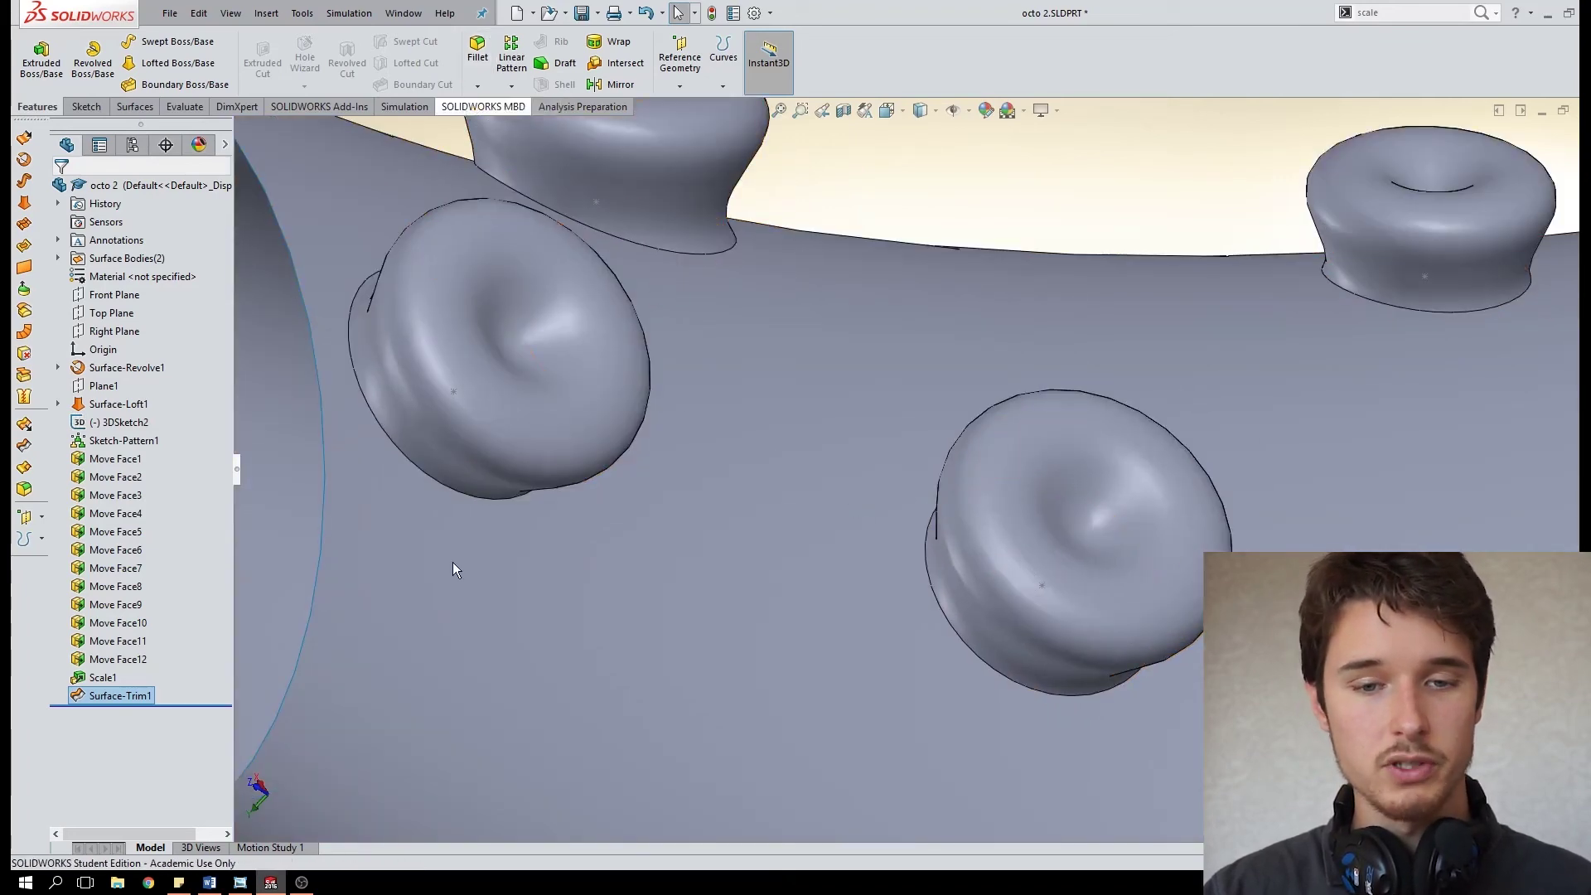
pyautogui.click(401, 456)
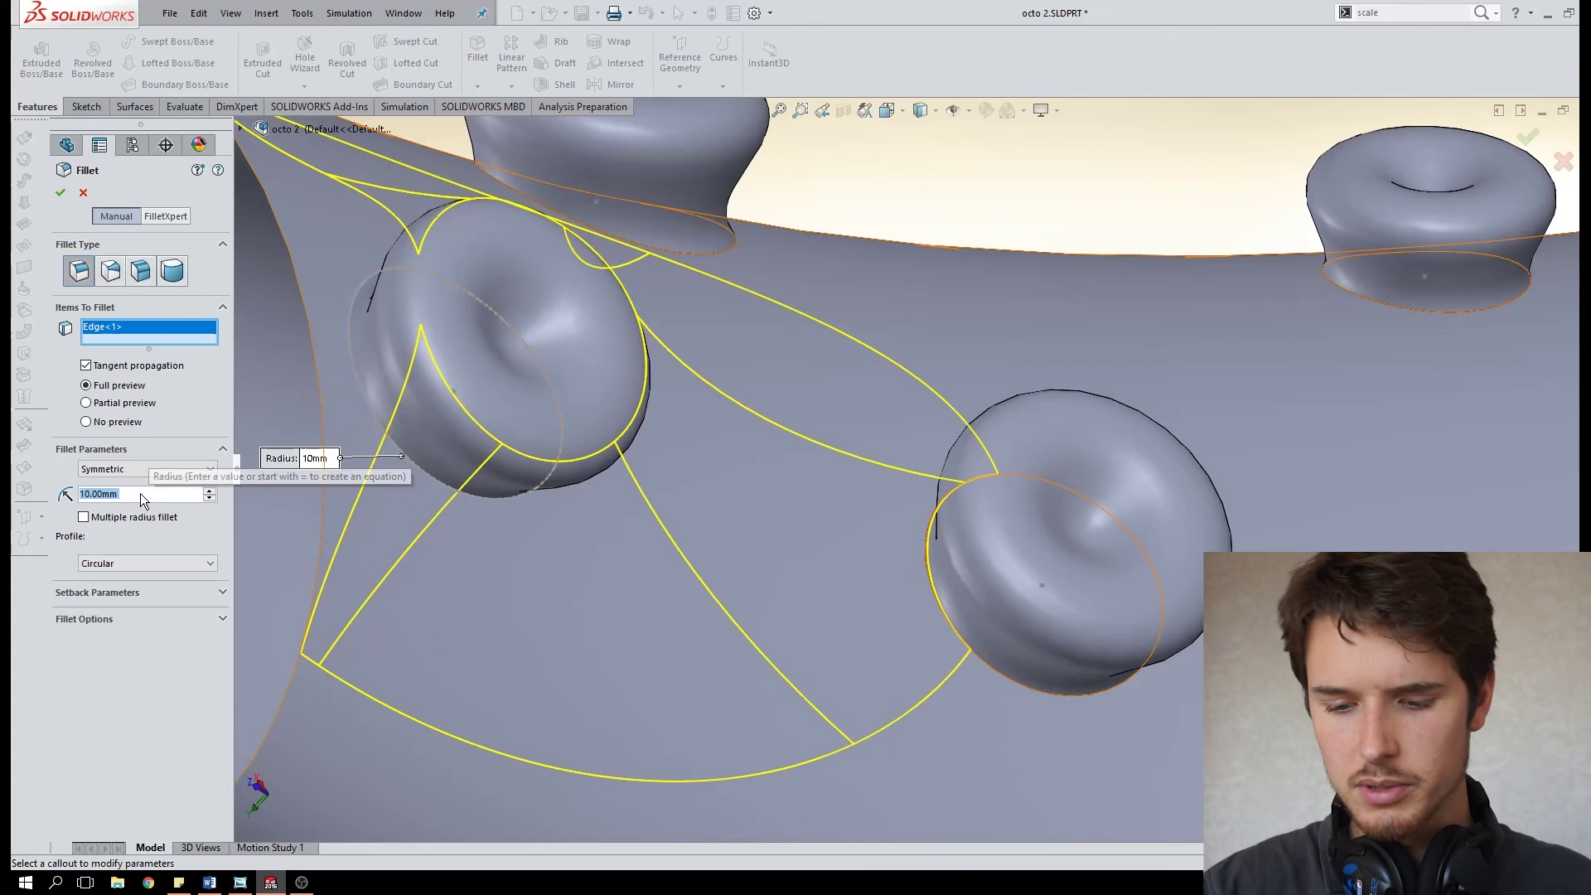
pyautogui.write('.5')
pyautogui.press('Return')
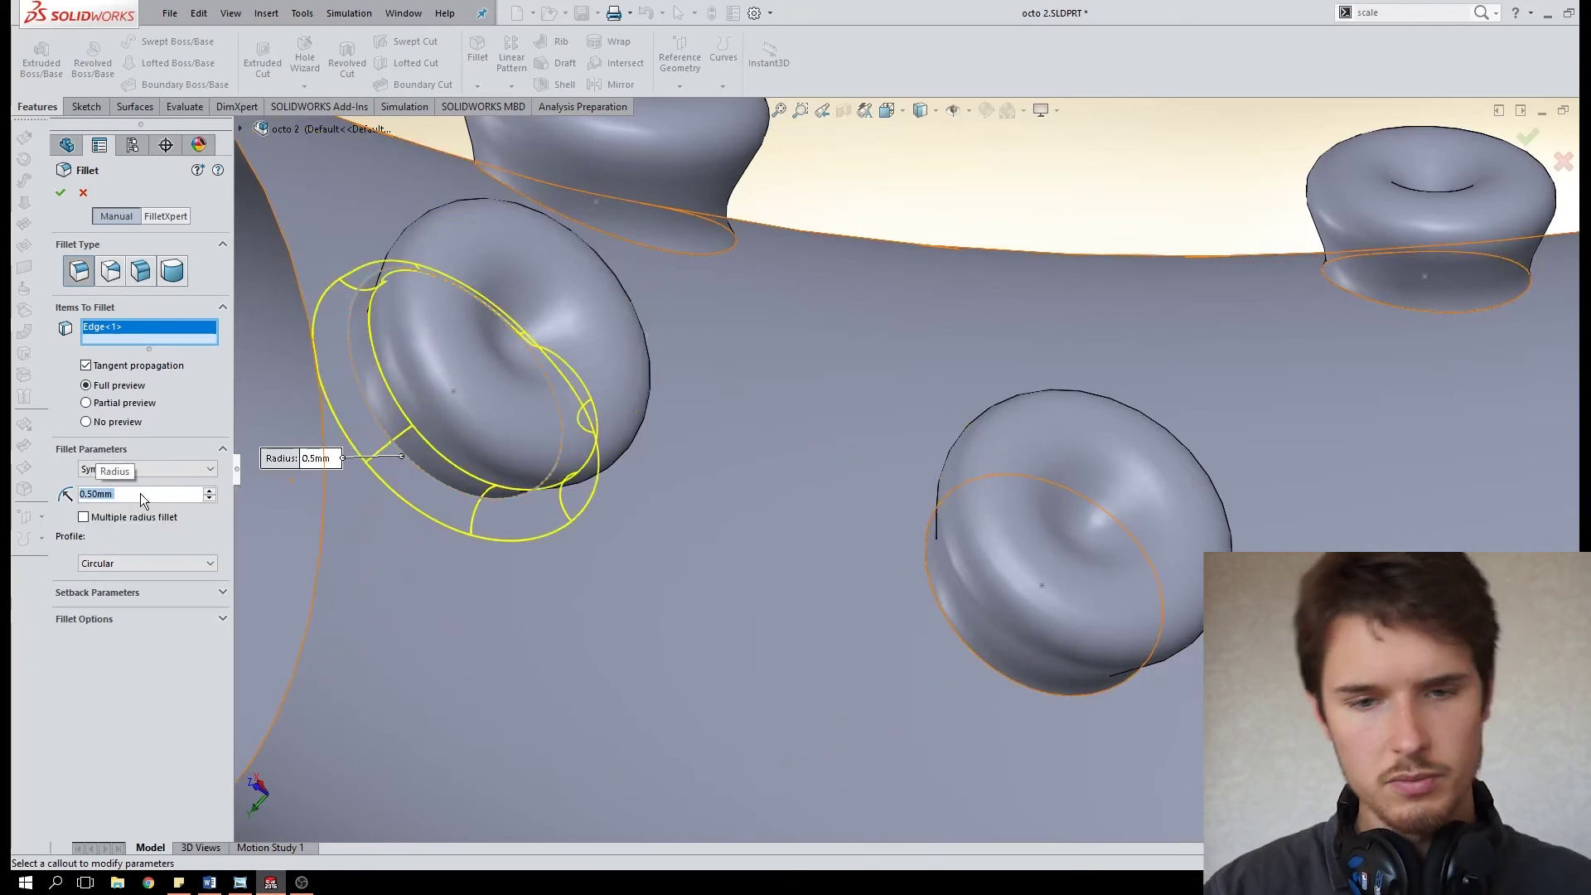
pyautogui.click(659, 250)
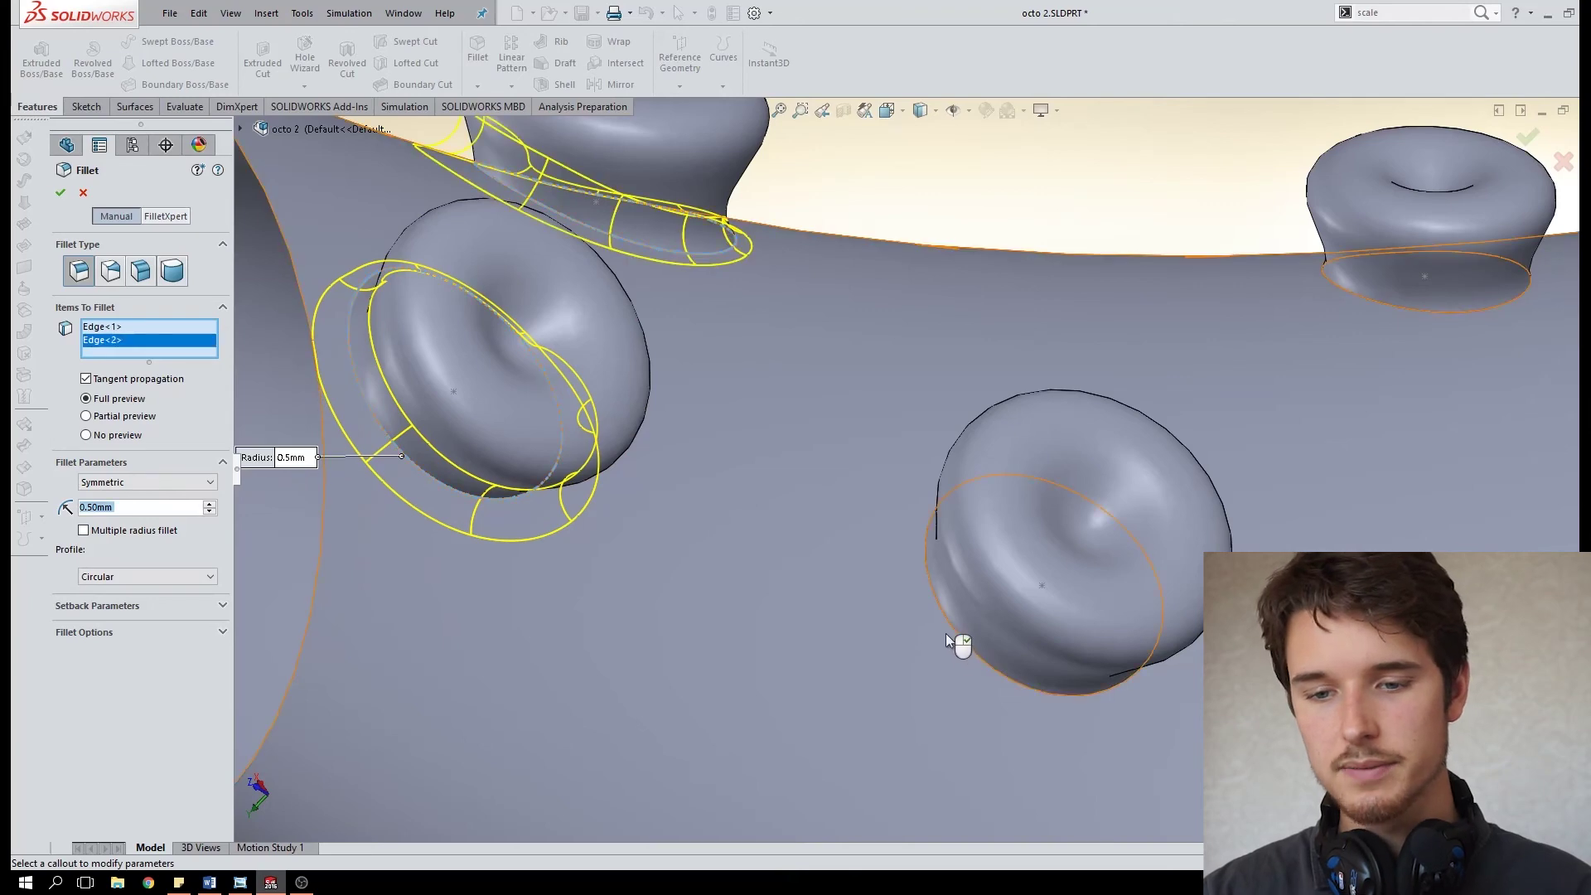
pyautogui.click(950, 635)
# Add the remaining sucker base edges, twelve in total, and accept the fillet.
pyautogui.moveTo(465, 558); pyautogui.dragTo(1071, 580, button='middle')
pyautogui.click(1071, 581)
pyautogui.scroll(5, 1071, 580)
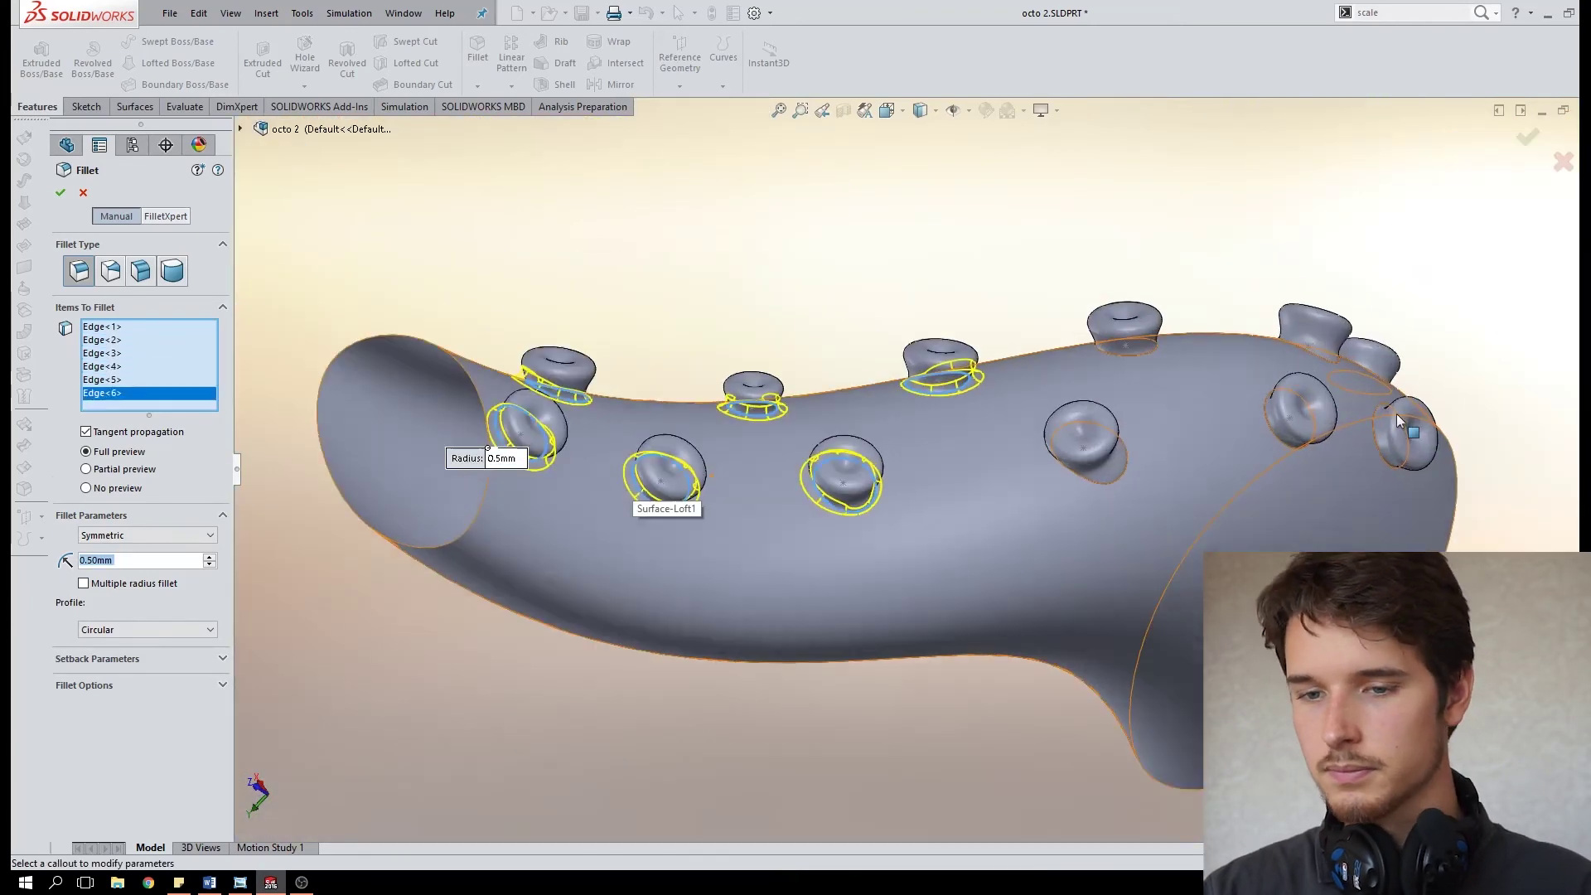
pyautogui.scroll(-5, 816, 344)
pyautogui.click(729, 308)
pyautogui.click(1077, 506)
pyautogui.click(1118, 314)
pyautogui.moveTo(686, 649); pyautogui.dragTo(1279, 345, button='middle')
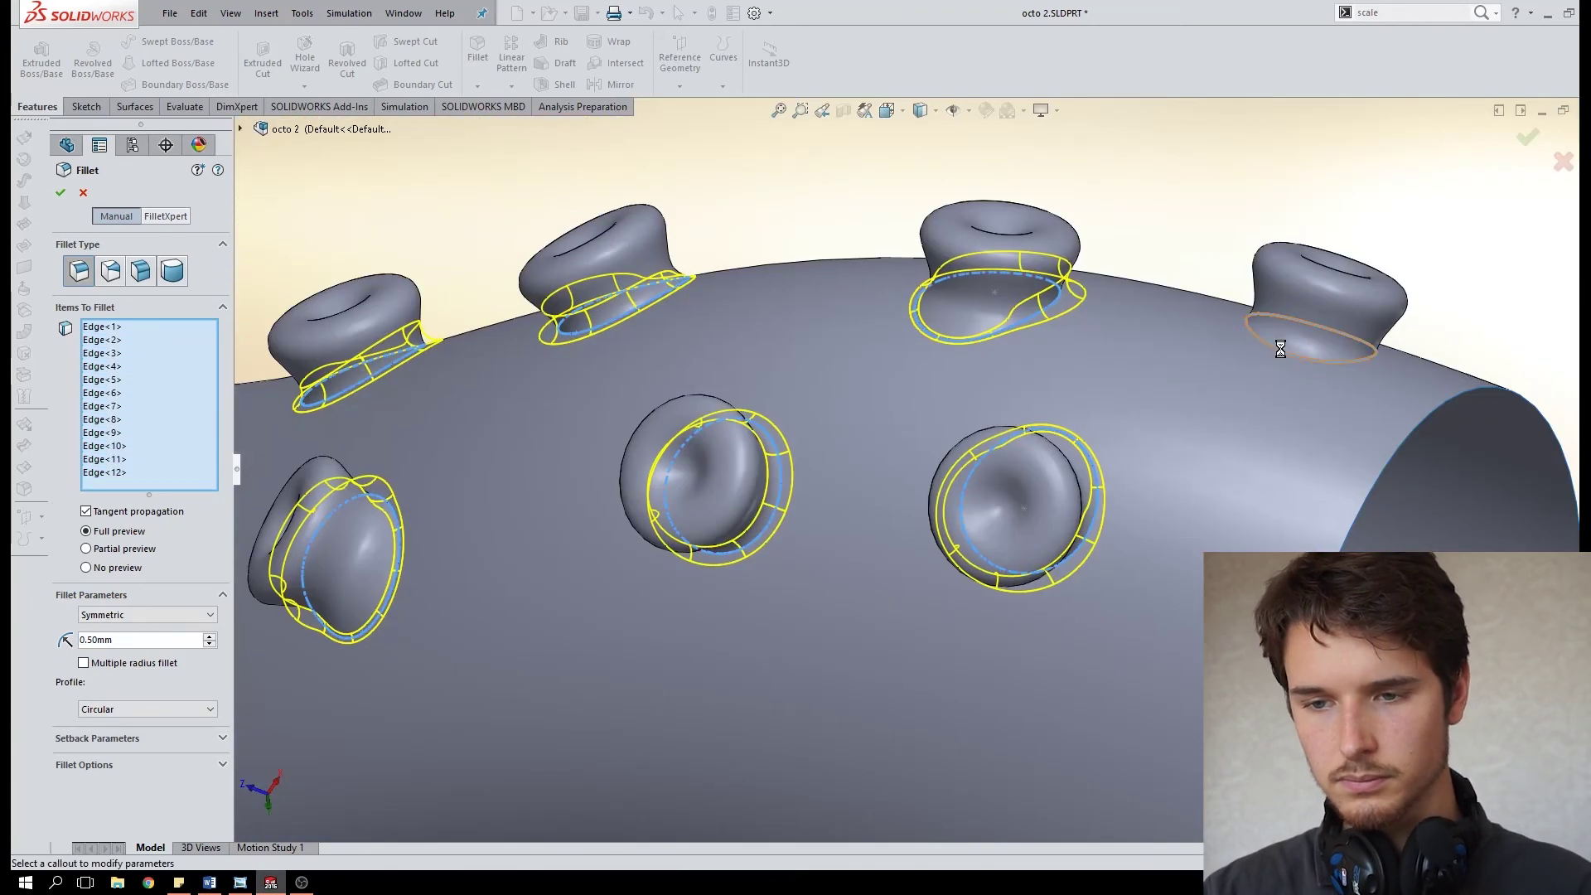
pyautogui.click(1279, 345)
pyautogui.scroll(6, 1138, 490)
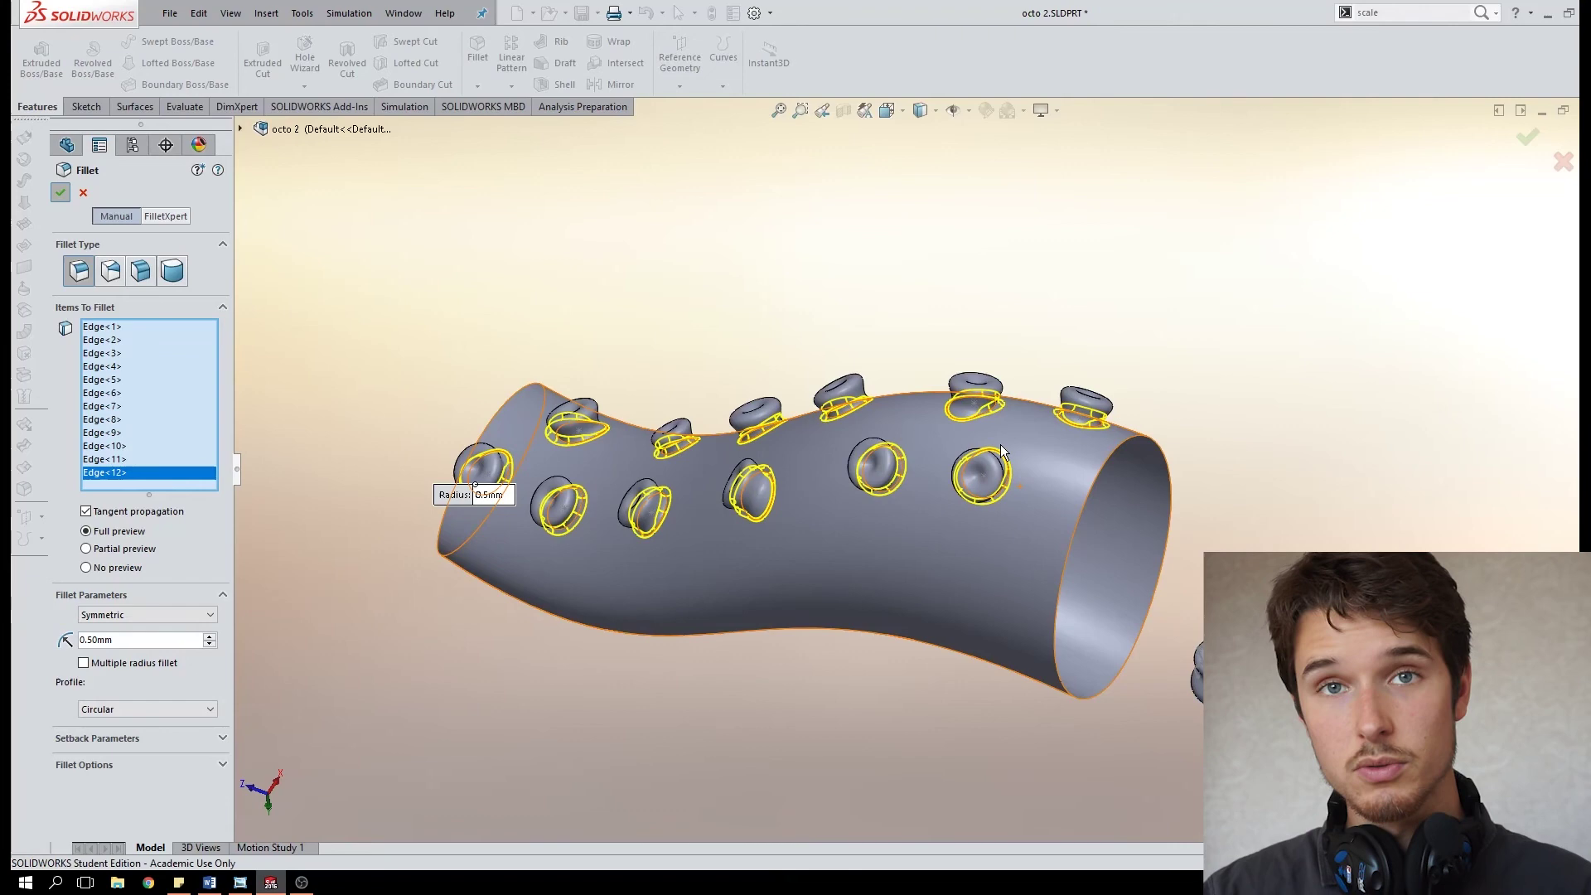
pyautogui.press('Return')
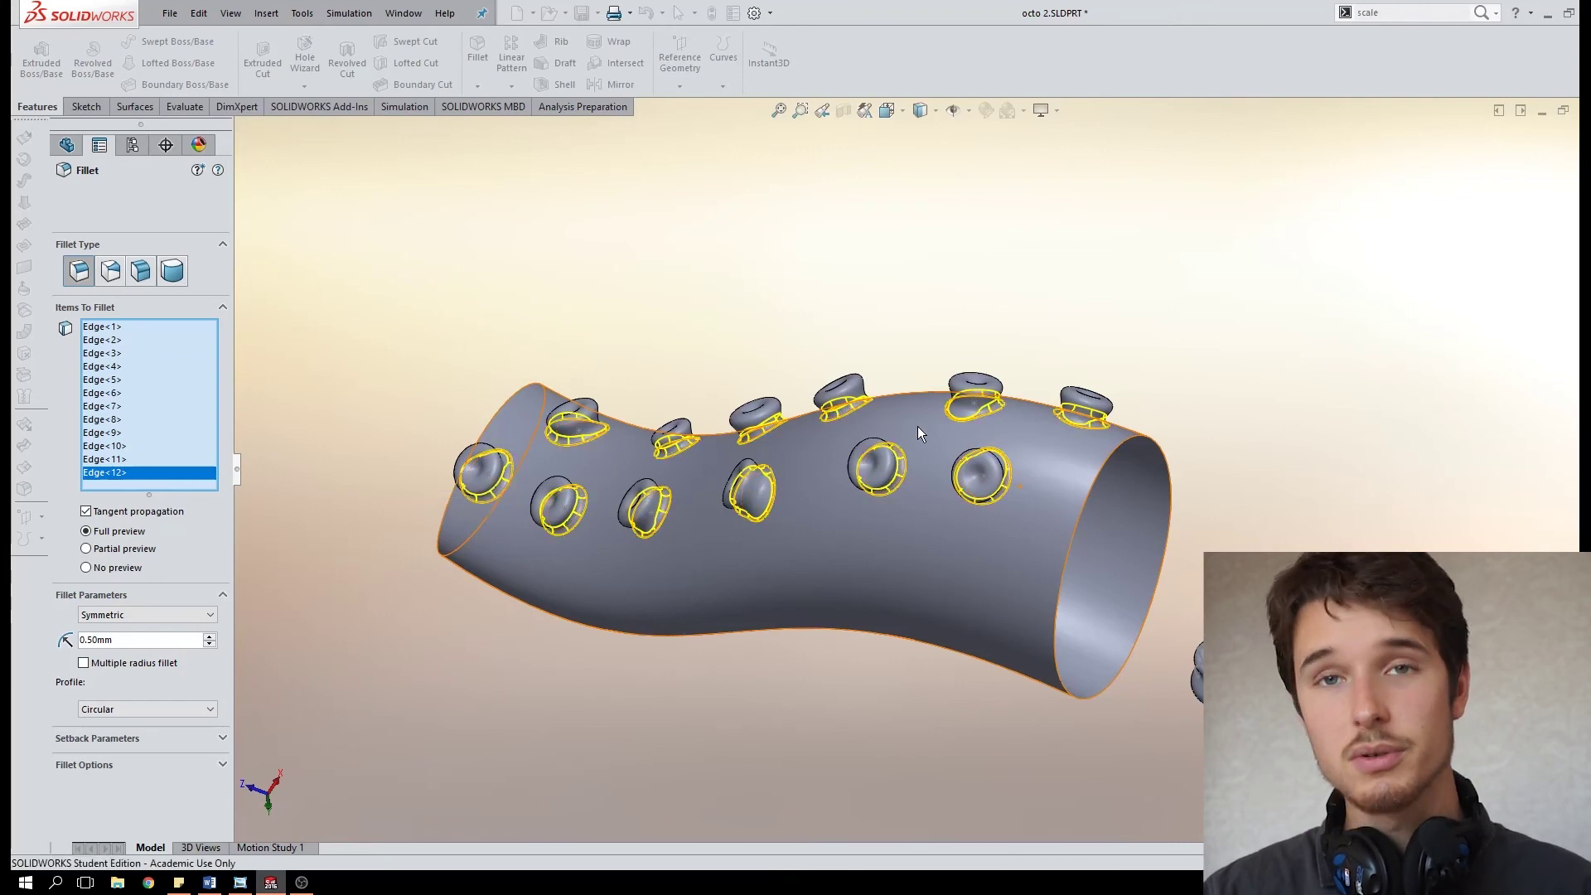
# Apply the Sponge appearance to the whole tentacle part and orbit to inspect it.
pyautogui.moveTo(924, 433); pyautogui.dragTo(961, 530, button='middle')
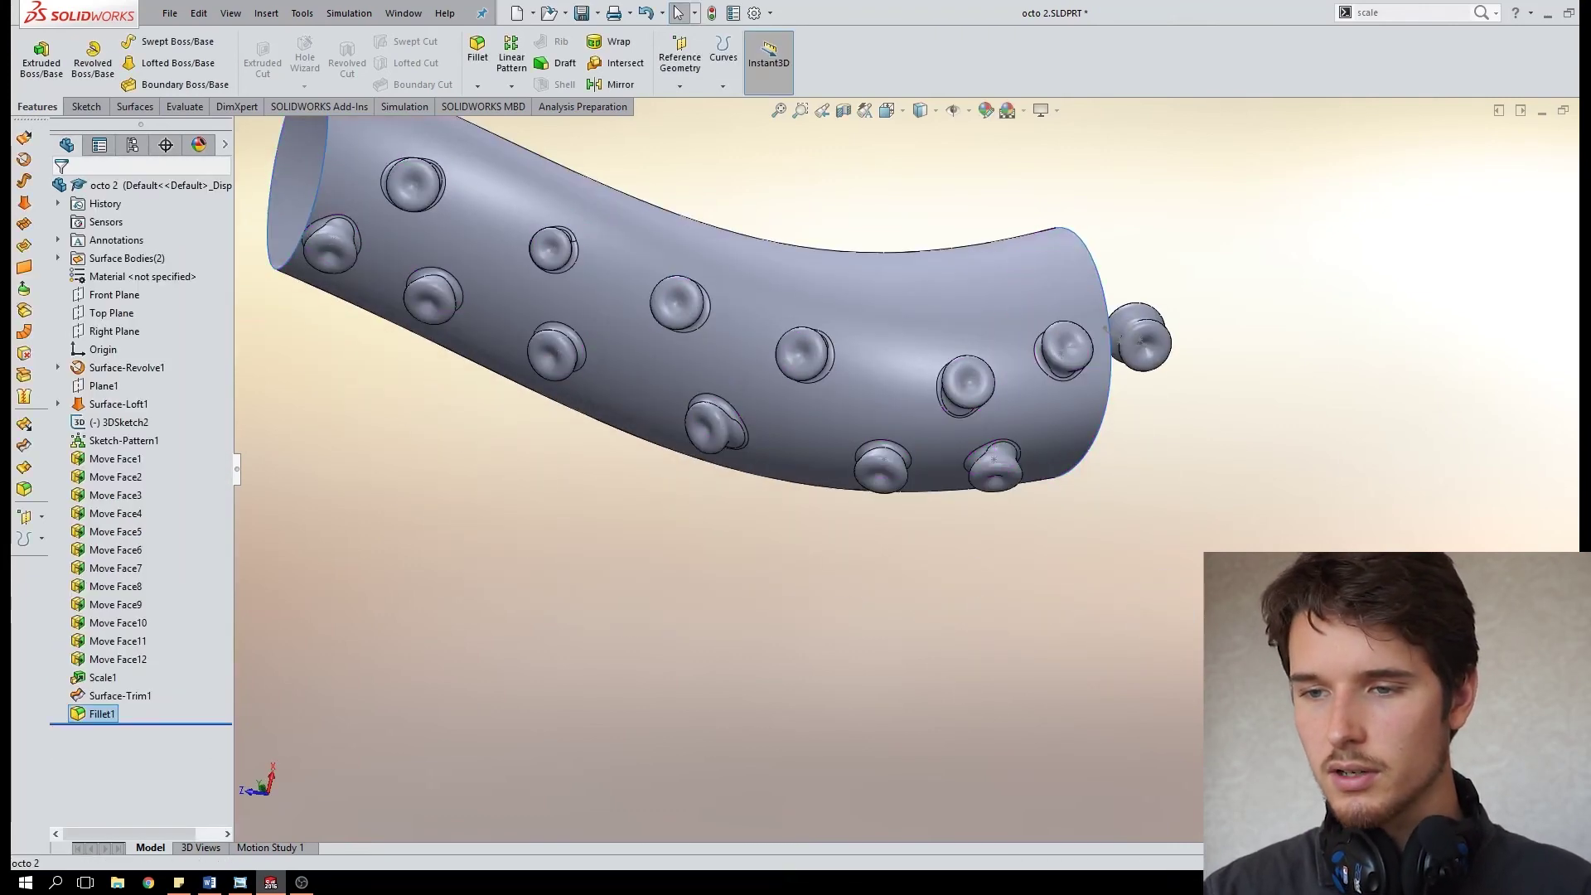
pyautogui.moveTo(1512, 464); pyautogui.dragTo(783, 377)
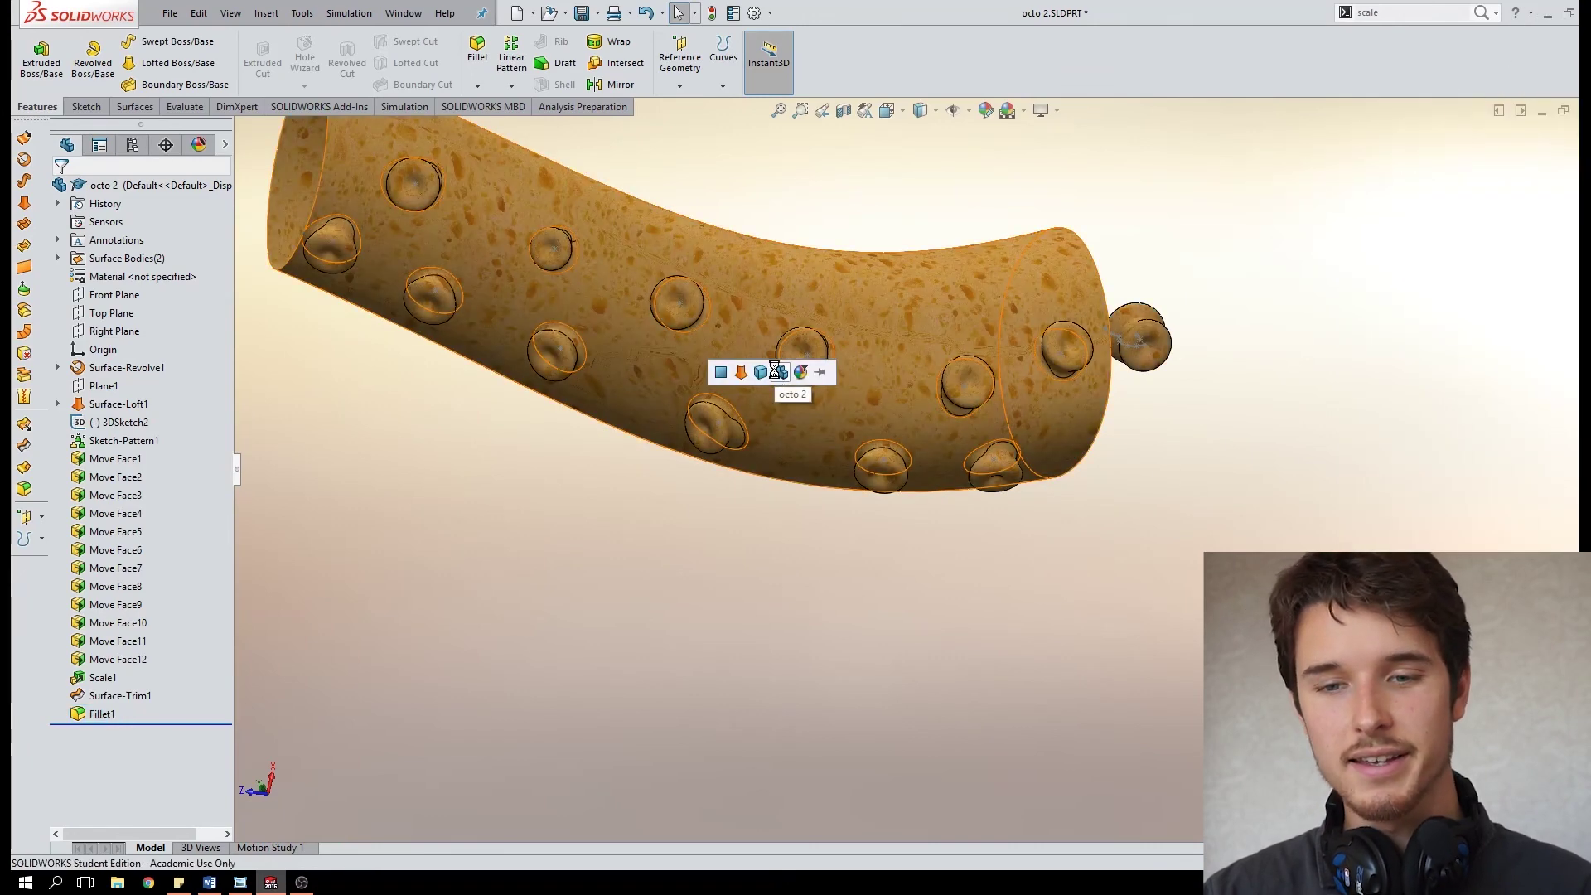
pyautogui.scroll(-5, 703, 232)
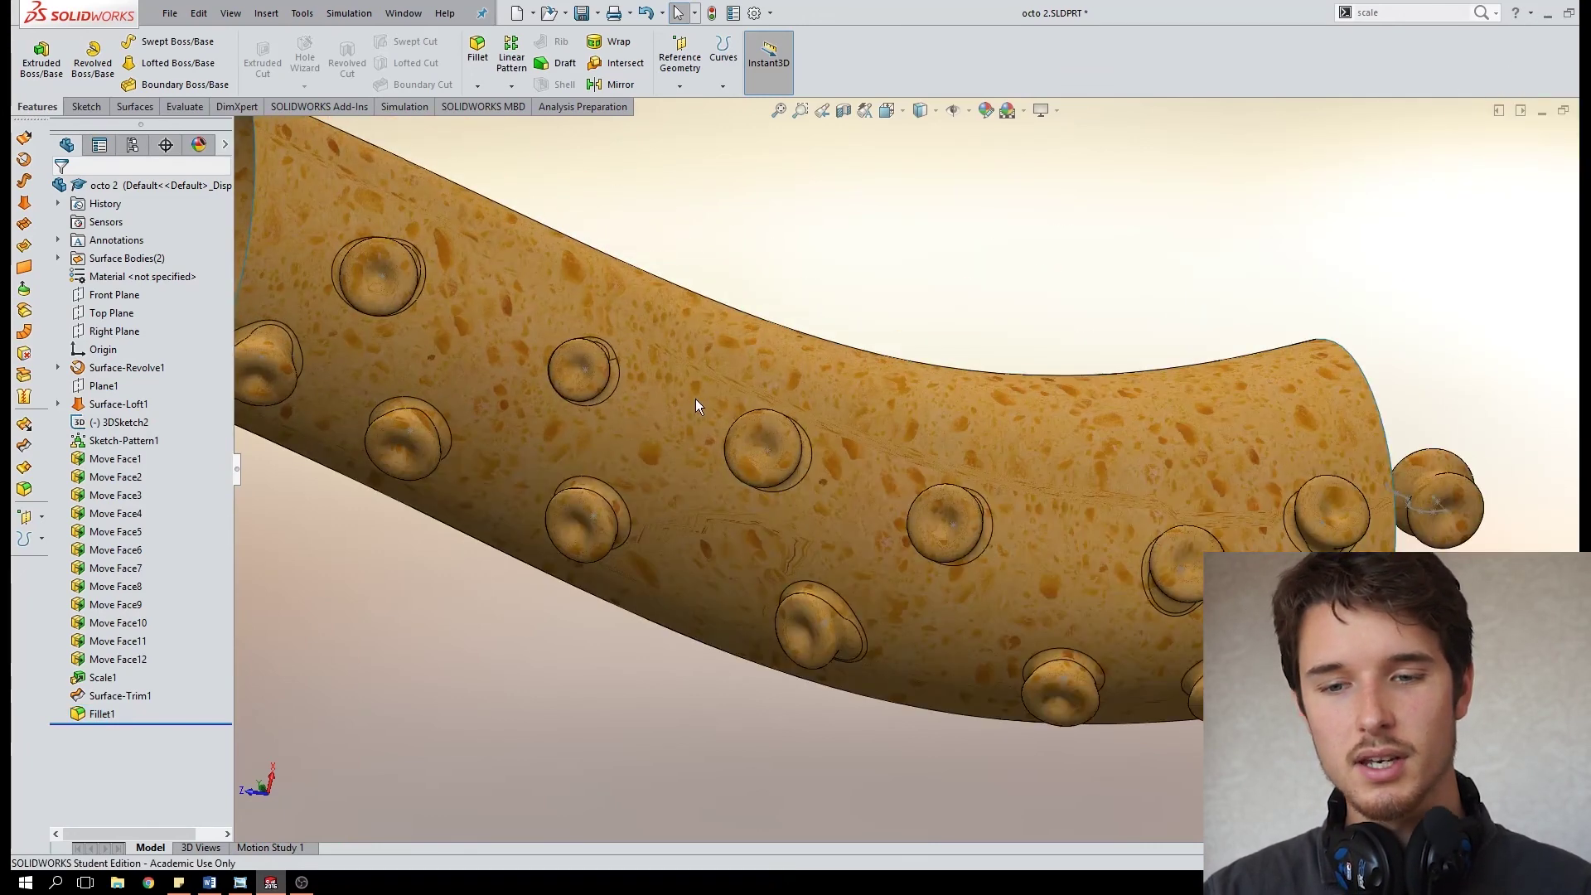
pyautogui.moveTo(695, 400); pyautogui.dragTo(848, 186, button='middle')
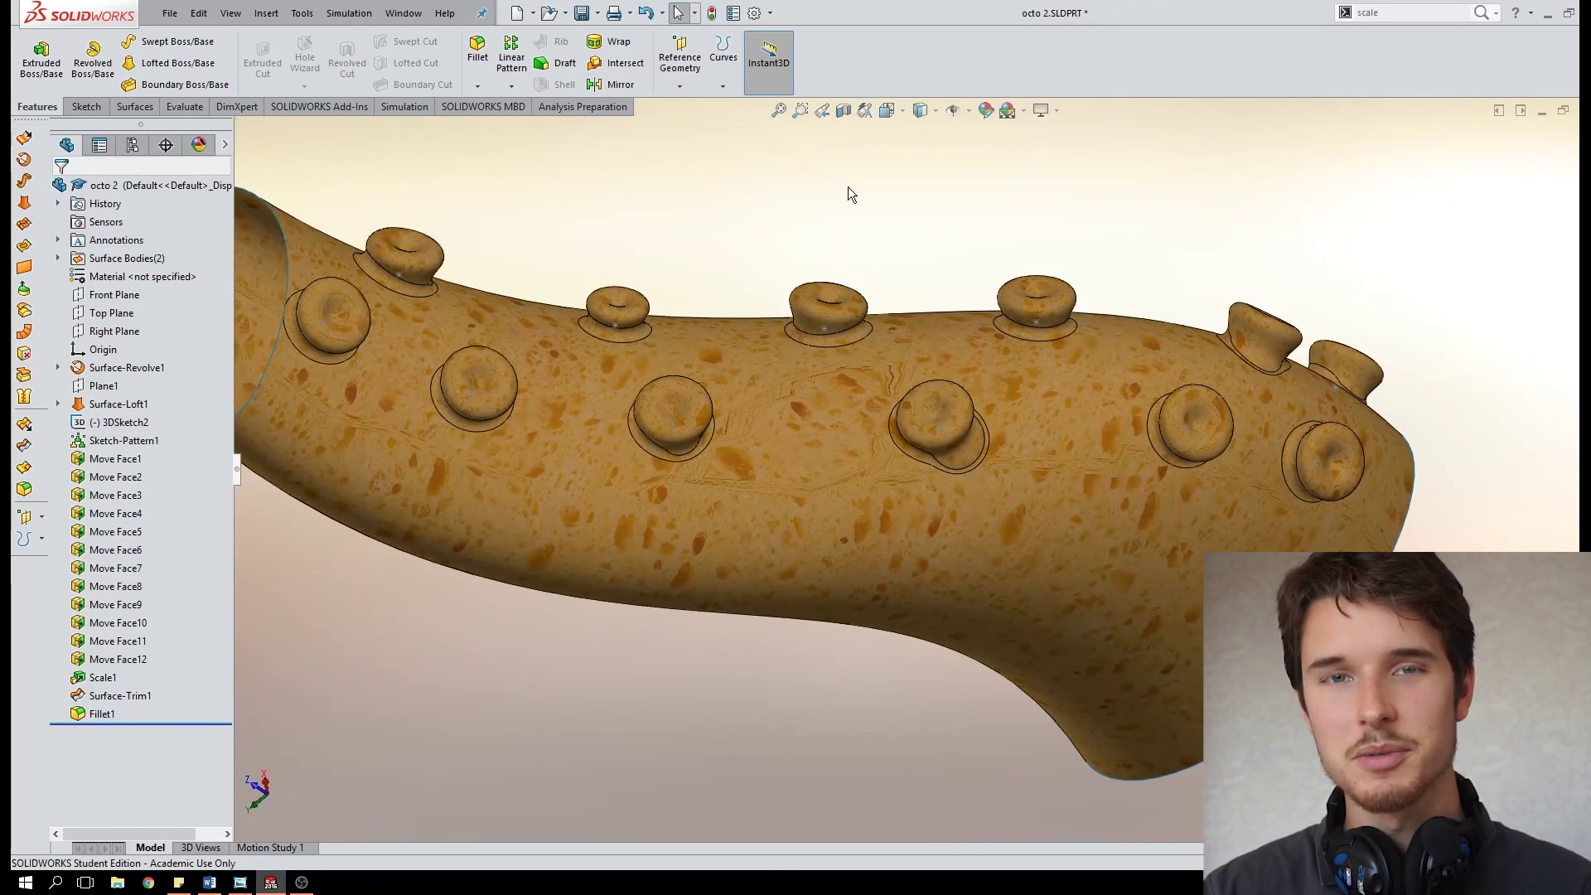
pyautogui.moveTo(834, 481); pyautogui.dragTo(820, 617, button='middle')
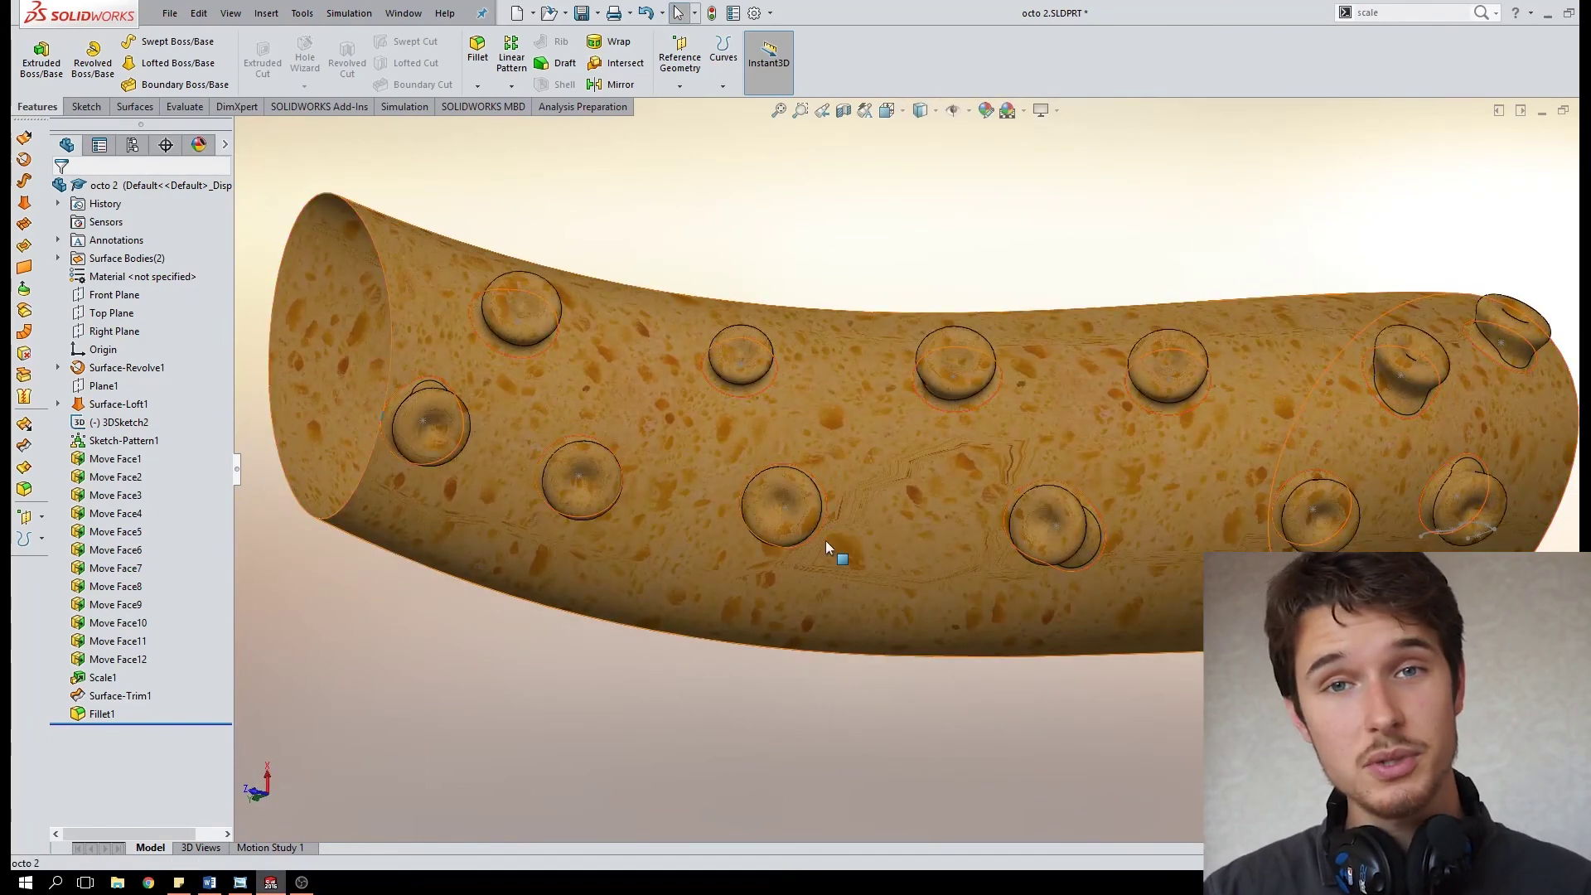
pyautogui.scroll(2, 862, 348)
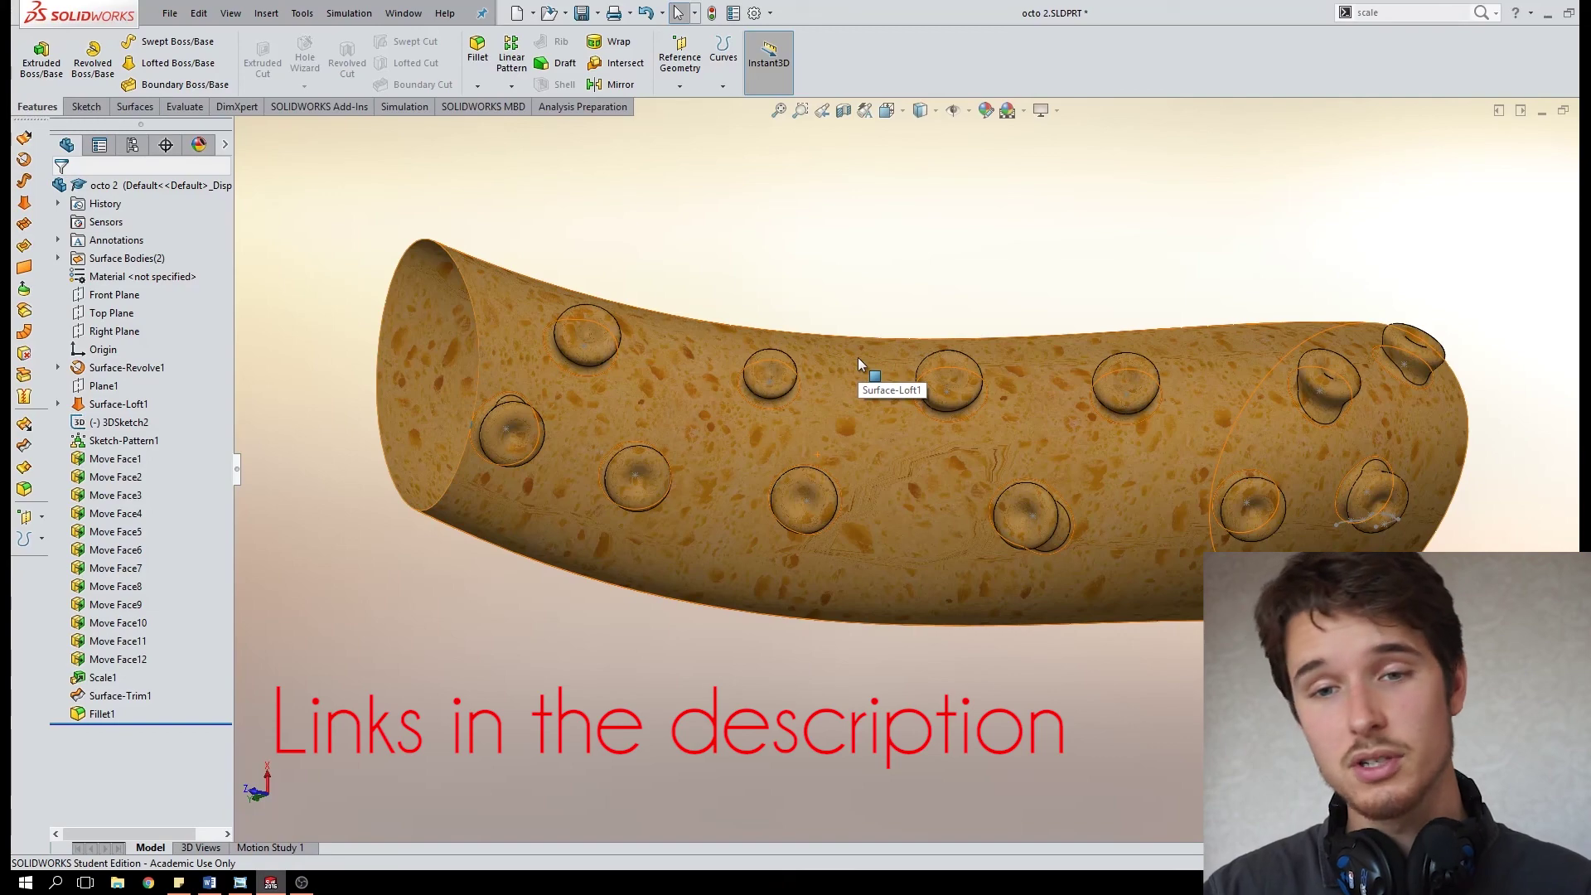
pyautogui.moveTo(858, 361); pyautogui.dragTo(828, 610, button='middle')
pyautogui.moveTo(594, 433); pyautogui.dragTo(828, 469, button='middle')
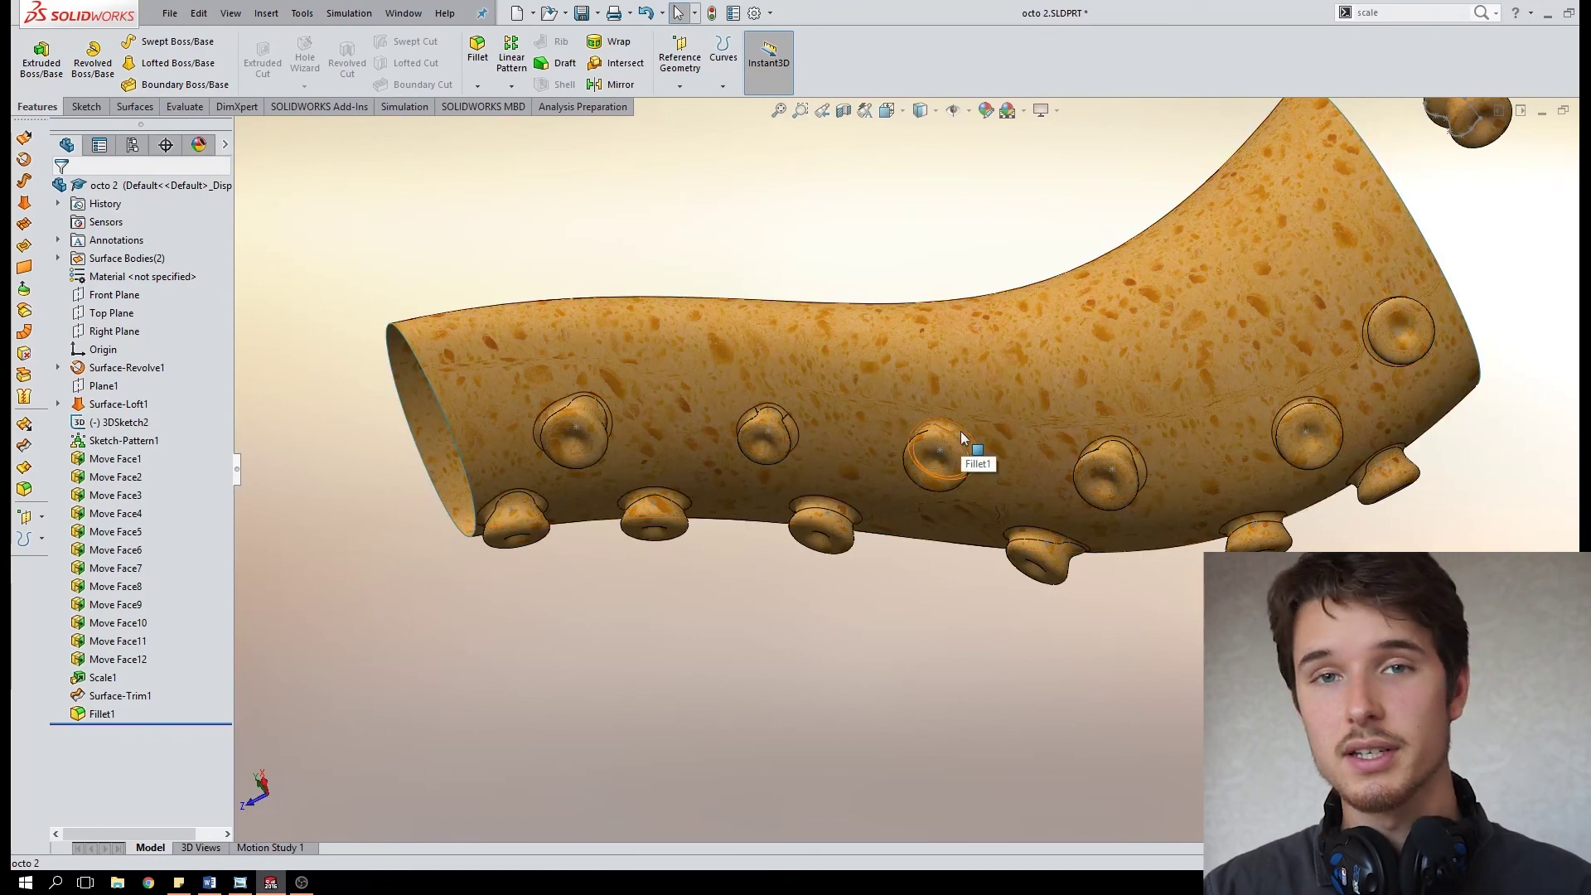
pyautogui.scroll(-3, 953, 472)
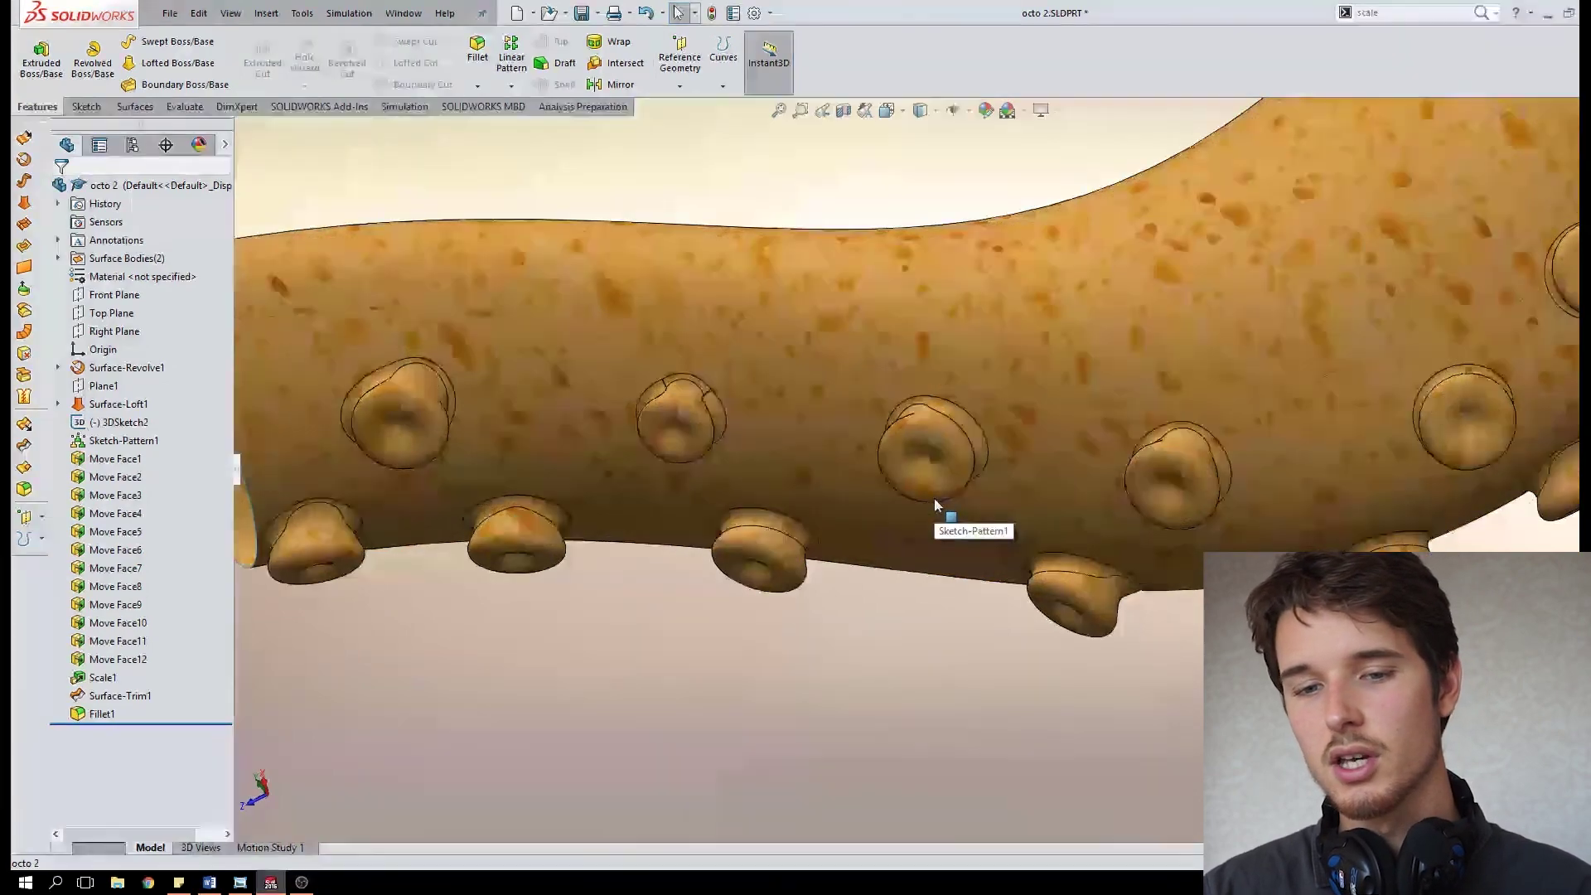
pyautogui.scroll(3, 928, 448)
pyautogui.moveTo(924, 444); pyautogui.dragTo(923, 142, button='middle')
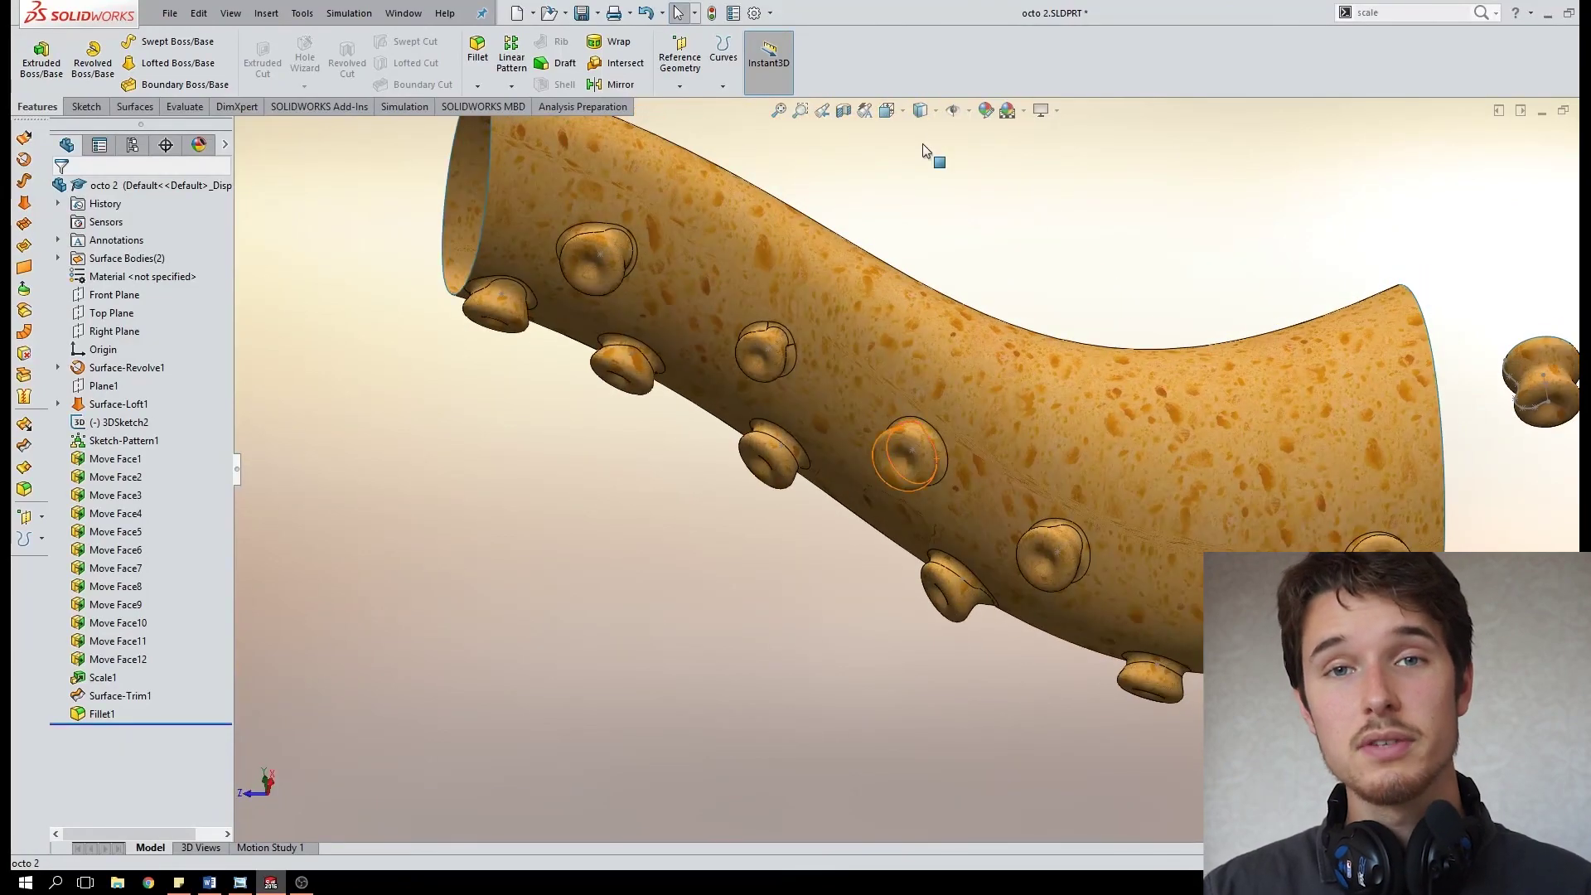